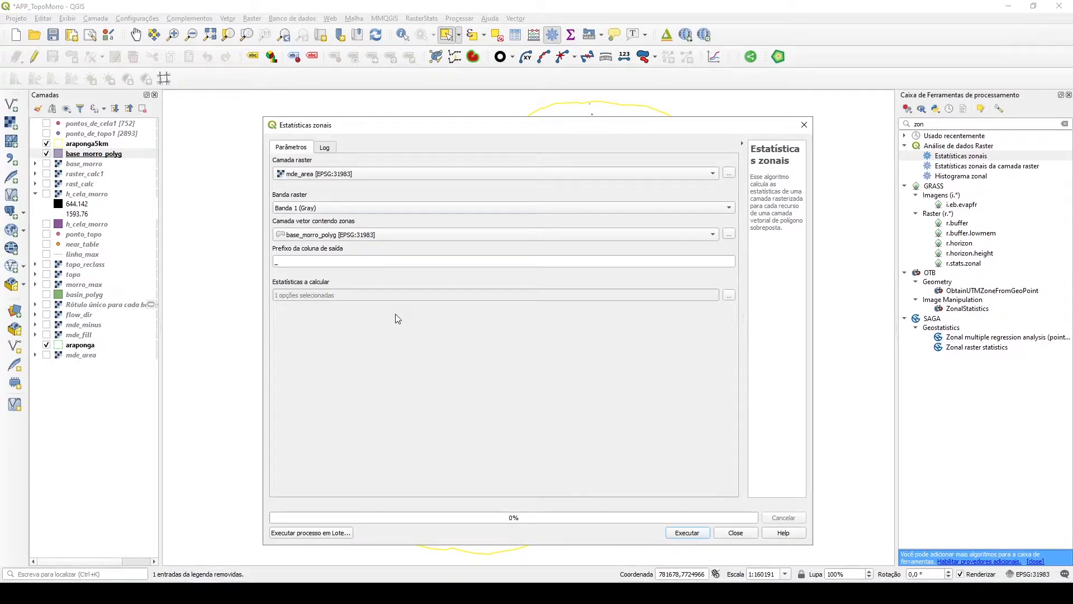
- Run Zonal Statistics of the mde_area raster over the base_morro_polyg zones and check the maximum column in the layer's attribute table
left_click(686, 533)
left_click(725, 538)
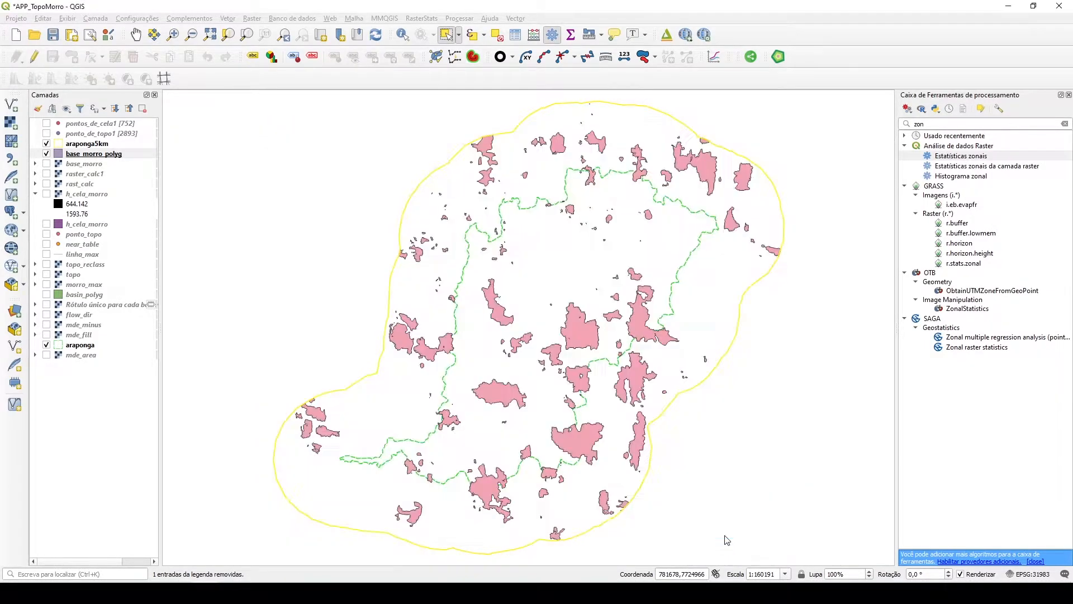
right_click(107, 157)
left_click(161, 282)
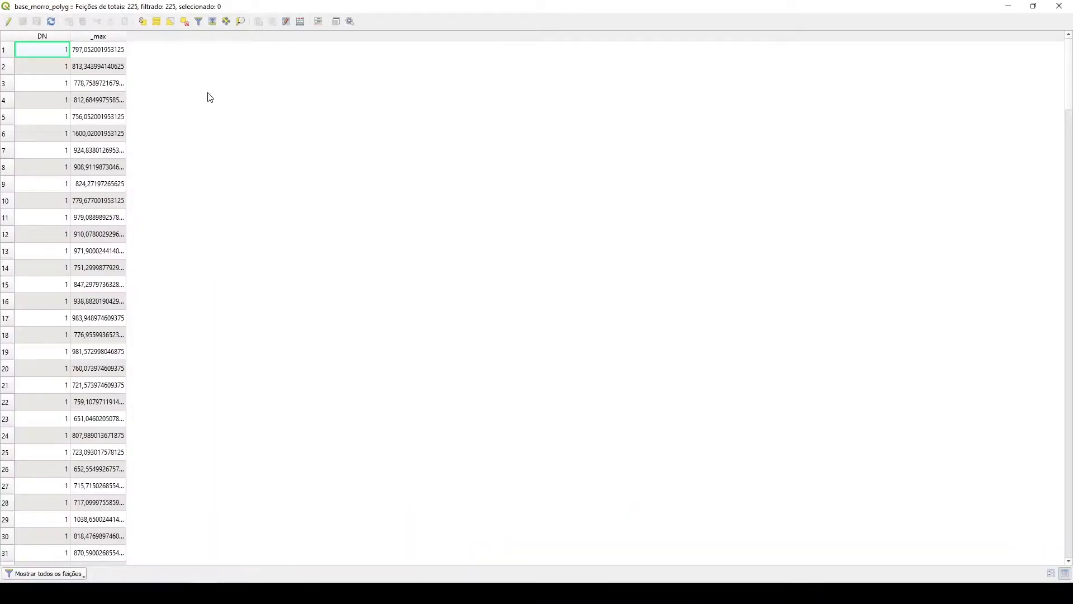
left_click(1062, 6)
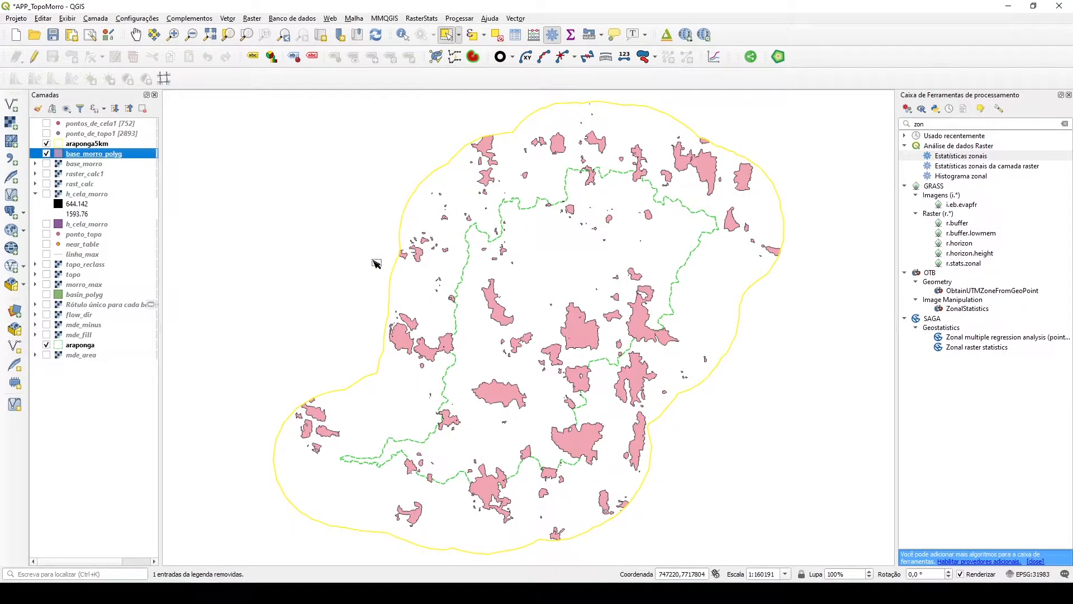
- Set up rasterization of base_morro_polyg with the _max field as burn-in value, georeferenced units, and 30 horizontal and vertical resolution
left_click(253, 19)
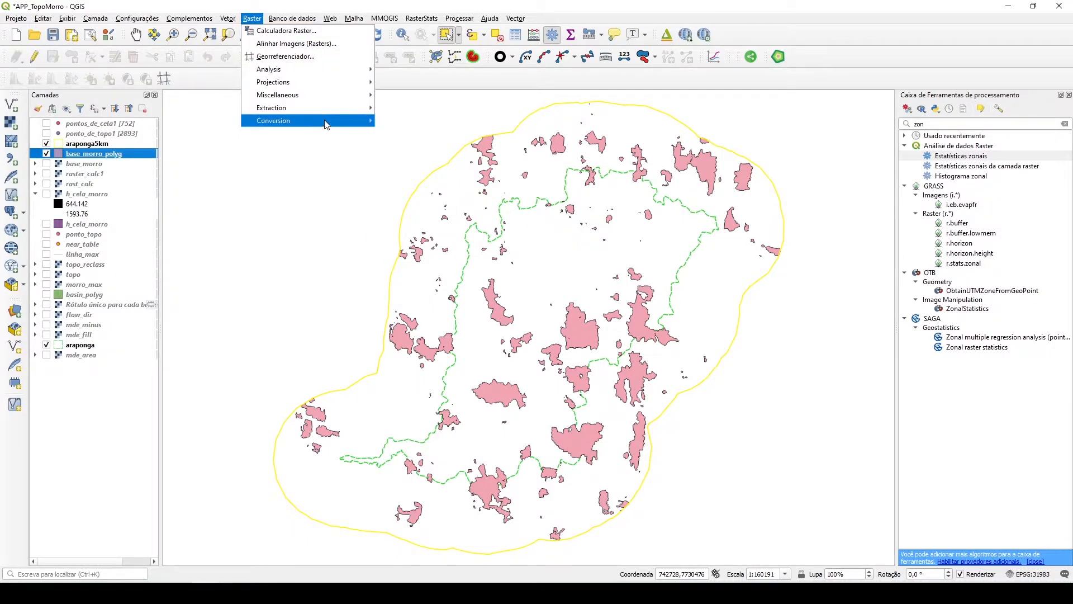
mouse_move(325, 121)
left_click(407, 147)
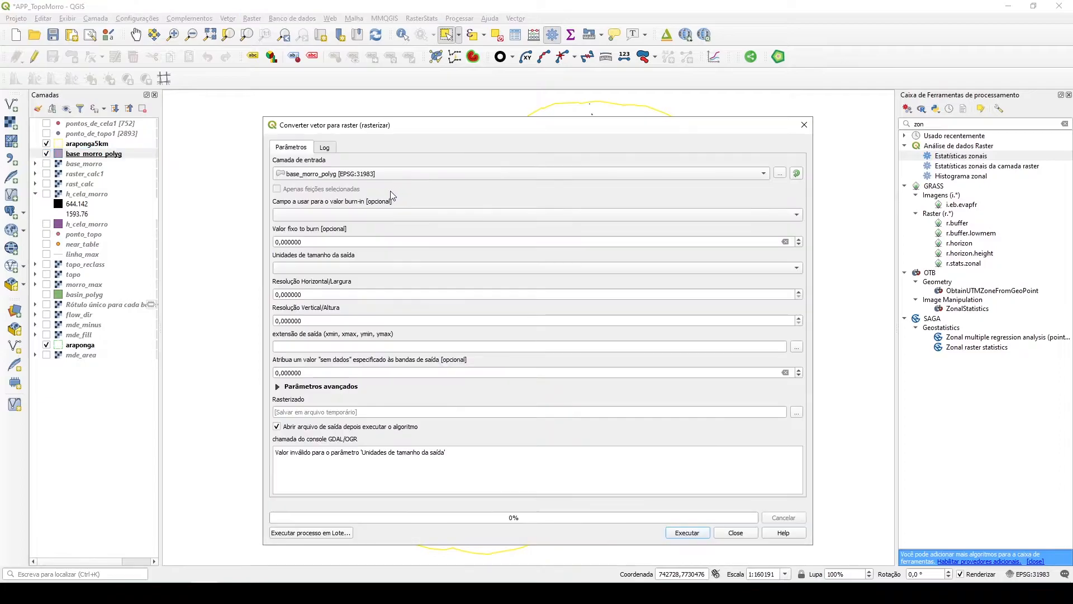
left_click(314, 216)
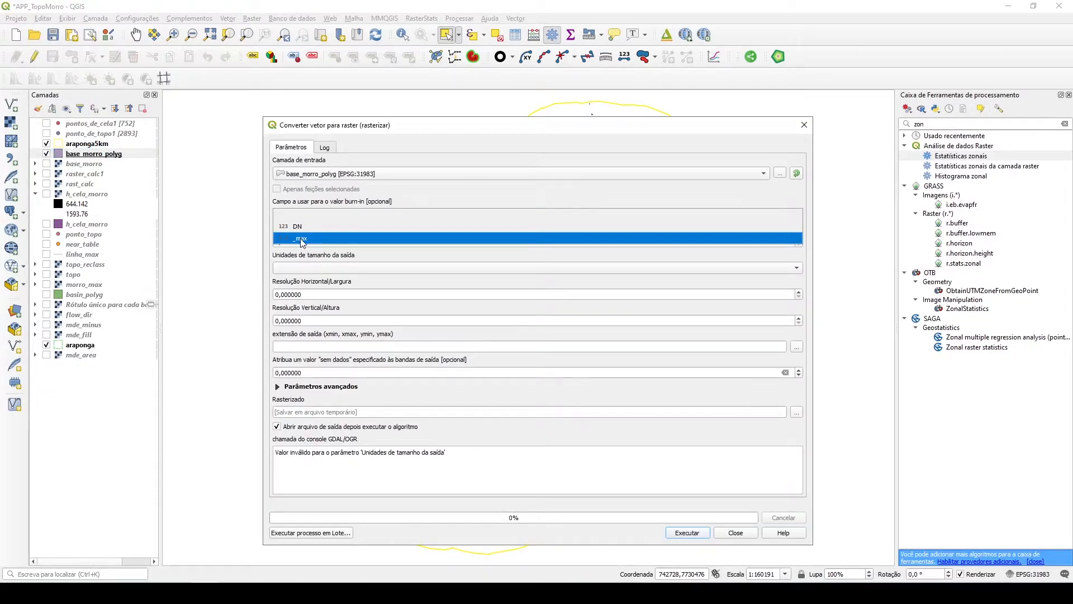
left_click(302, 239)
left_click(310, 267)
left_click(313, 283)
left_click_drag(302, 294, 191, 278)
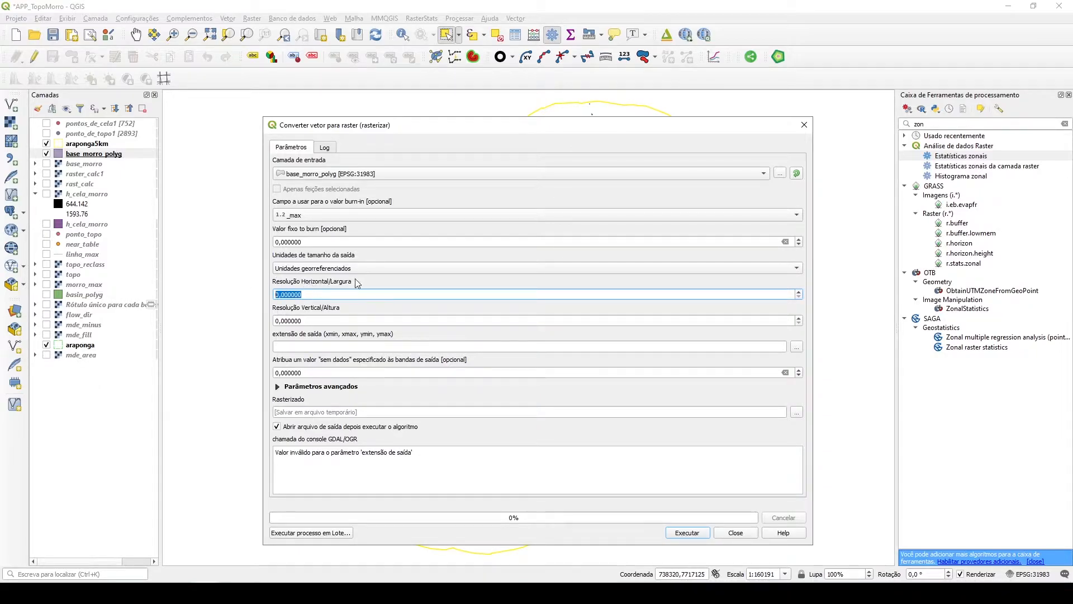
type("30")
left_click(276, 320)
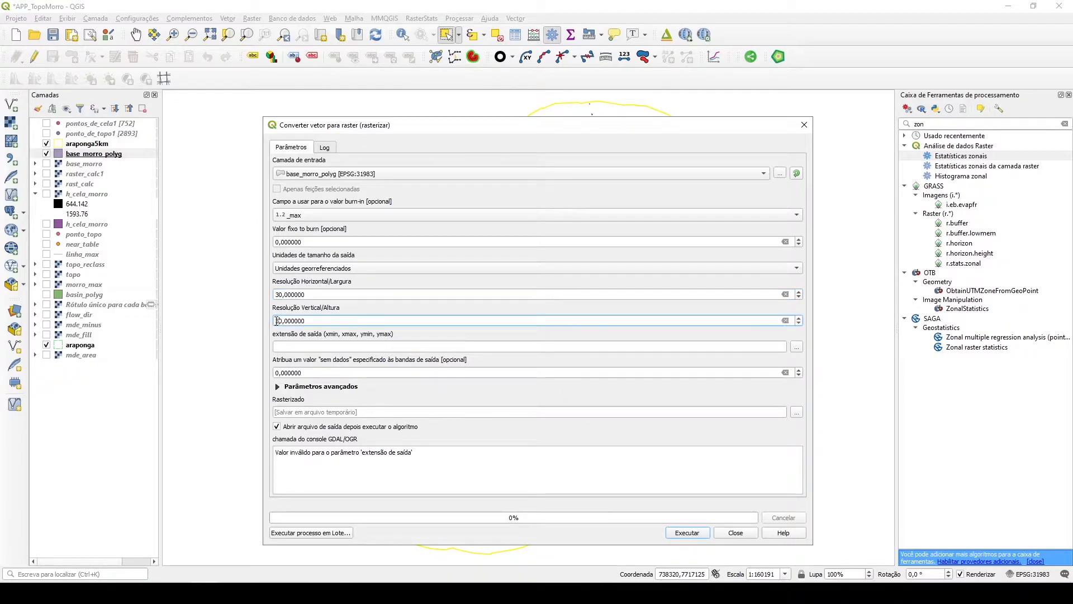
- Set the rasterization's output extent to that of the base_morro_polyg layer
left_click(797, 348)
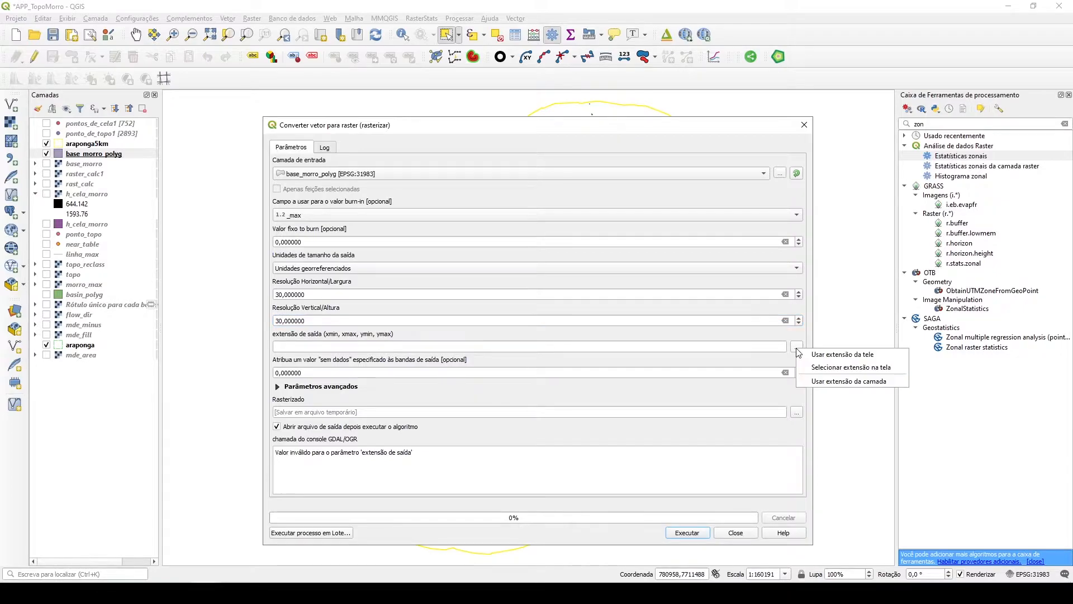
left_click(824, 382)
left_click(534, 336)
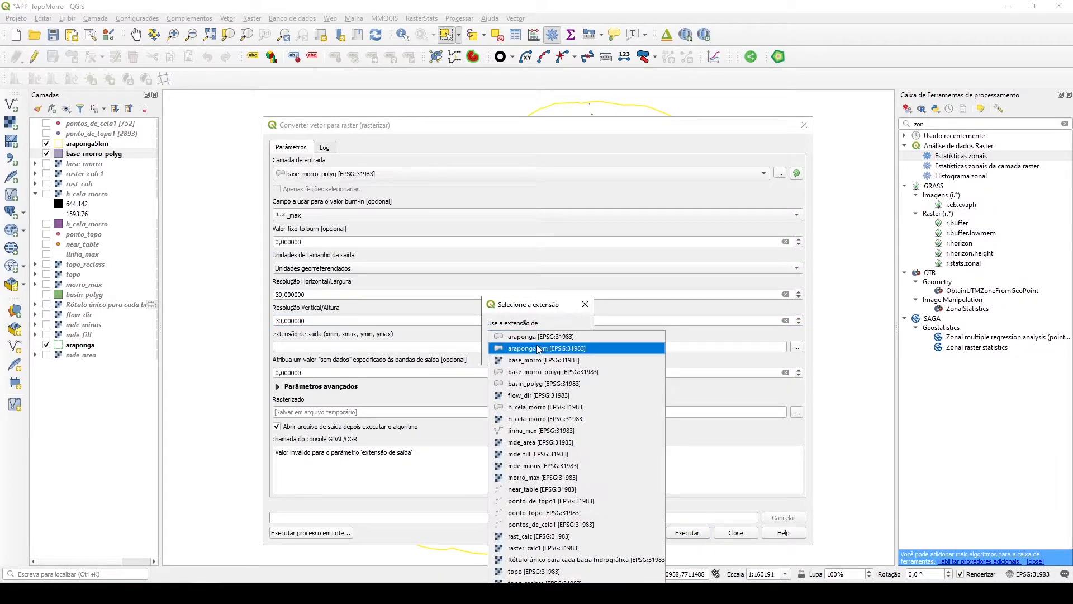
left_click(555, 372)
left_click(518, 354)
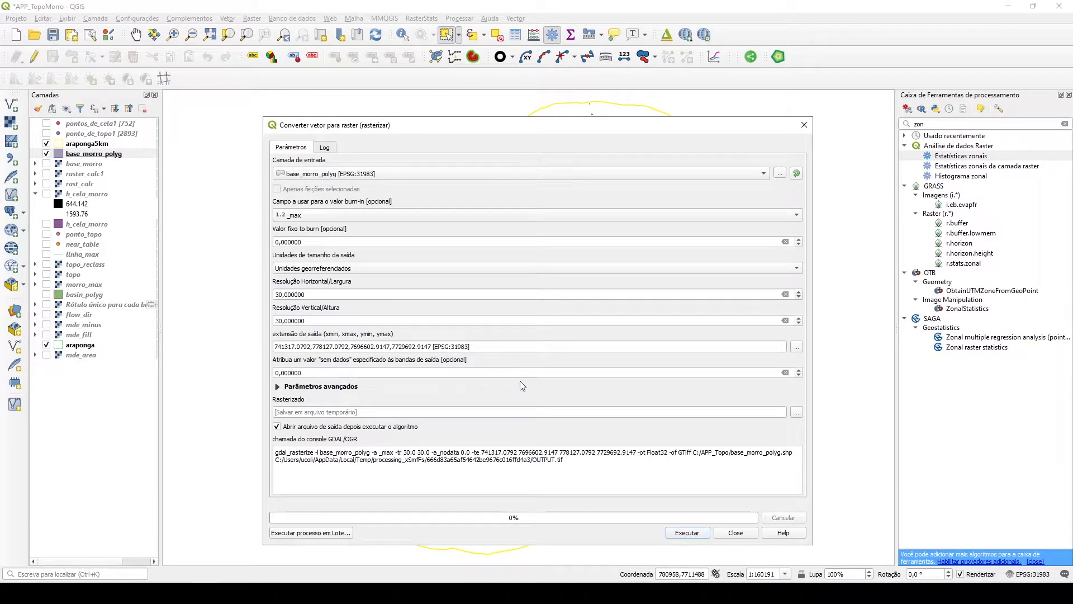
- Run the rasterization to the file maximo_morro.tif in the APP_Topo folder and move the resulting layer above araponga5km
left_click(797, 412)
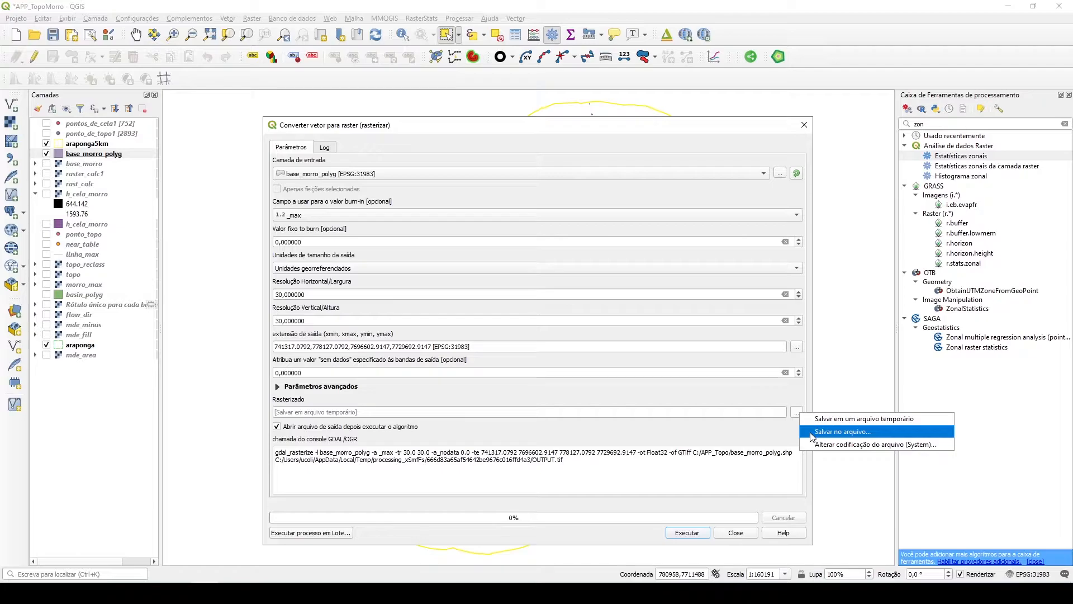
left_click(812, 434)
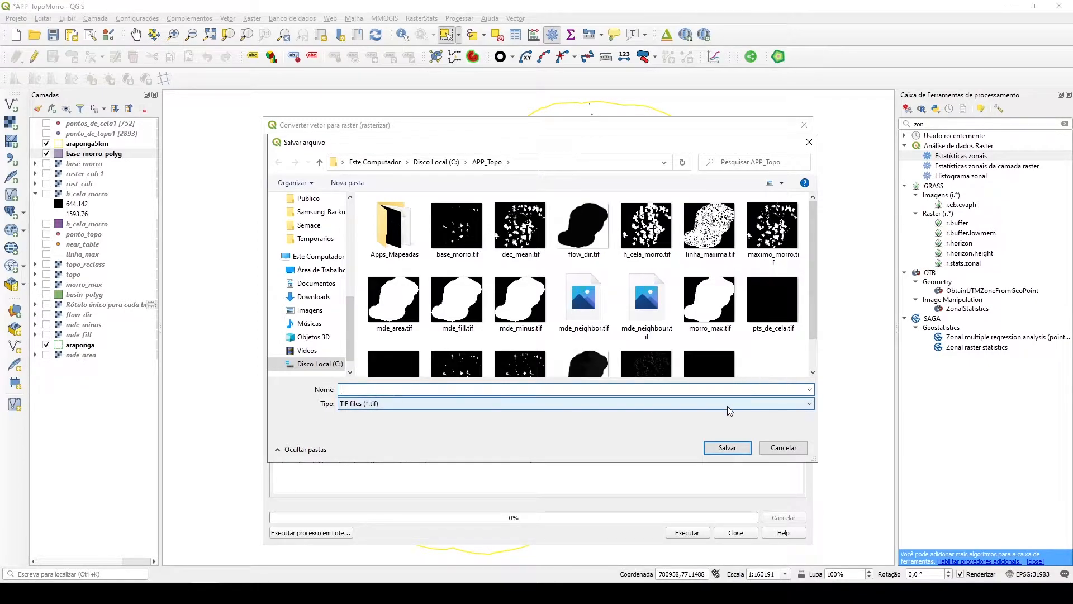
type("imo_morro")
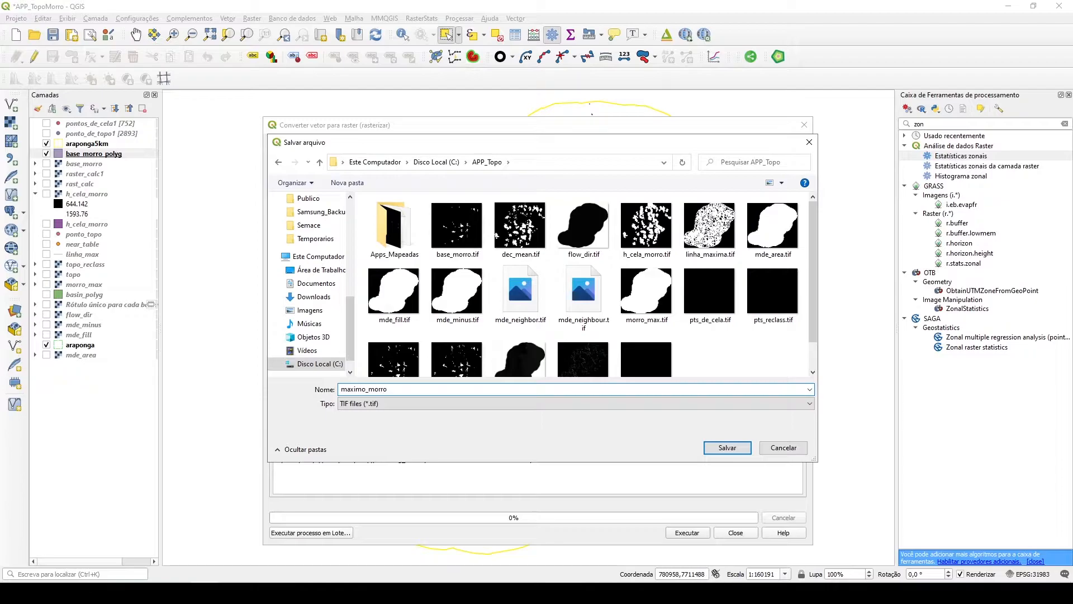
key("Return")
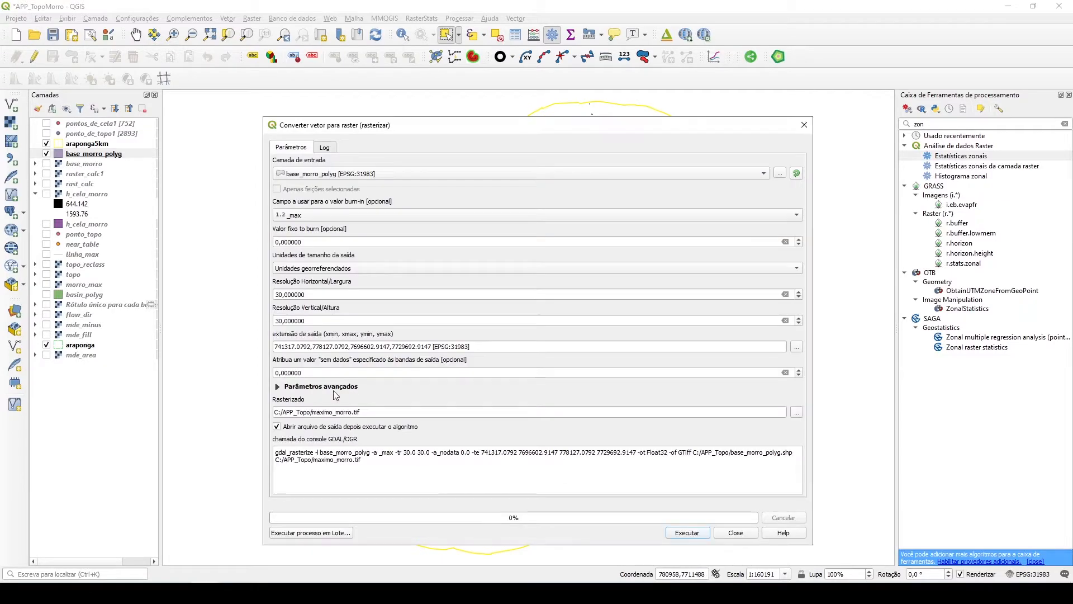
left_click(684, 535)
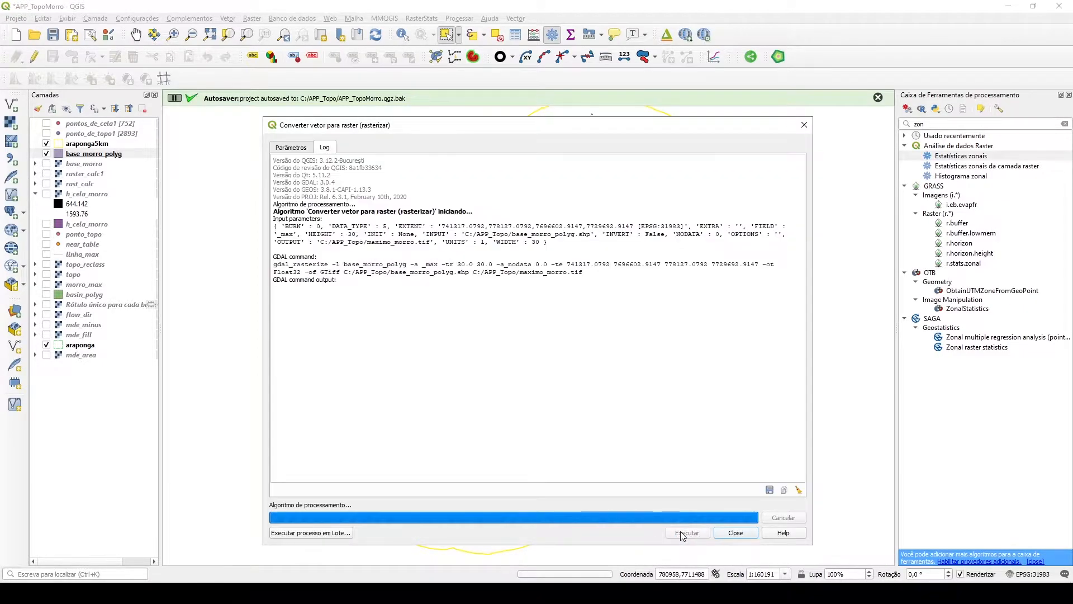
left_click(729, 534)
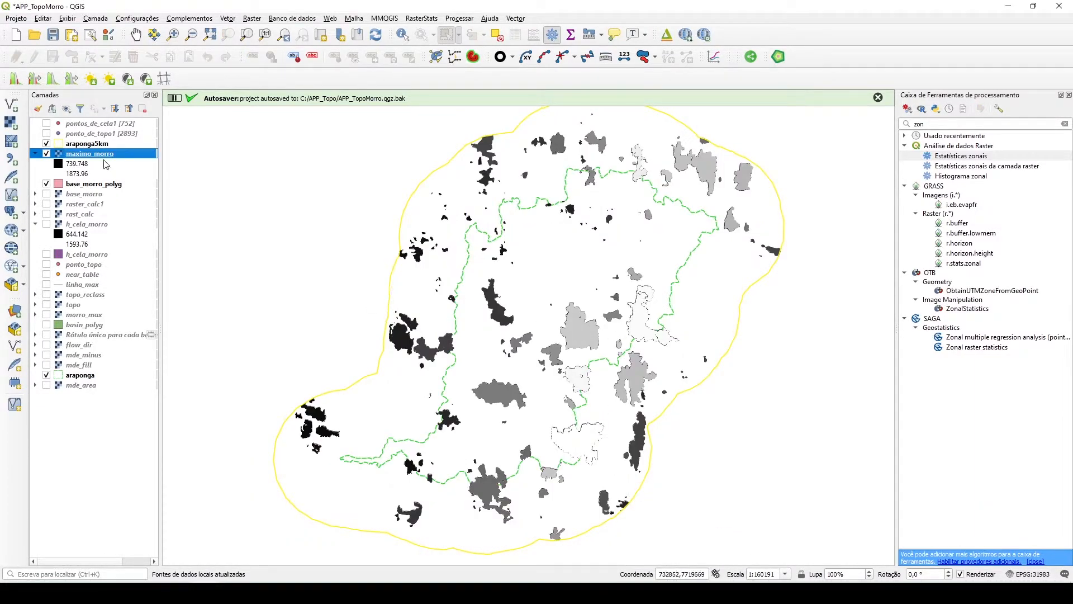
left_click_drag(92, 157, 89, 139)
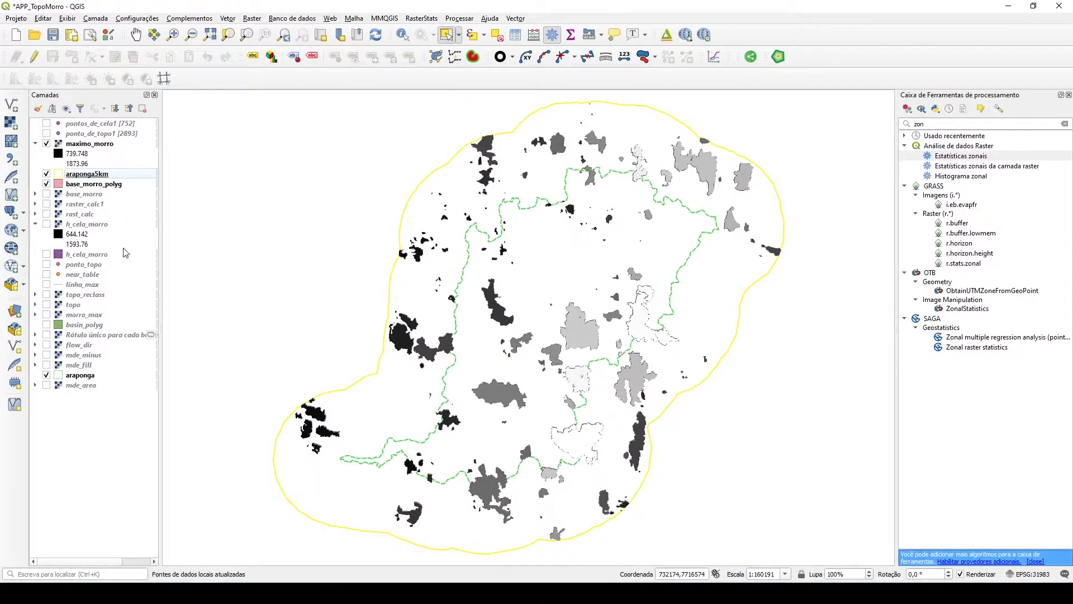
- Generate a slope raster in degrees from the mde_fill layer as a temporary output
left_click(97, 187)
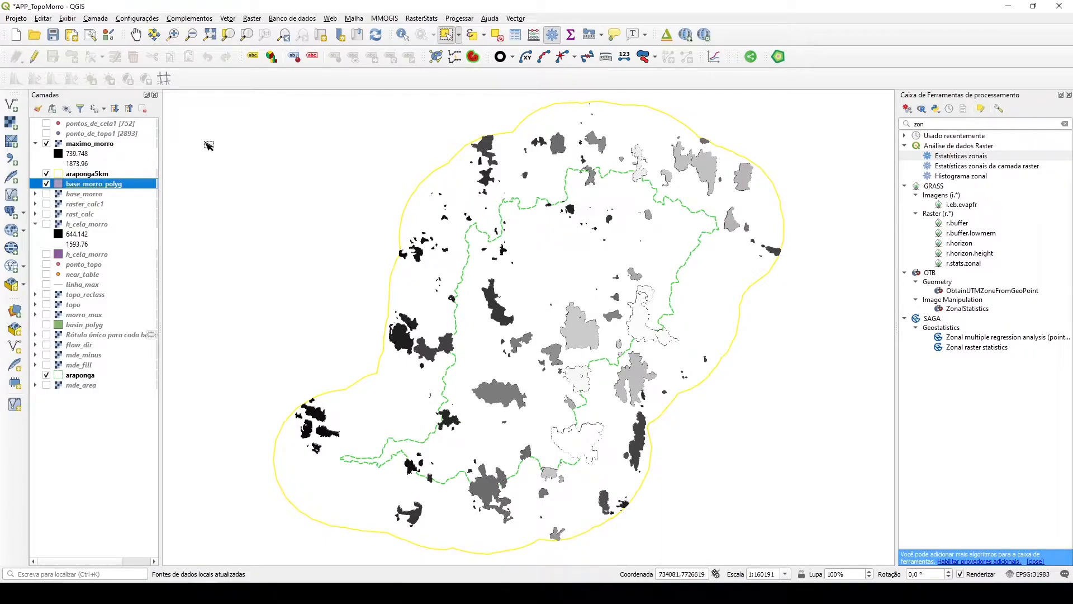
left_click(252, 19)
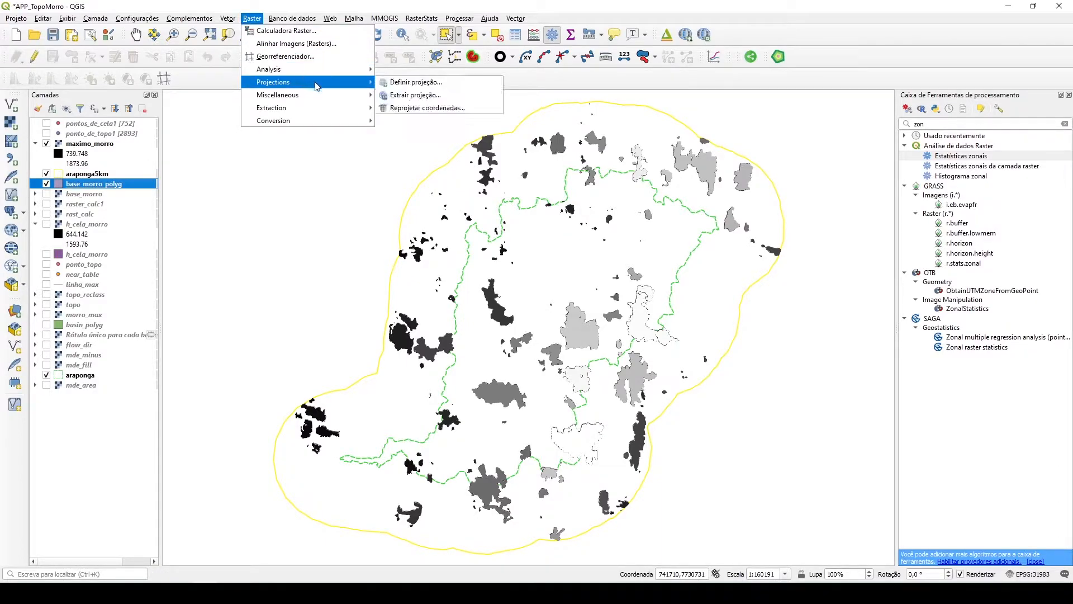
mouse_move(336, 69)
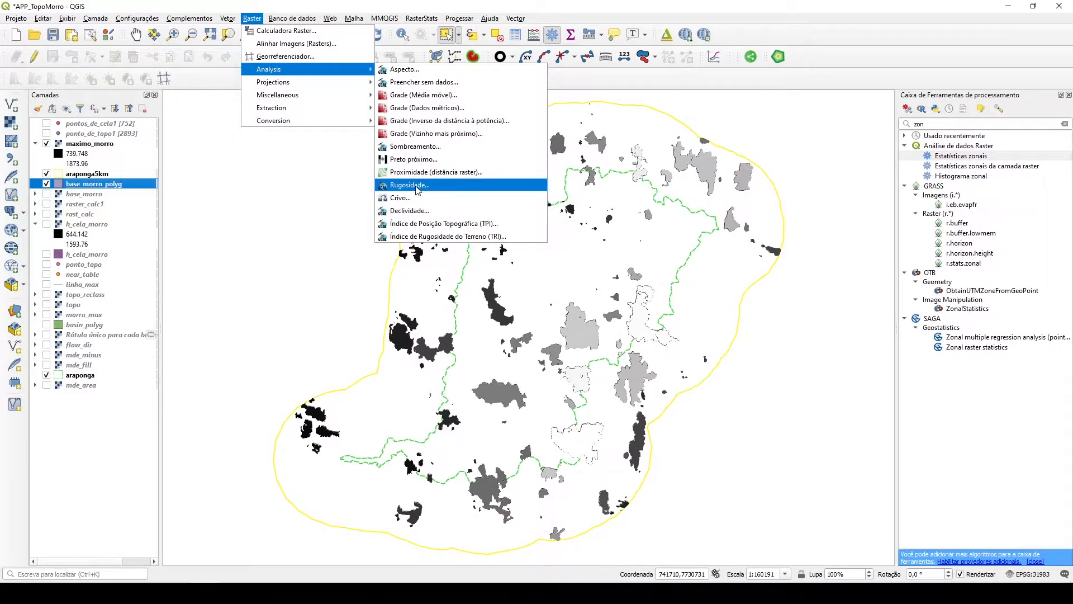
left_click(412, 210)
left_click(346, 174)
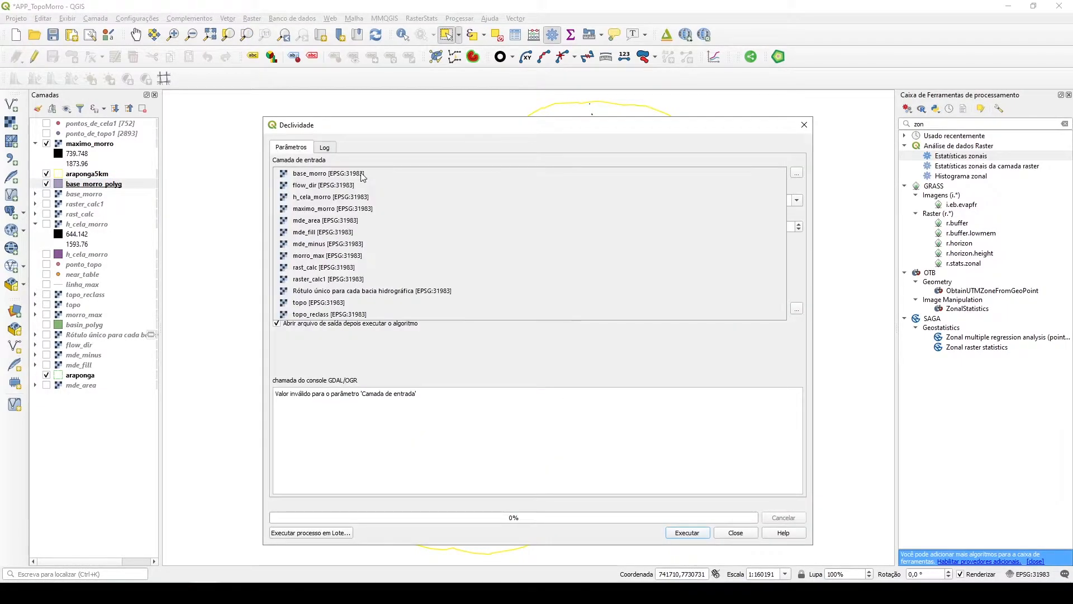
left_click(327, 233)
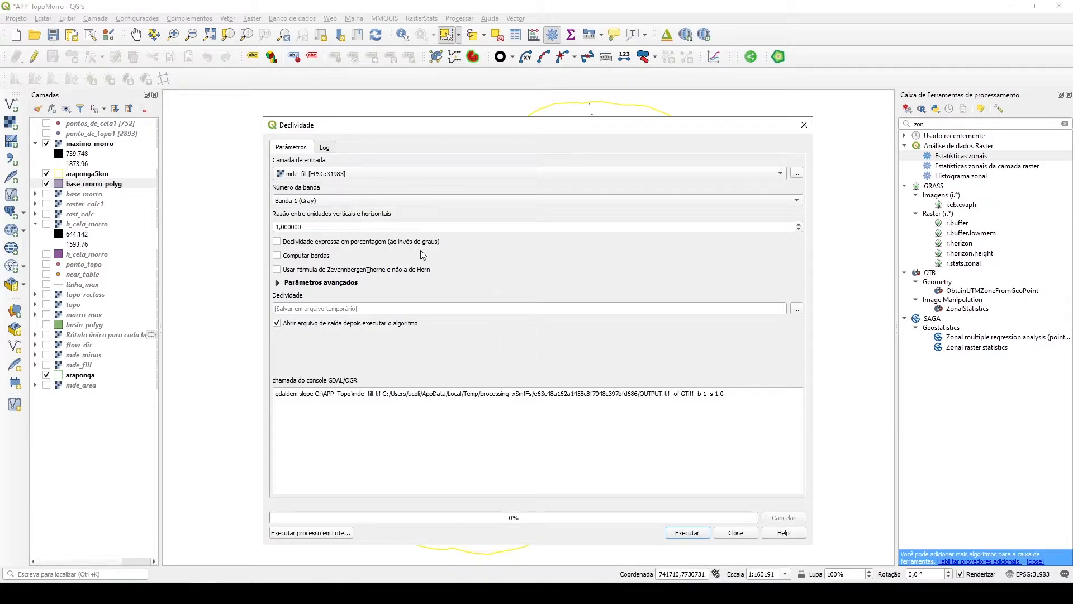
left_click(689, 533)
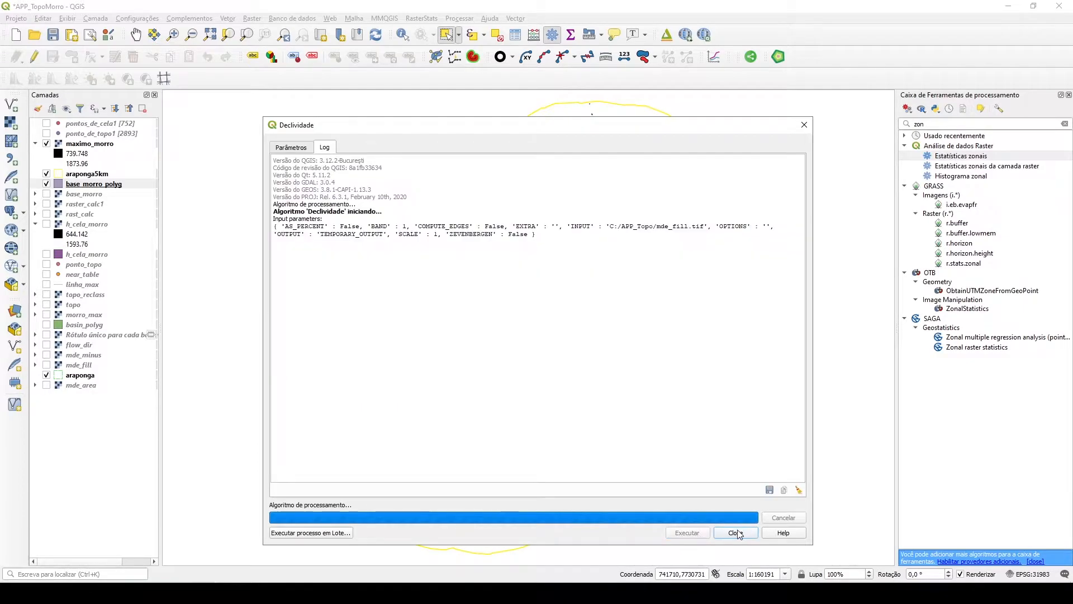
left_click(736, 533)
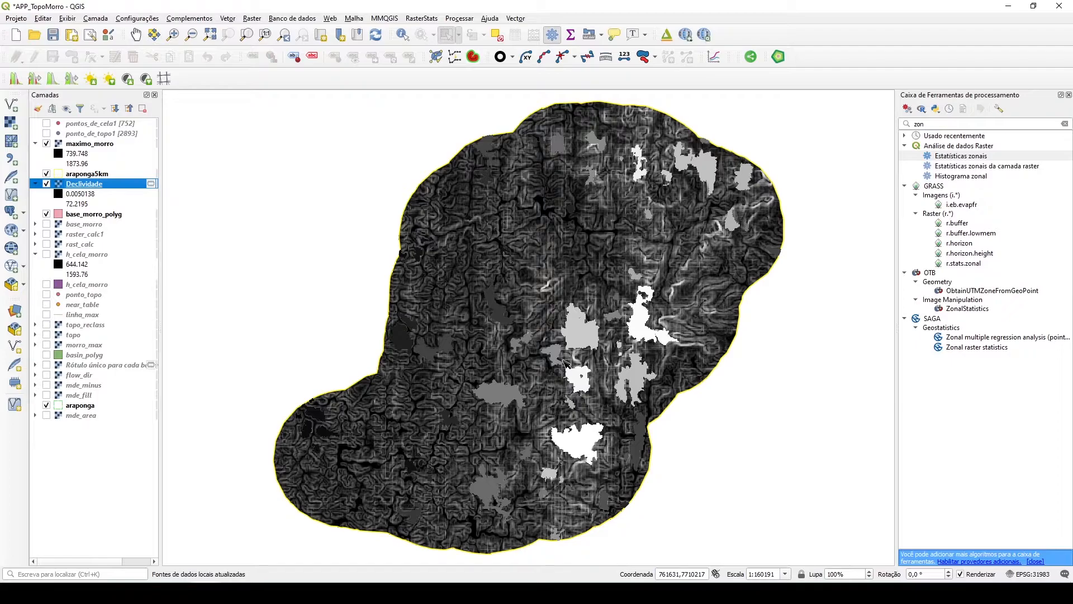
- Set up Zonal Statistics of the Declividade raster over the base_morro_polyg zones, calculating only the mean (Média)
left_click(949, 156)
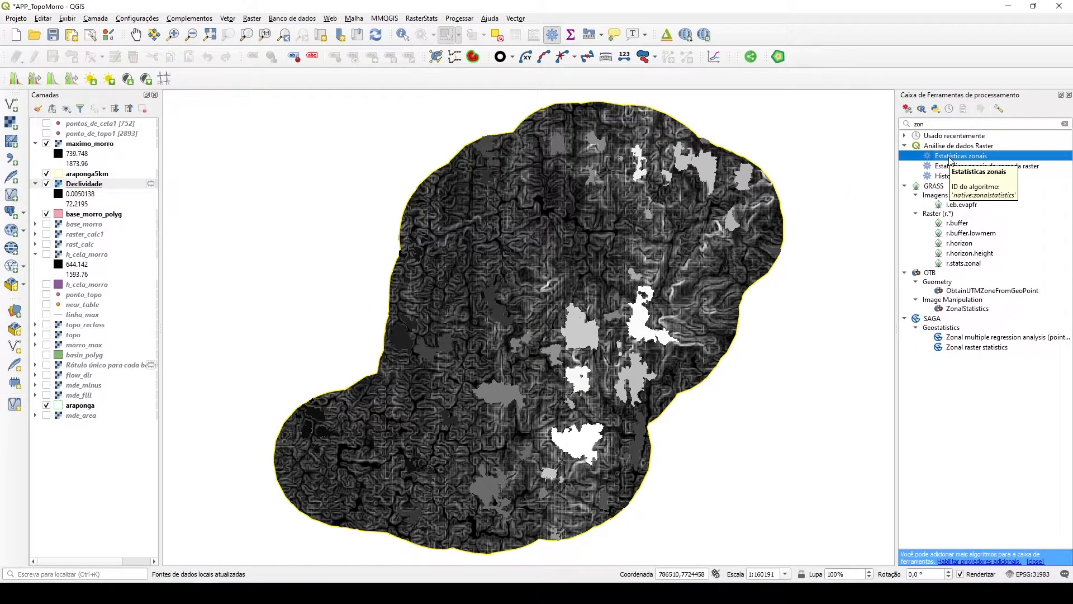
double_click(948, 156)
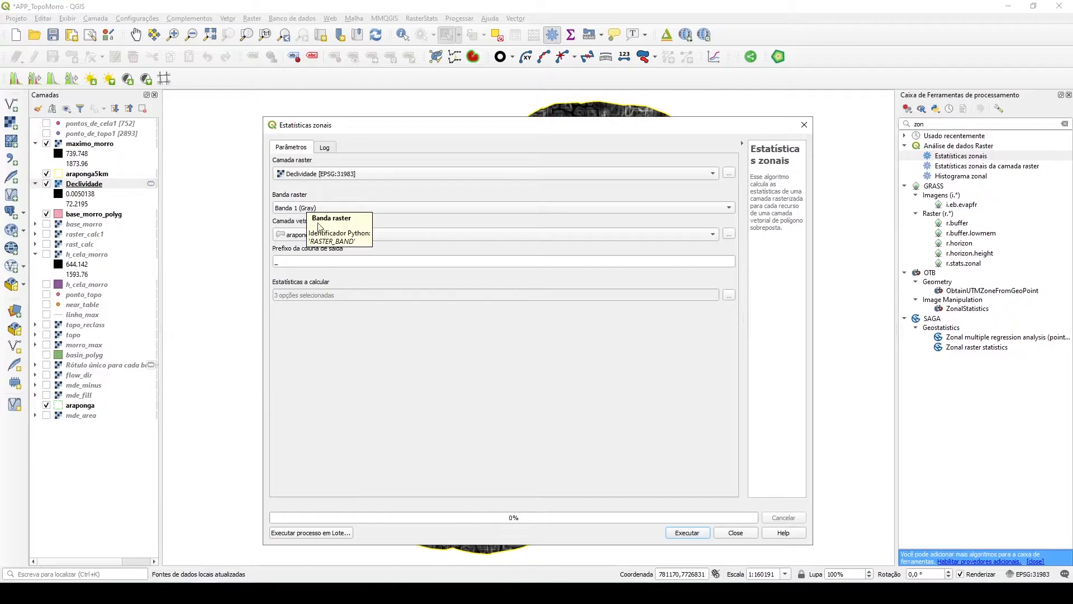
left_click(312, 236)
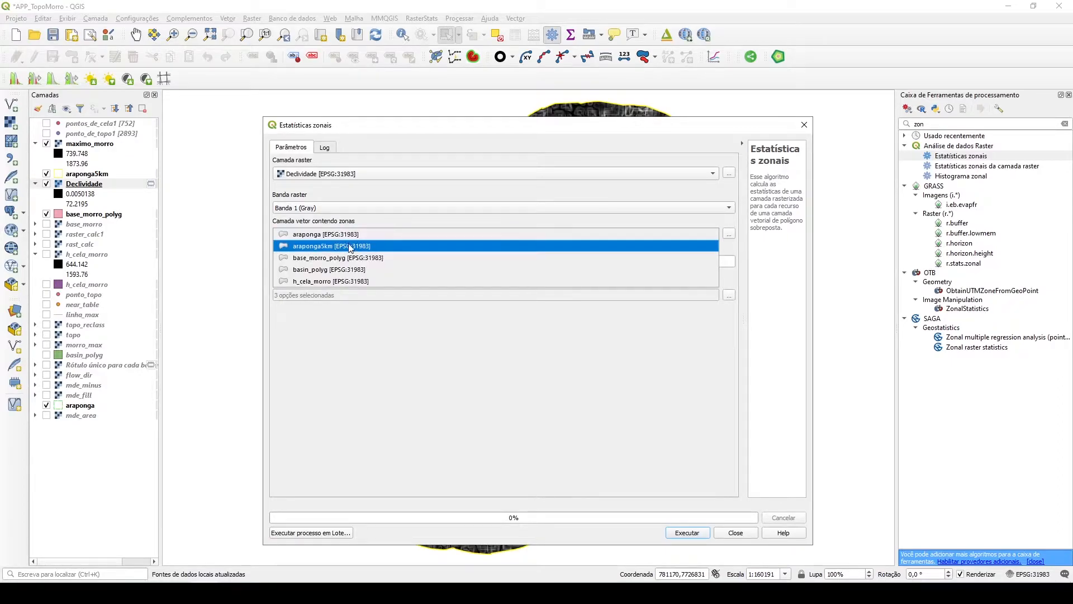
left_click(330, 259)
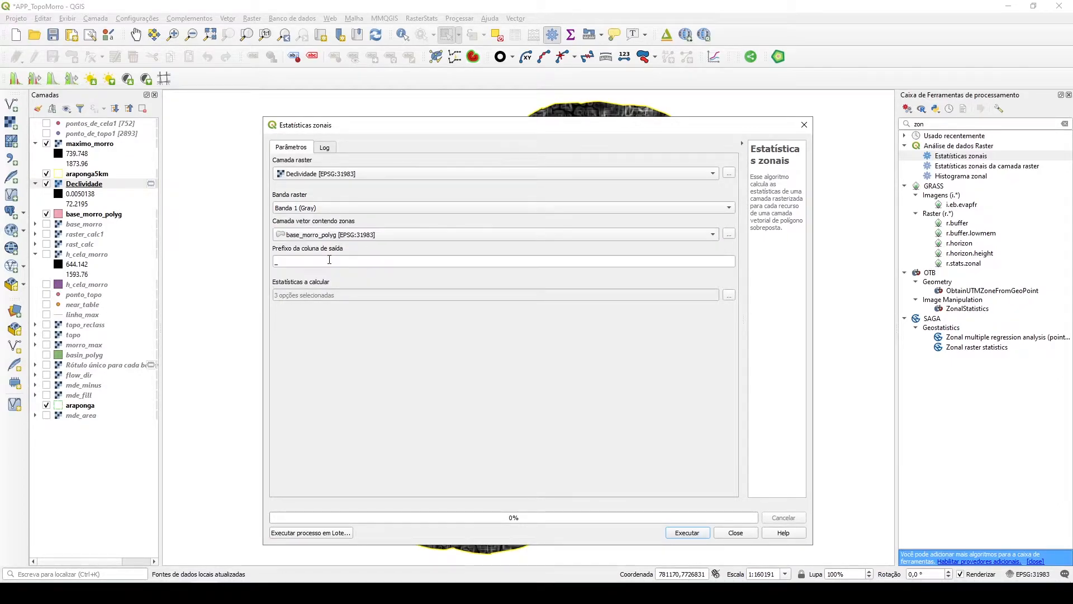
left_click(729, 296)
left_click(443, 365)
left_click(442, 356)
left_click(462, 373)
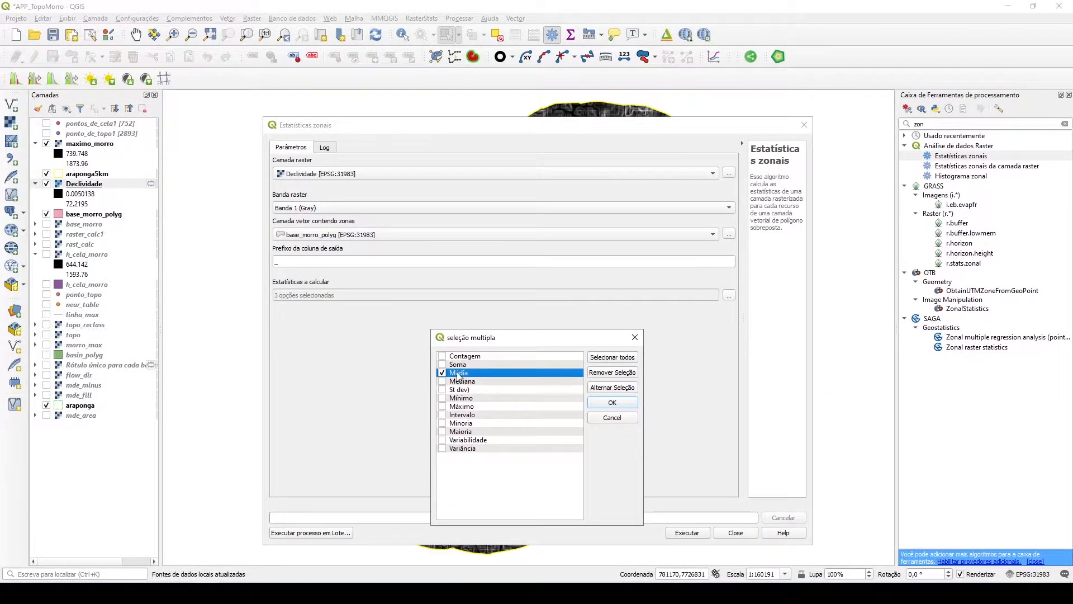
left_click(613, 403)
- Run the zonal statistics on slope and check the mean column in base_morro_polyg's attribute table
left_click(686, 536)
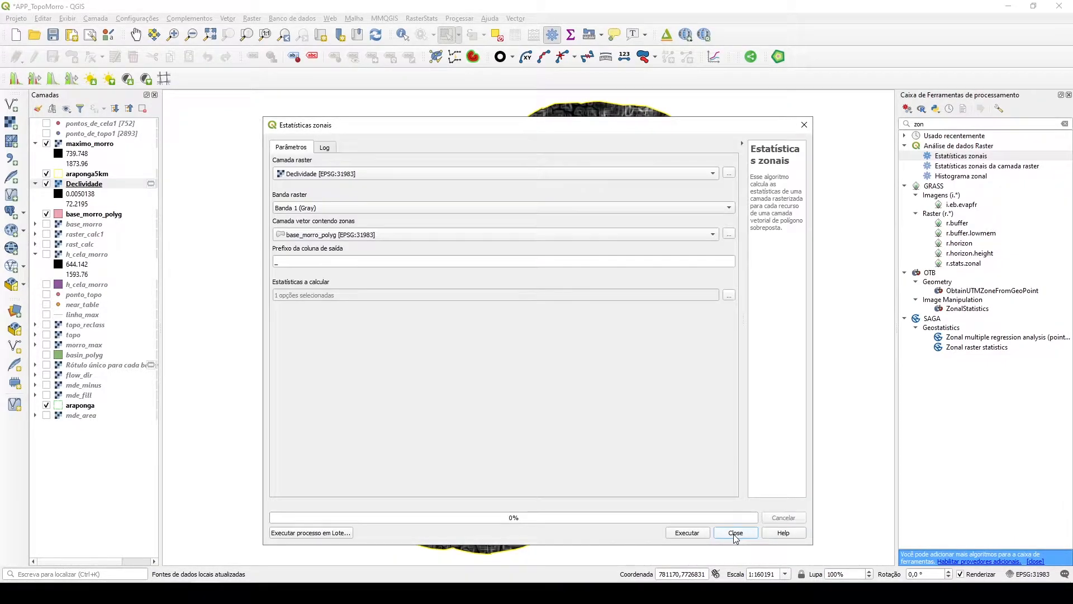
left_click(736, 532)
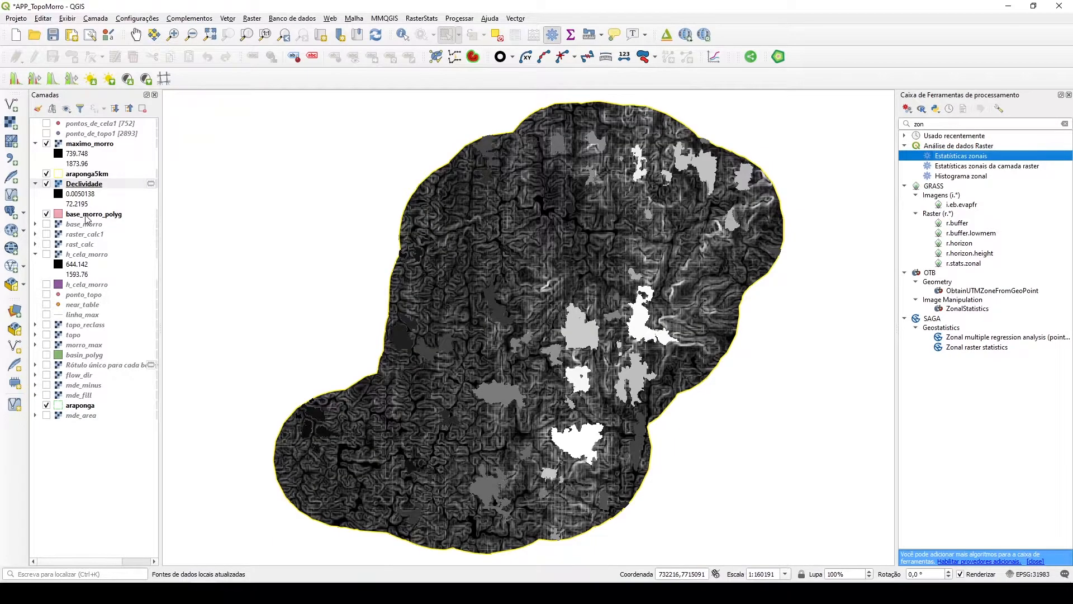
right_click(86, 215)
left_click(135, 339)
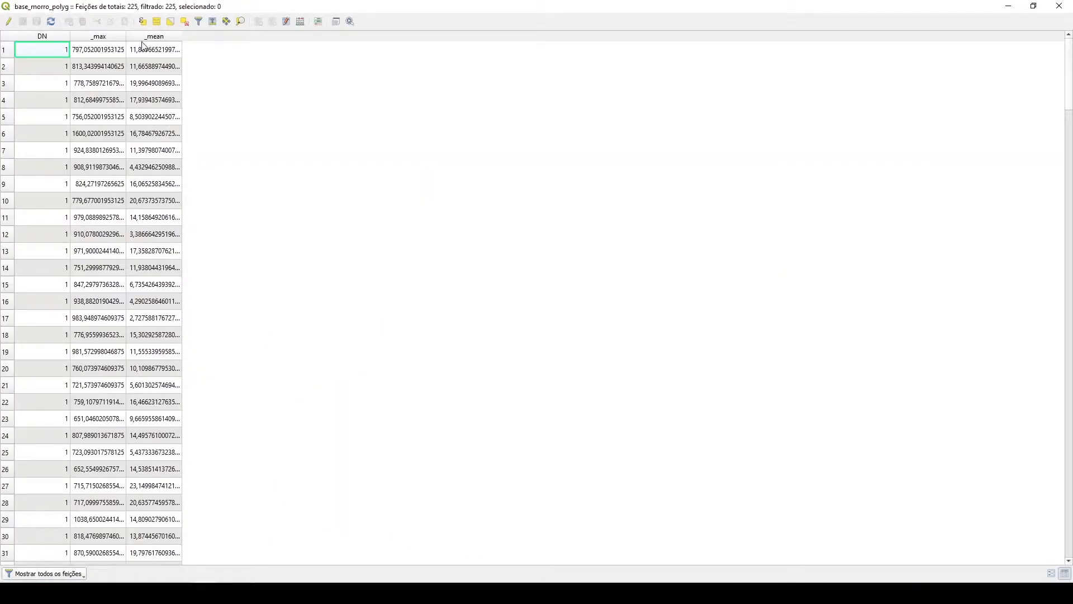
left_click(1055, 6)
- Set up a vector-to-raster conversion of base_morro_polyg with _mean as the burn-in field and georeferenced output units
left_click(251, 18)
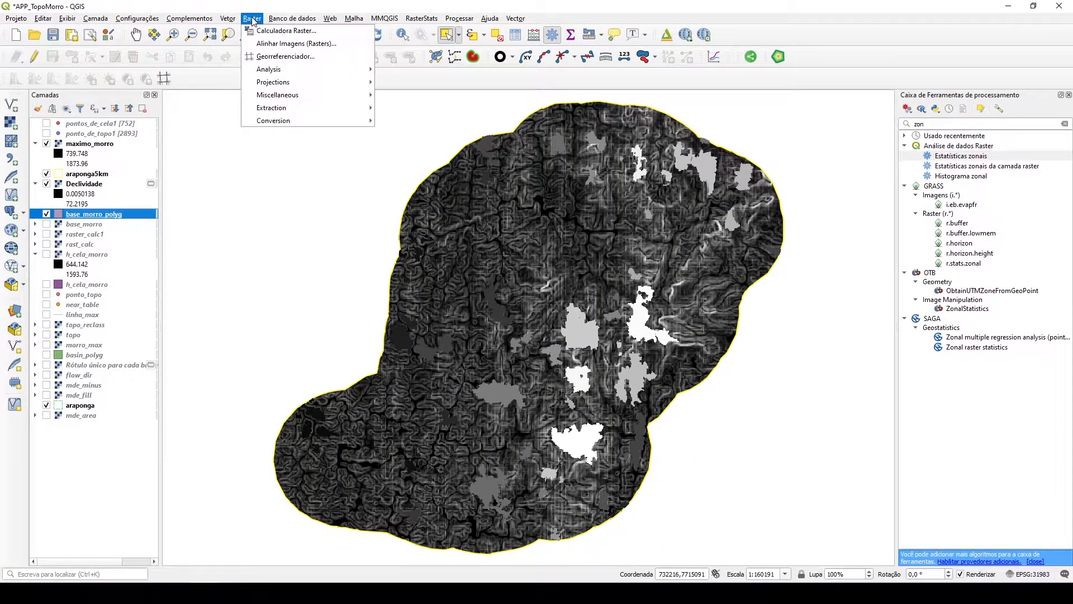
mouse_move(339, 124)
left_click(406, 146)
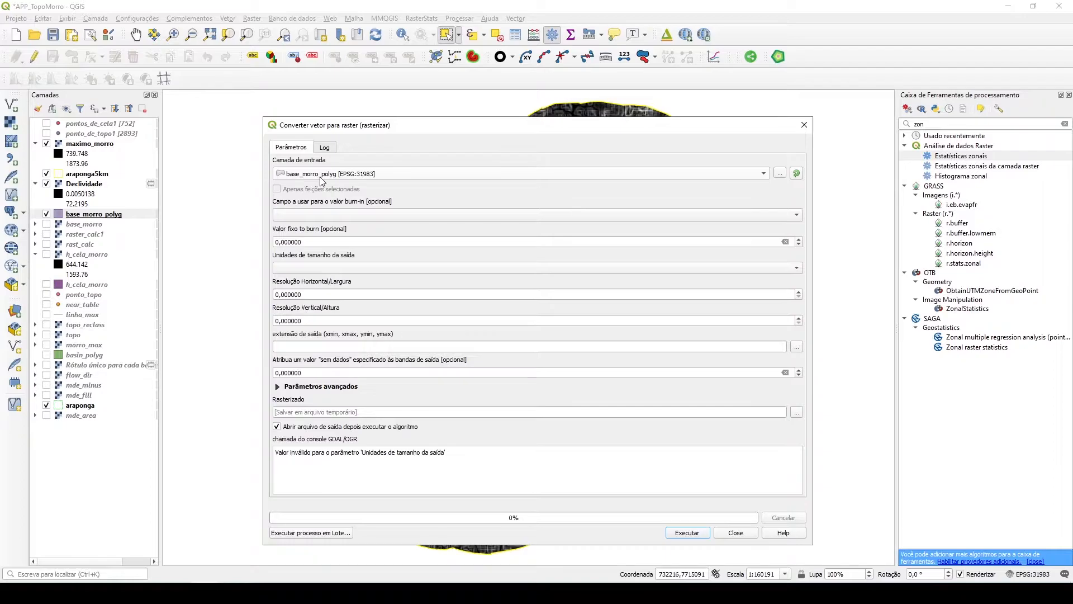
left_click(318, 215)
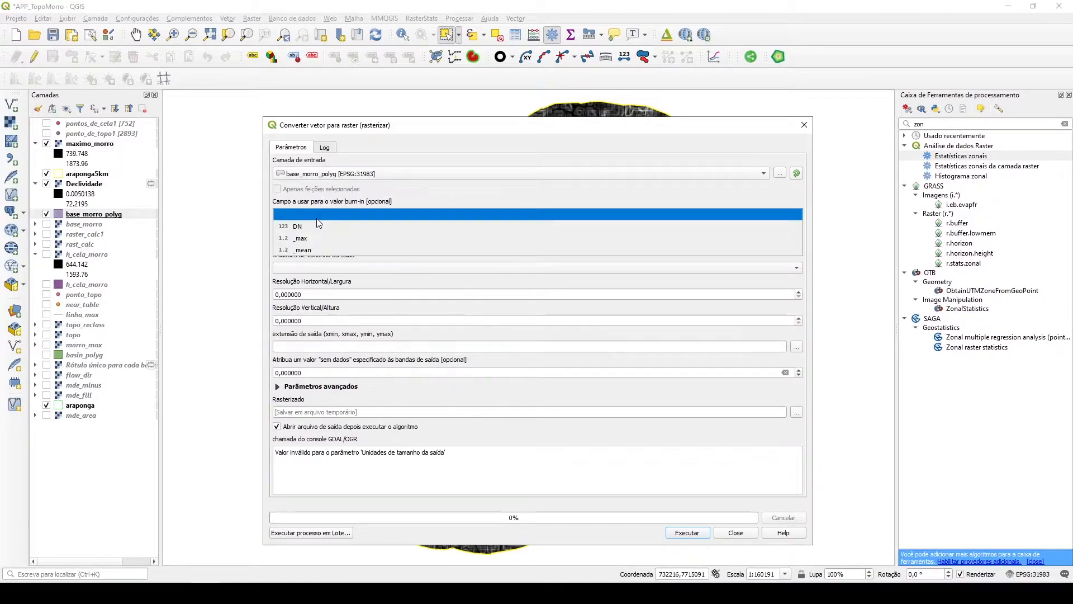
left_click(314, 250)
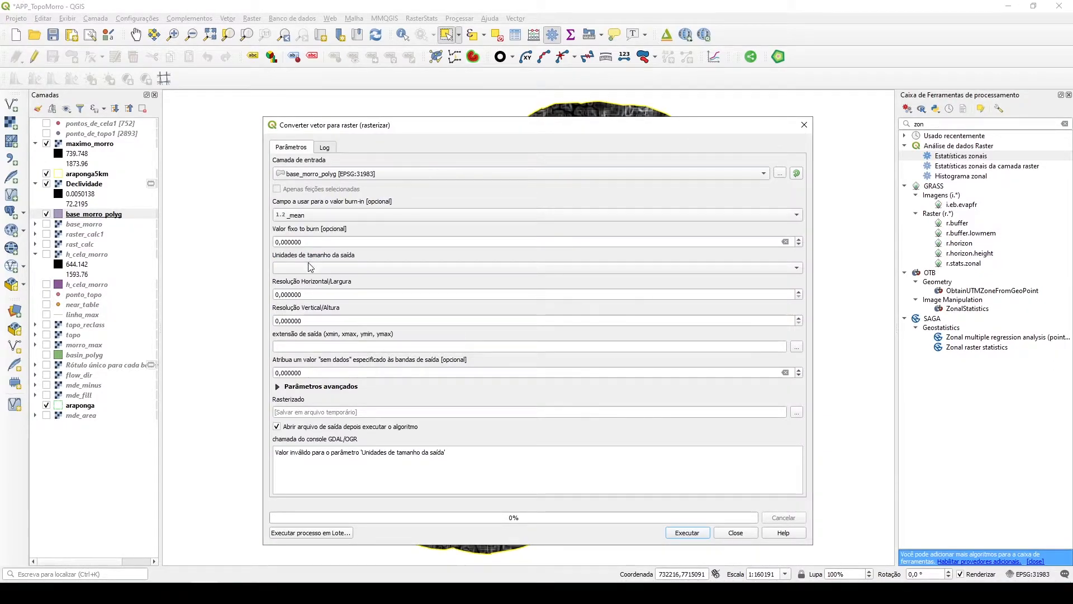
left_click(334, 268)
left_click(326, 285)
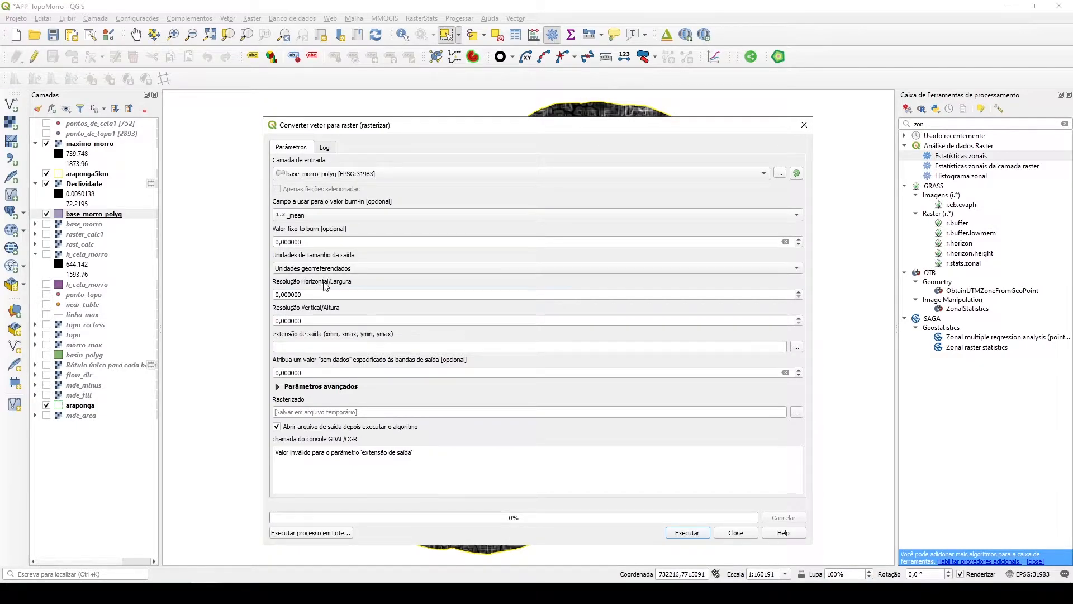
- Set the raster's horizontal and vertical resolution to 30 and take the output extent from the base_morro_polyg layer
left_click_drag(315, 293, 261, 286)
type("30")
key("Tab")
type("30")
key("Tab")
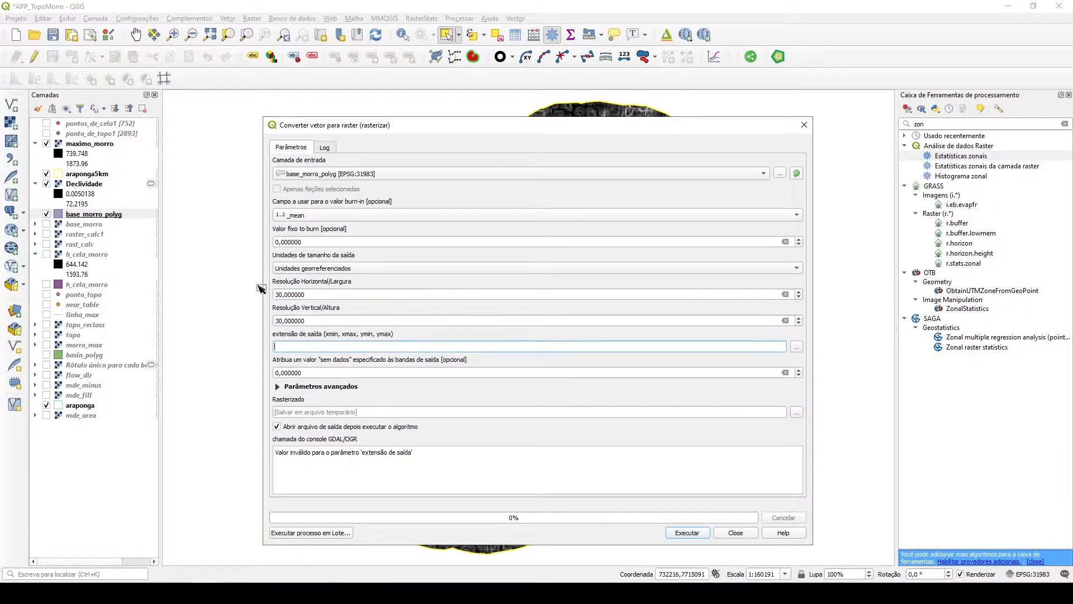
left_click(799, 349)
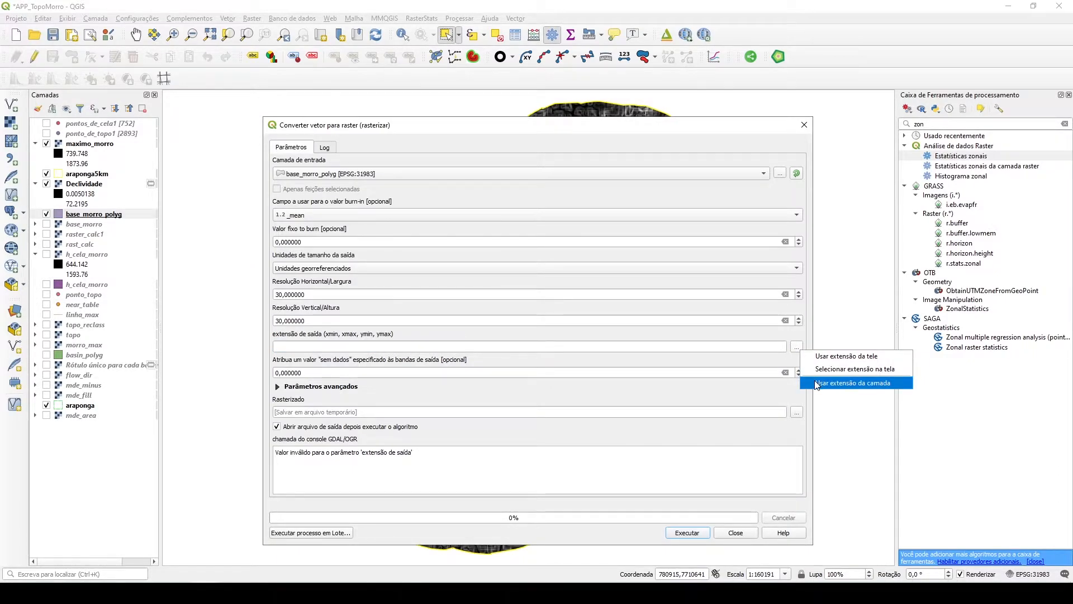
left_click(817, 384)
left_click(558, 342)
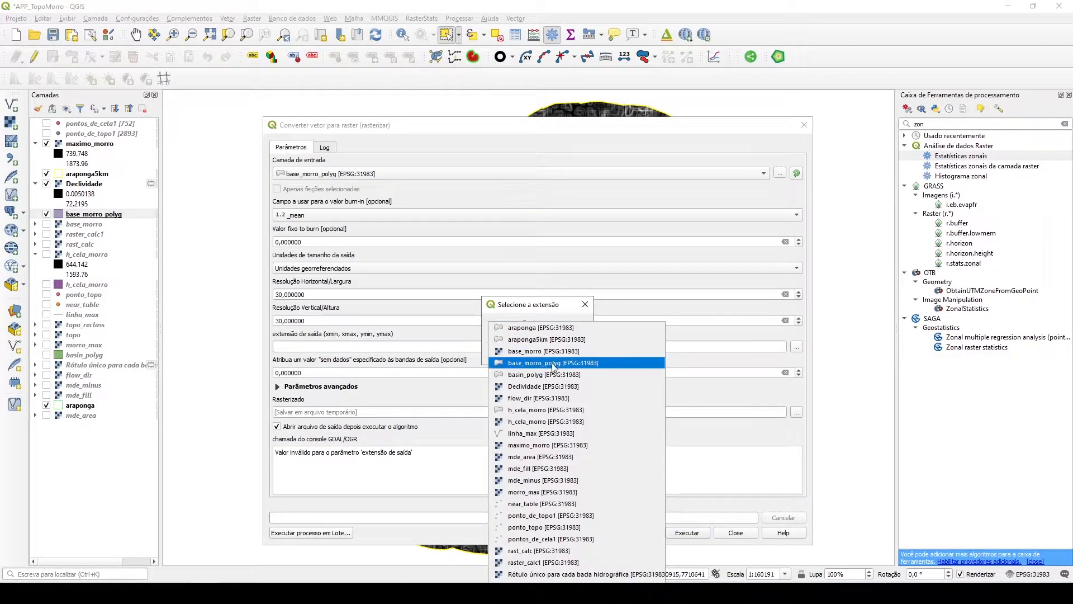
left_click(555, 363)
left_click(536, 355)
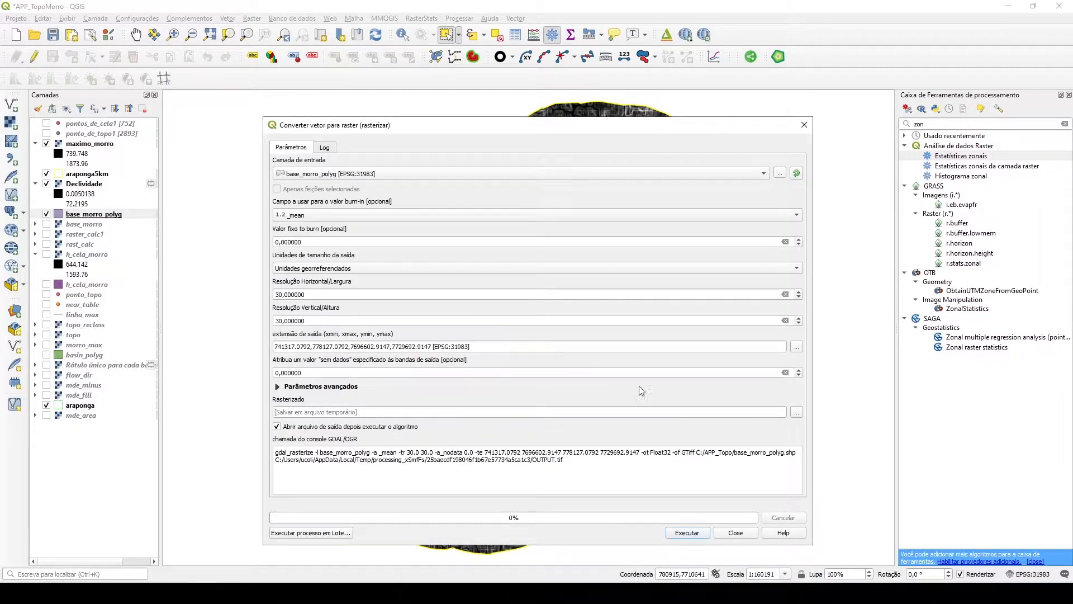
- Run the rasterization to dec_mean.tif in the APP_Topo folder and move the resulting layer above araponga5km
left_click(797, 412)
type("dec_mean")
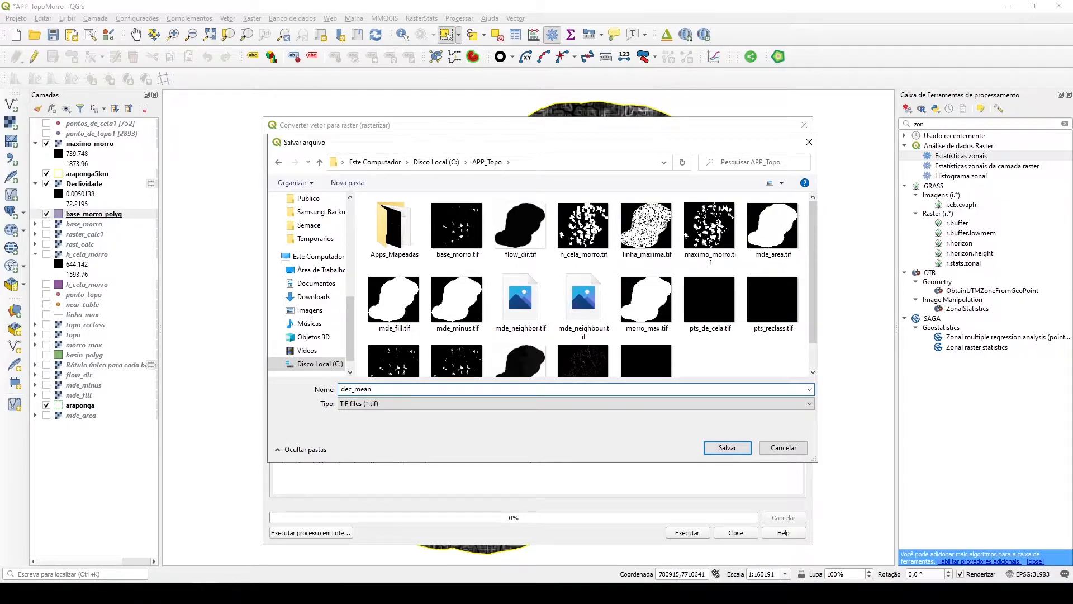
key("Return")
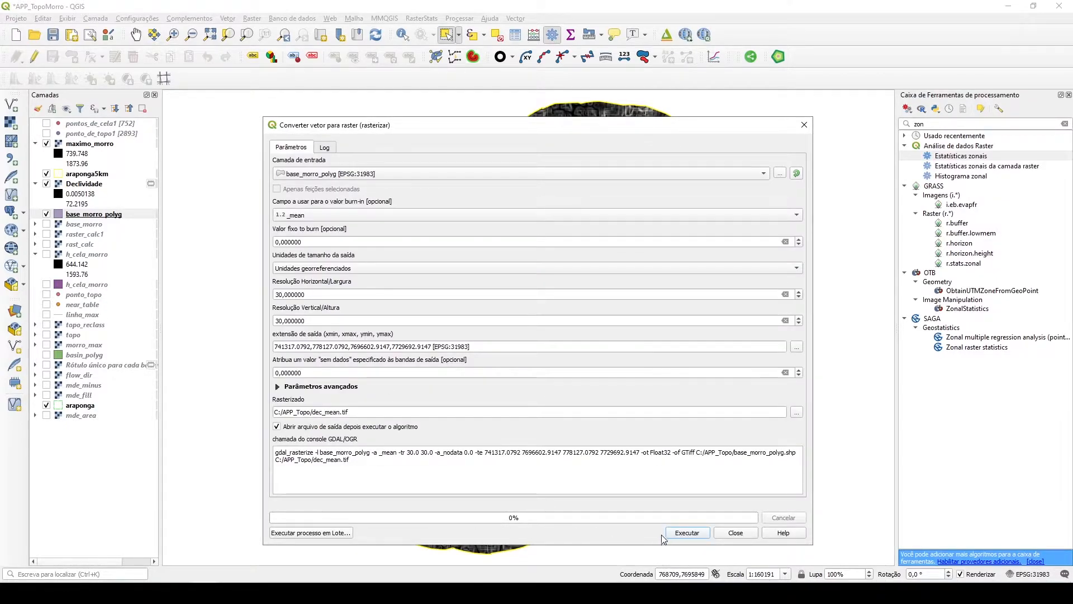
left_click(680, 534)
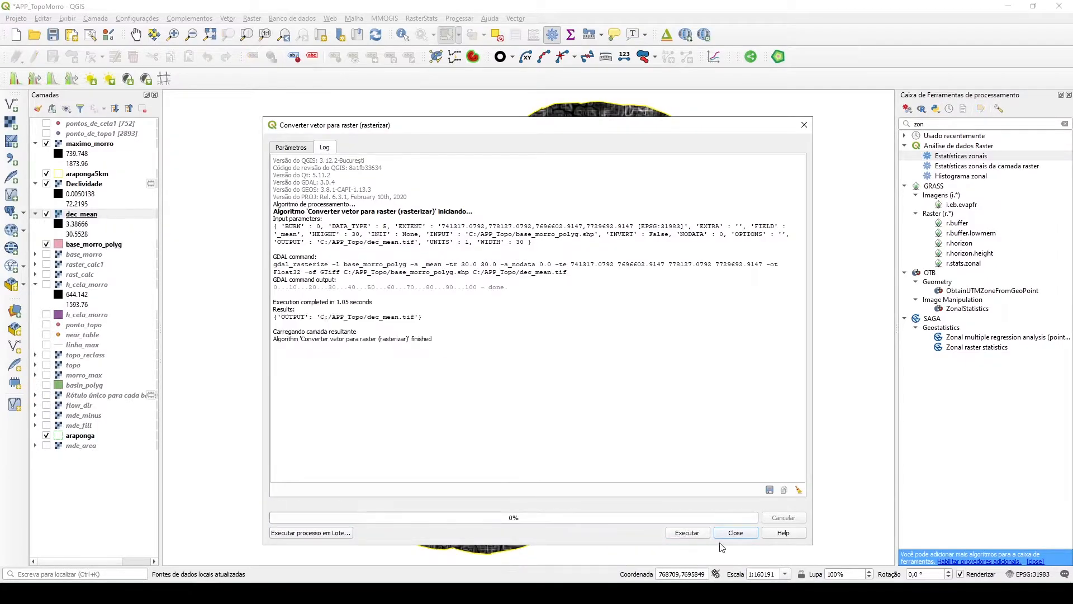
left_click(736, 534)
left_click_drag(81, 215, 105, 176)
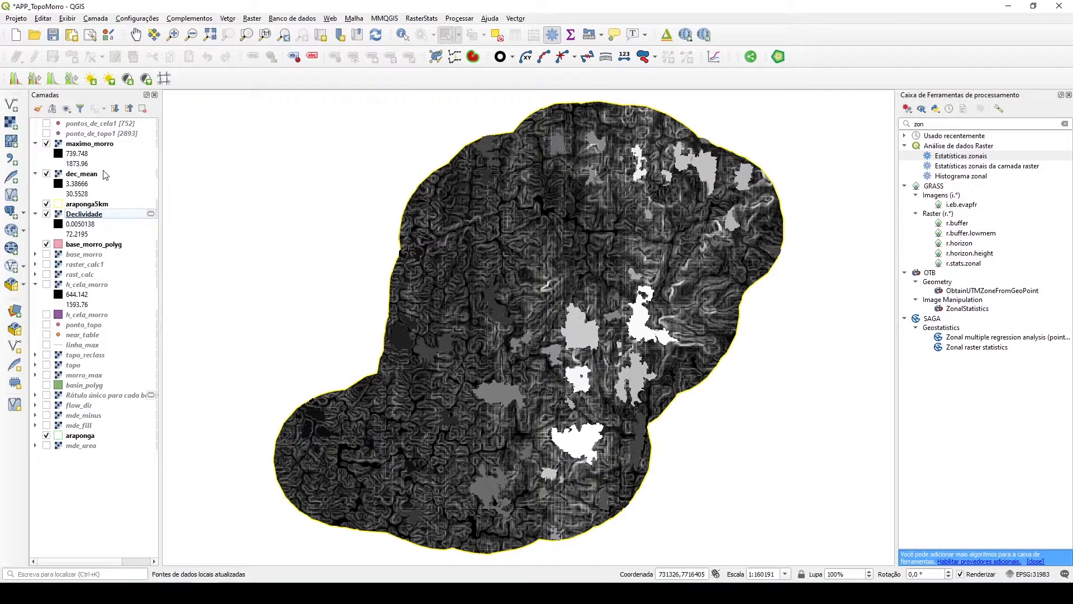
- Build the raster calculator expression ( "maximo_morro@1" - "h_cela_morro@1" ) >= 100
left_click(252, 18)
left_click(266, 34)
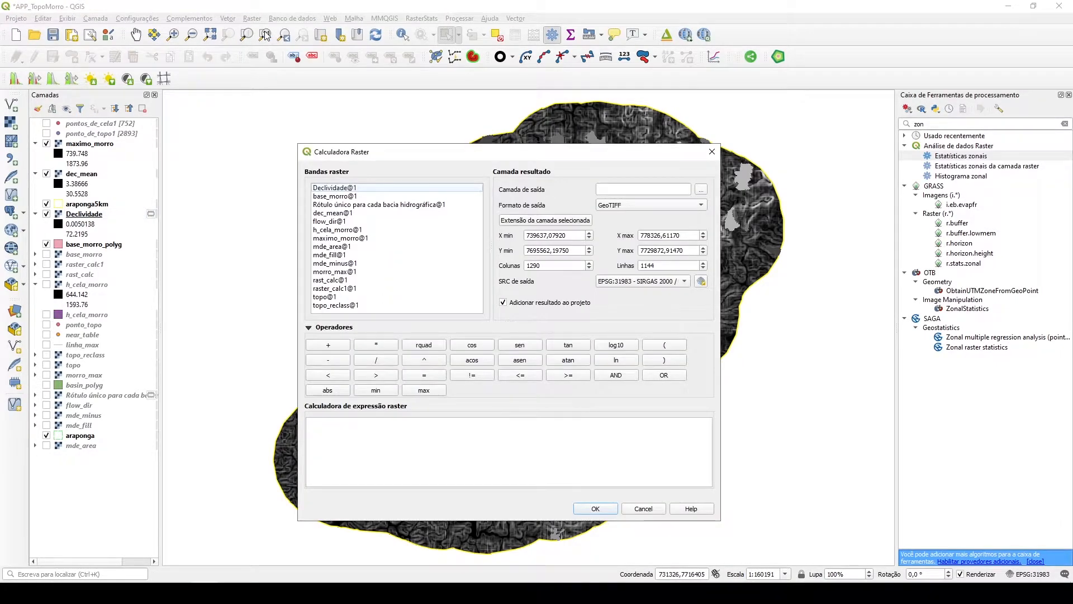
left_click(658, 348)
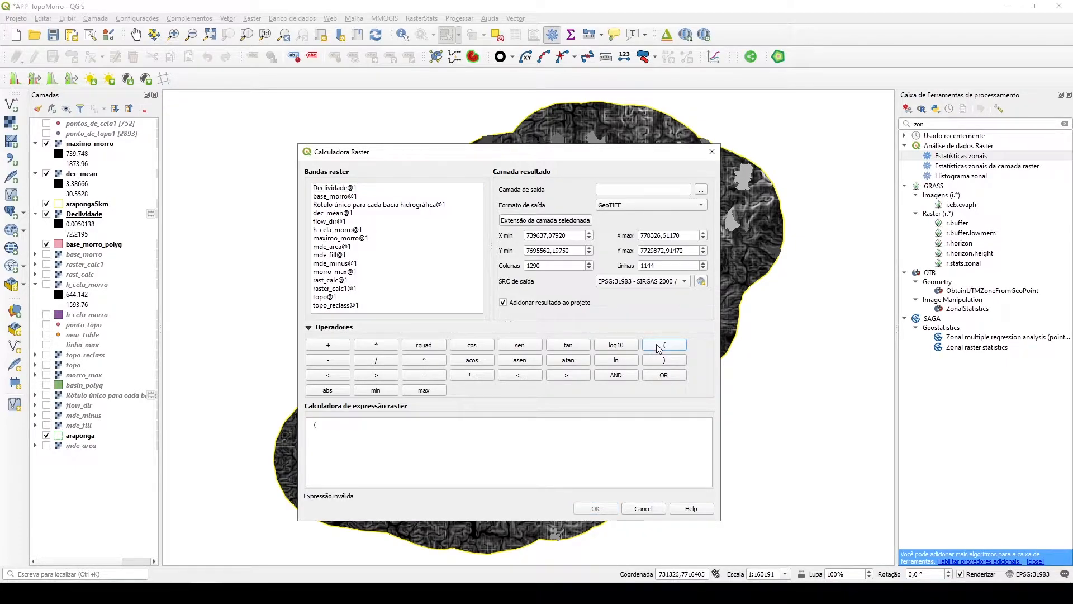
left_click(354, 239)
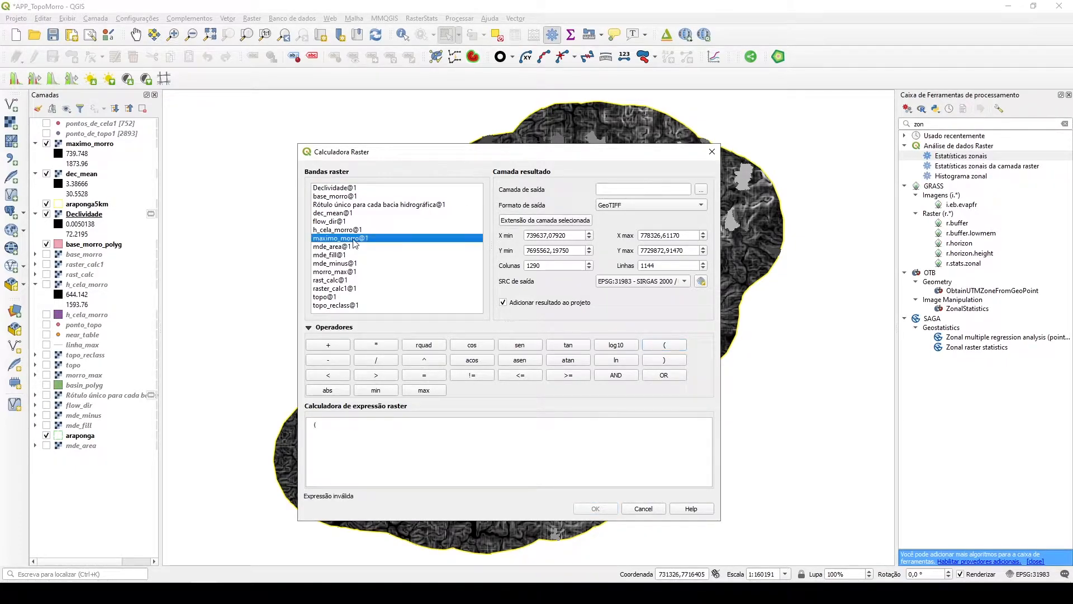
double_click(354, 240)
left_click(342, 364)
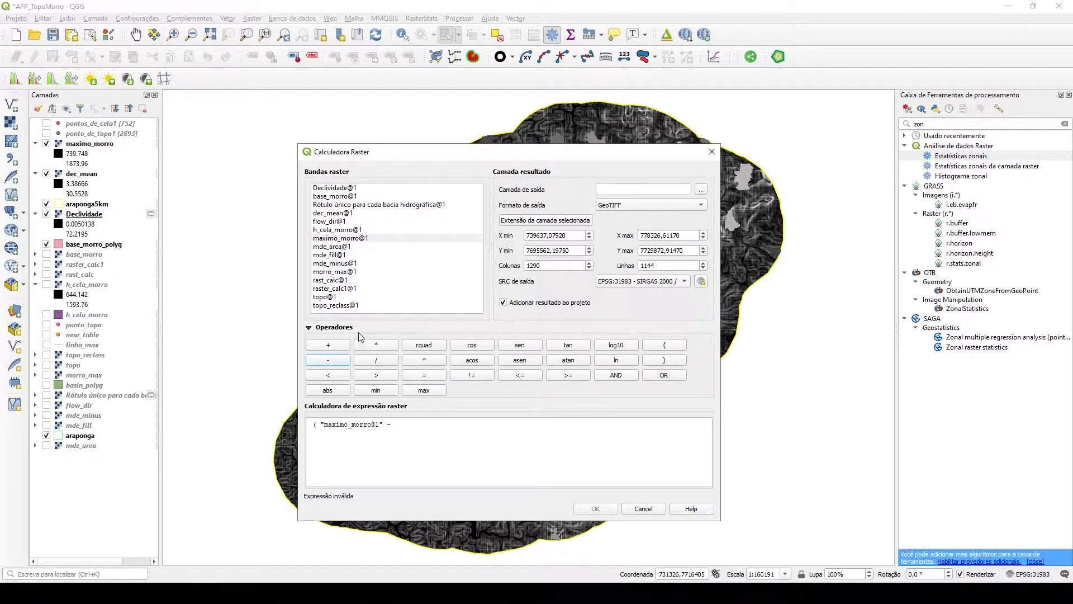
left_click(332, 230)
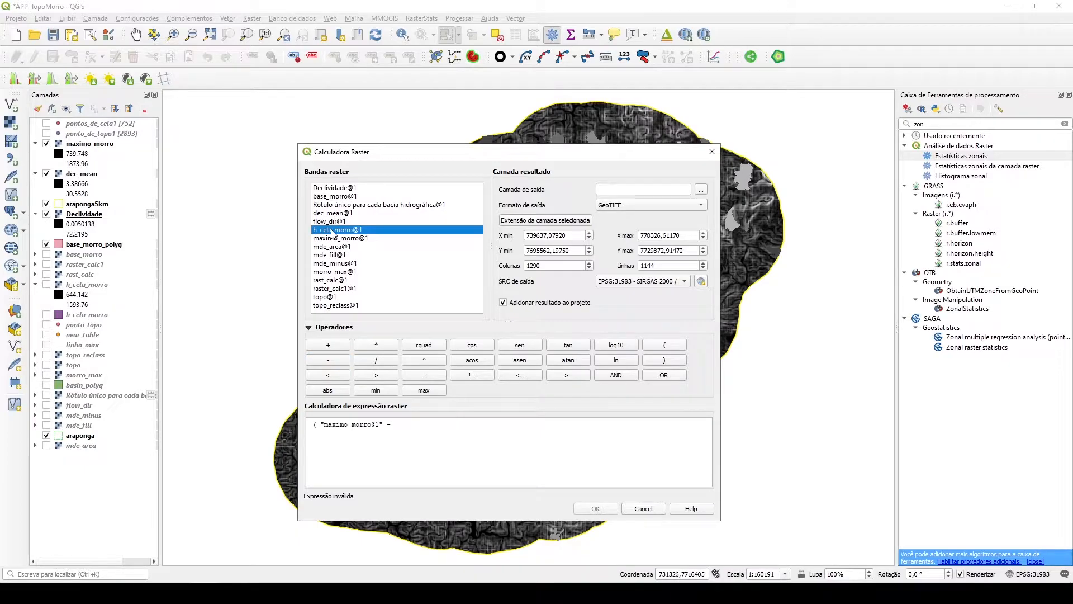
double_click(332, 230)
left_click(473, 418)
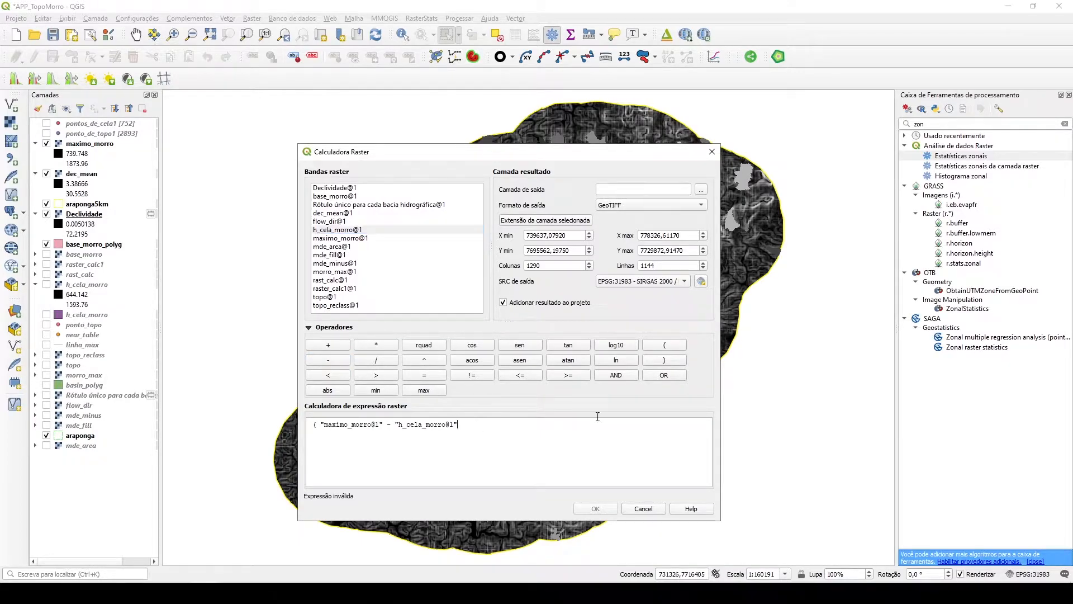
left_click(665, 359)
left_click(562, 376)
type("100")
- Save the calculator output as morro_maior_100 in the APP_Topo folder and run the calculation
left_click(702, 189)
type("mo")
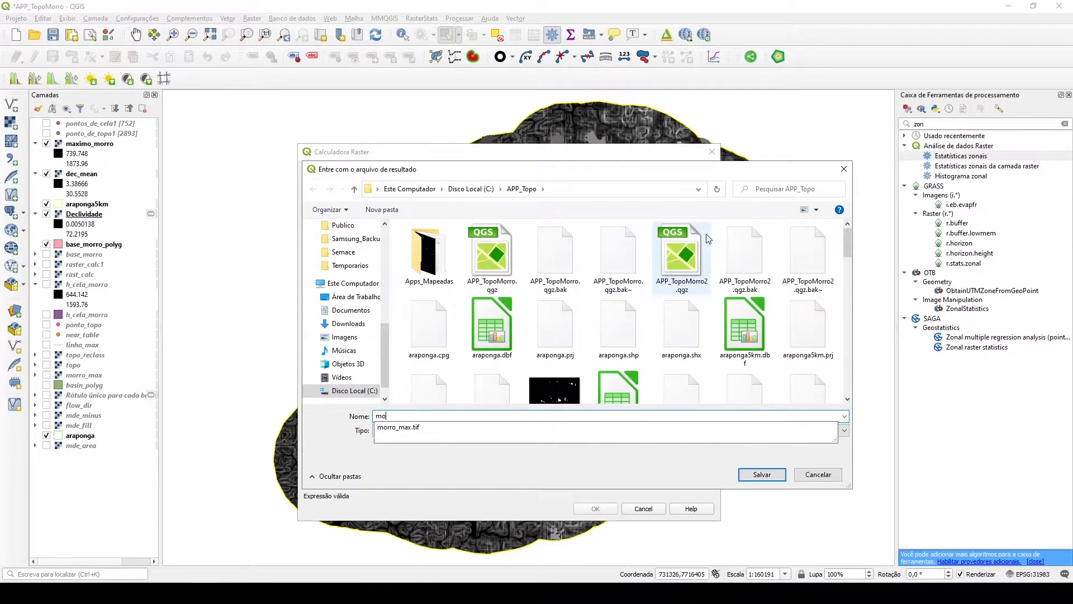
type("rro_maio")
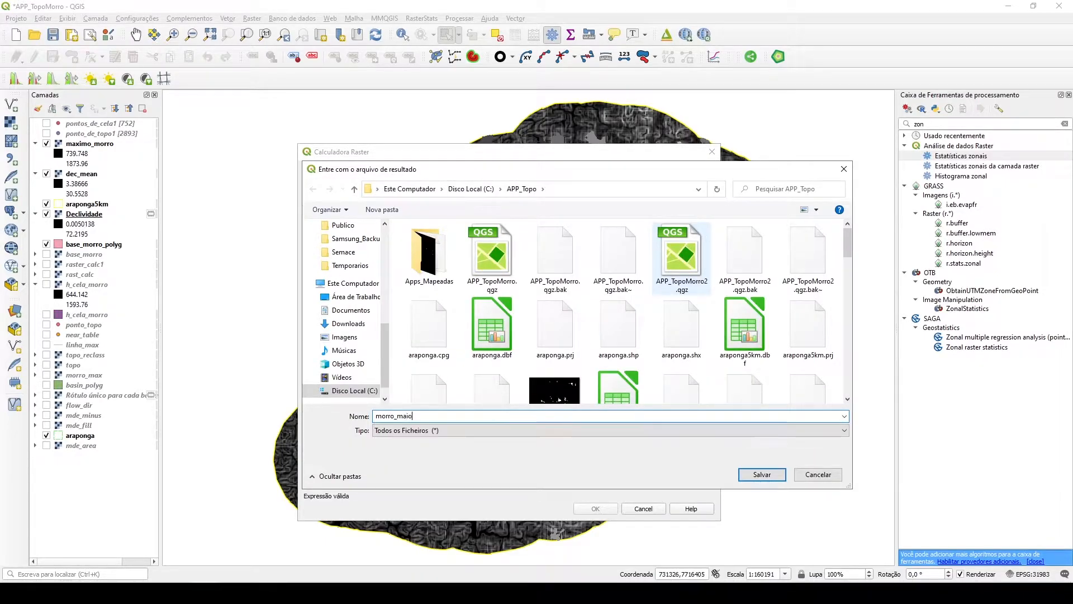
type("r_")
left_click(758, 475)
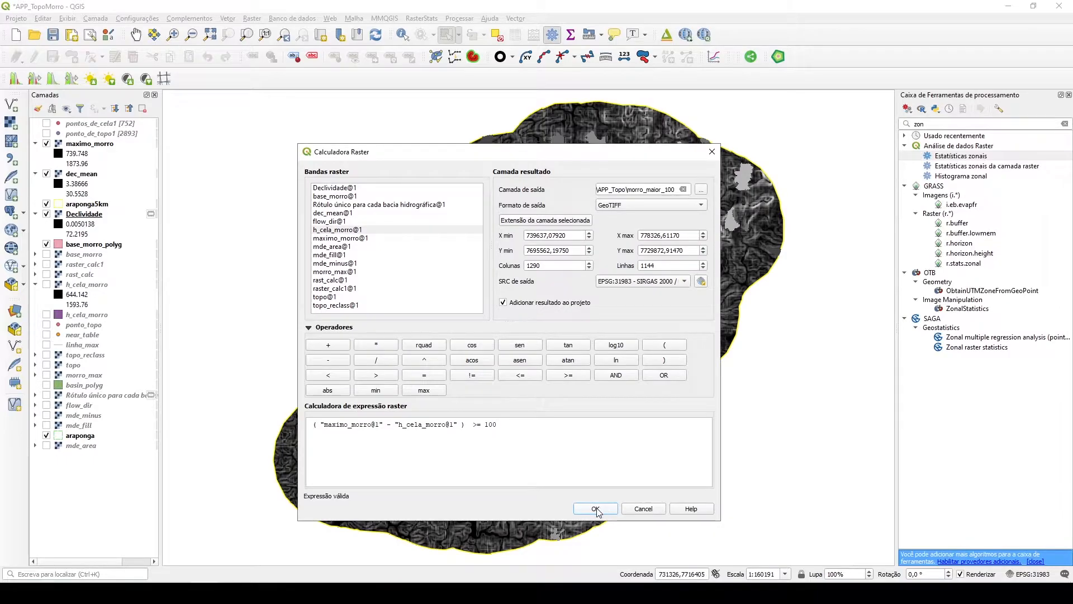
left_click(596, 508)
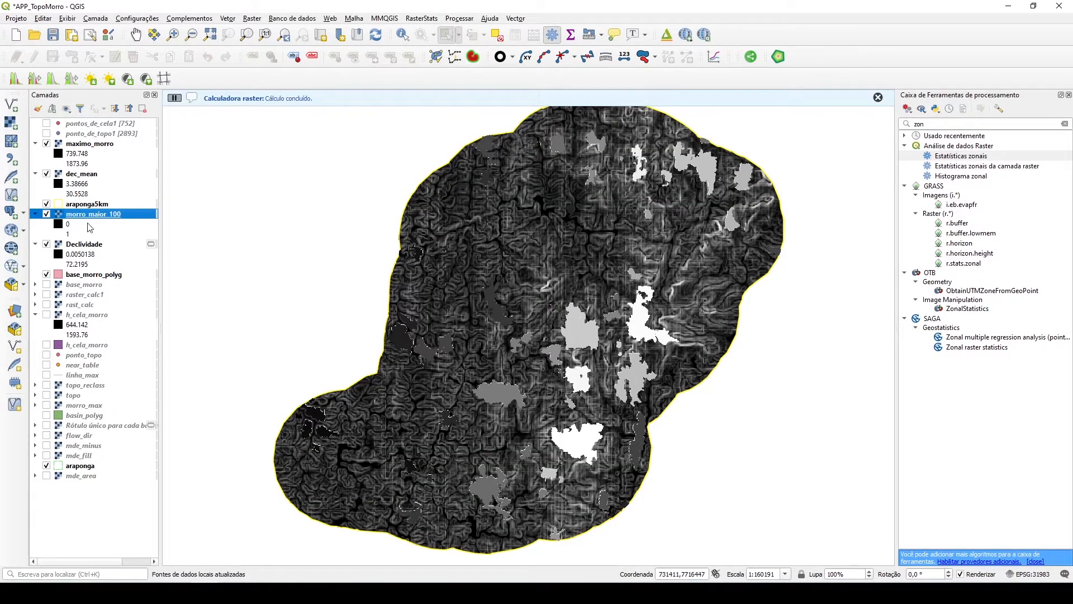
- Move morro_maior_100 above maximo_morro and collapse the legends of maximo_morro, dec_mean and Declividade, keeping morro_maior_100's expanded
left_click_drag(92, 220, 110, 147)
left_click(36, 143)
left_click(35, 154)
left_click(35, 164)
left_click(35, 184)
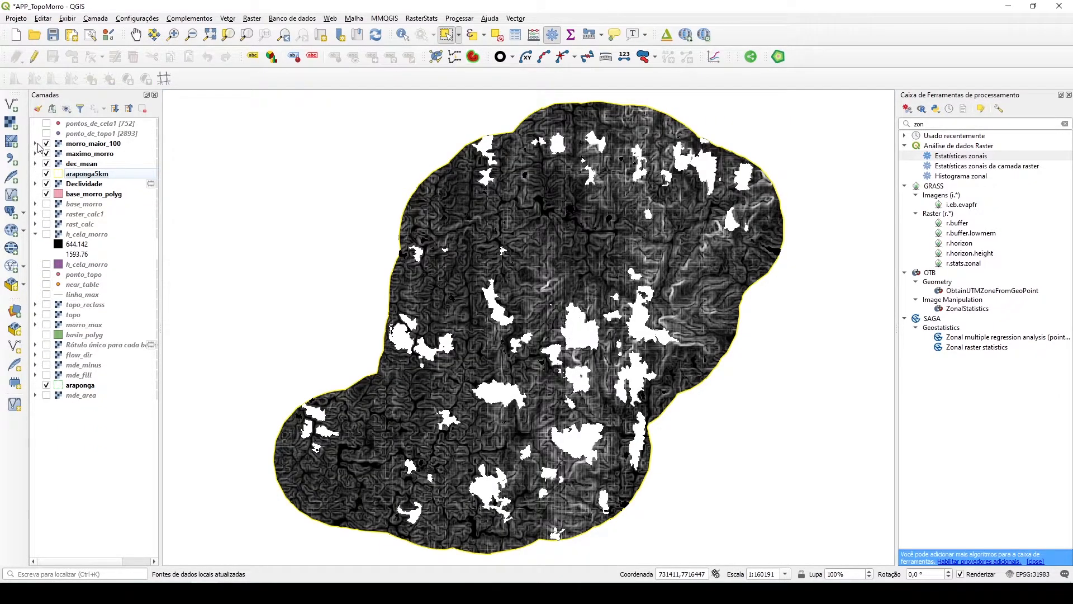
left_click(35, 143)
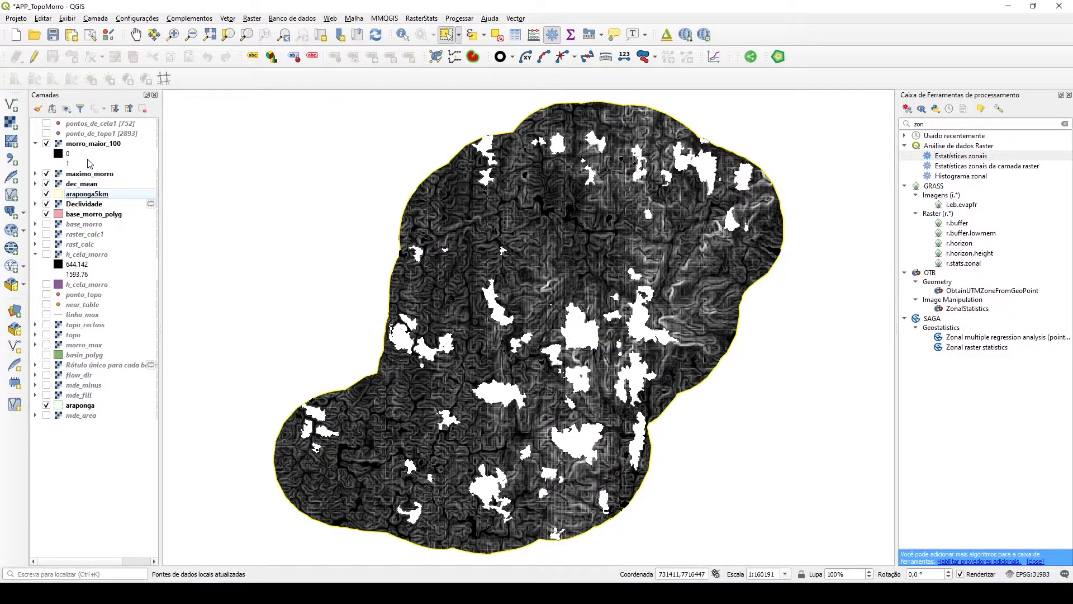
- Build the raster calculator expression "morro_maior_100@1" / ( "morro_maior_100@1" > 0) to exclude the zero cells
left_click(80, 144)
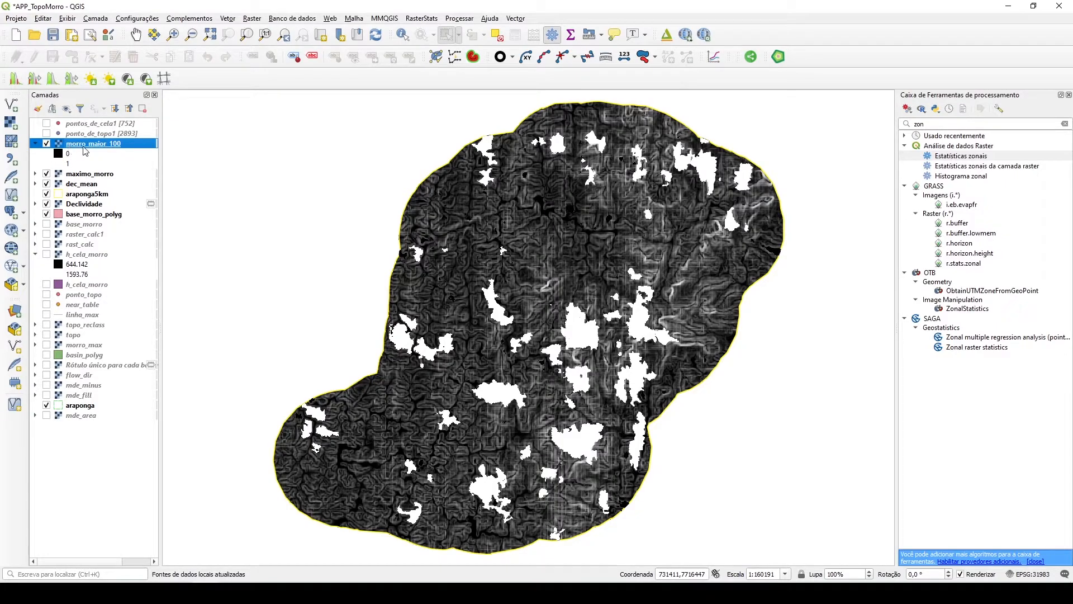
left_click(252, 18)
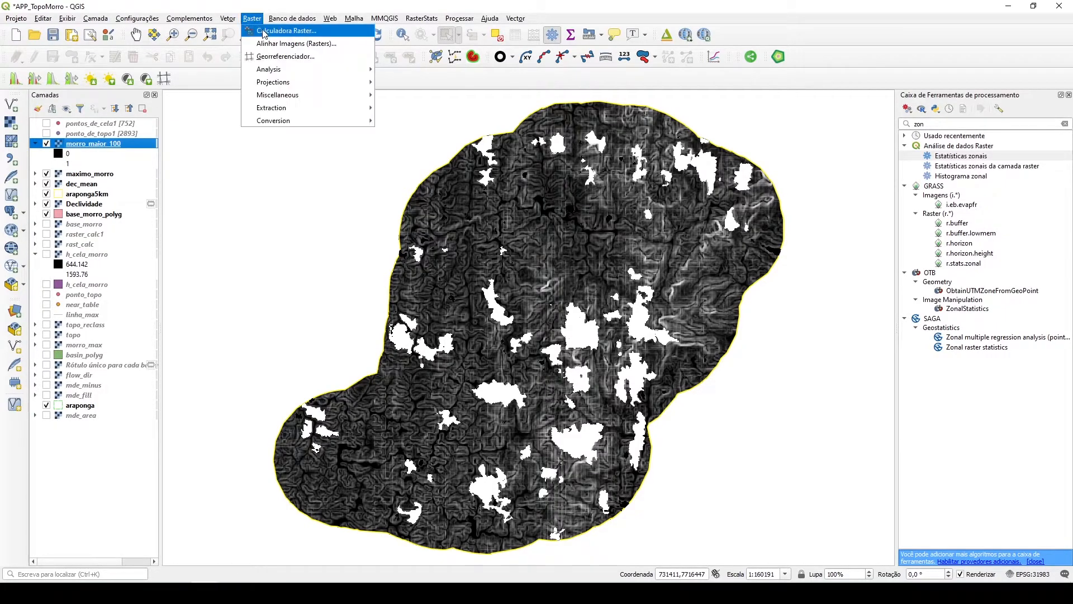
left_click(268, 29)
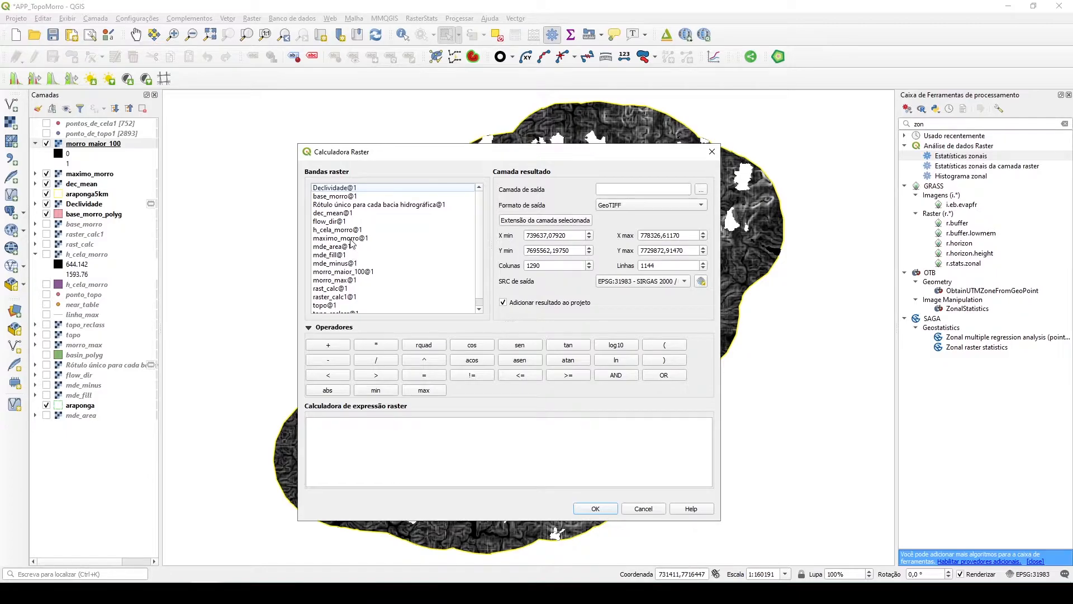
left_click(358, 273)
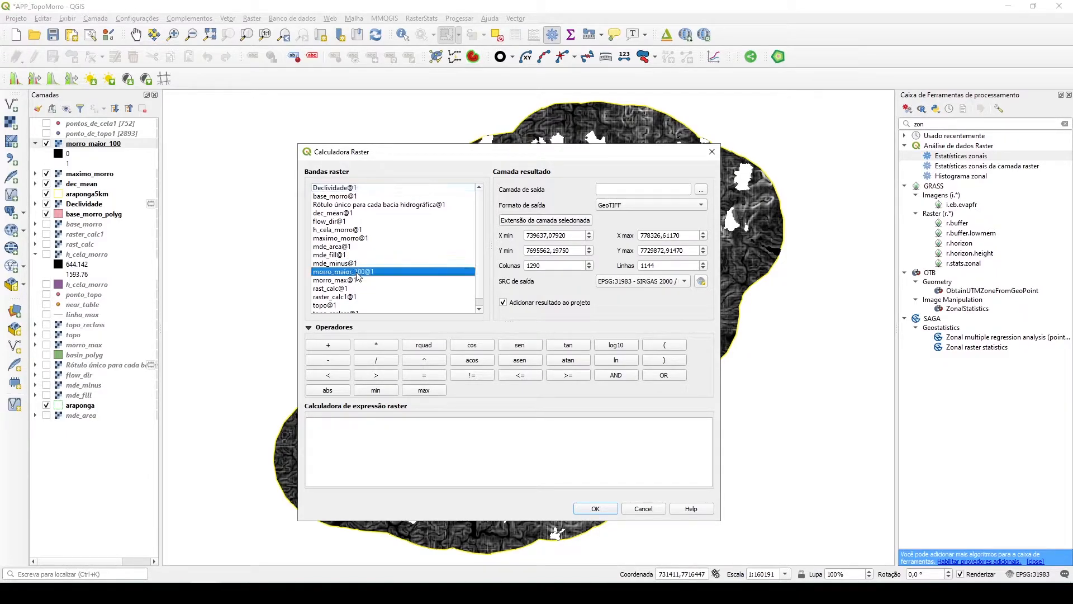
double_click(358, 272)
left_click(374, 360)
left_click(653, 346)
double_click(343, 273)
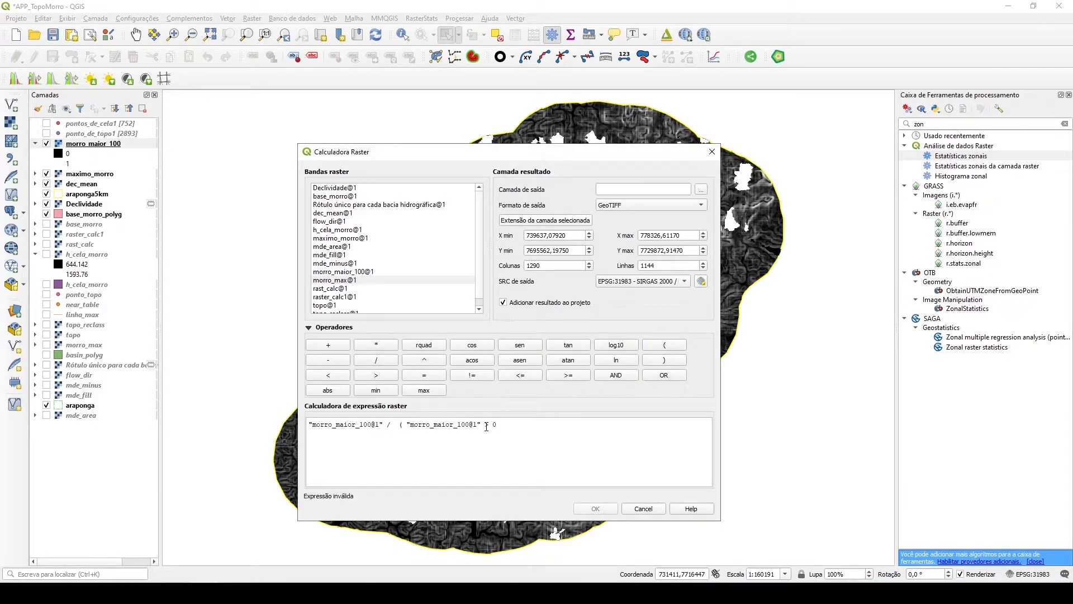
- Save the calculator output as morro_maior_100m.tif in the APP_Topo folder and run the calculation
left_click(701, 189)
type("morro_maior")
key("Down")
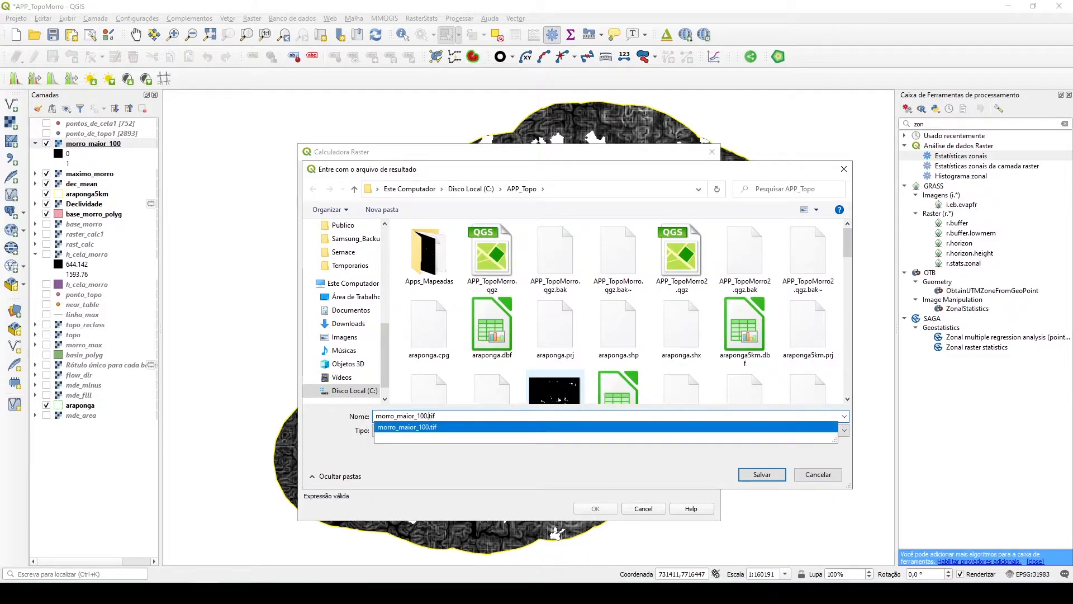
type("m")
key("Return")
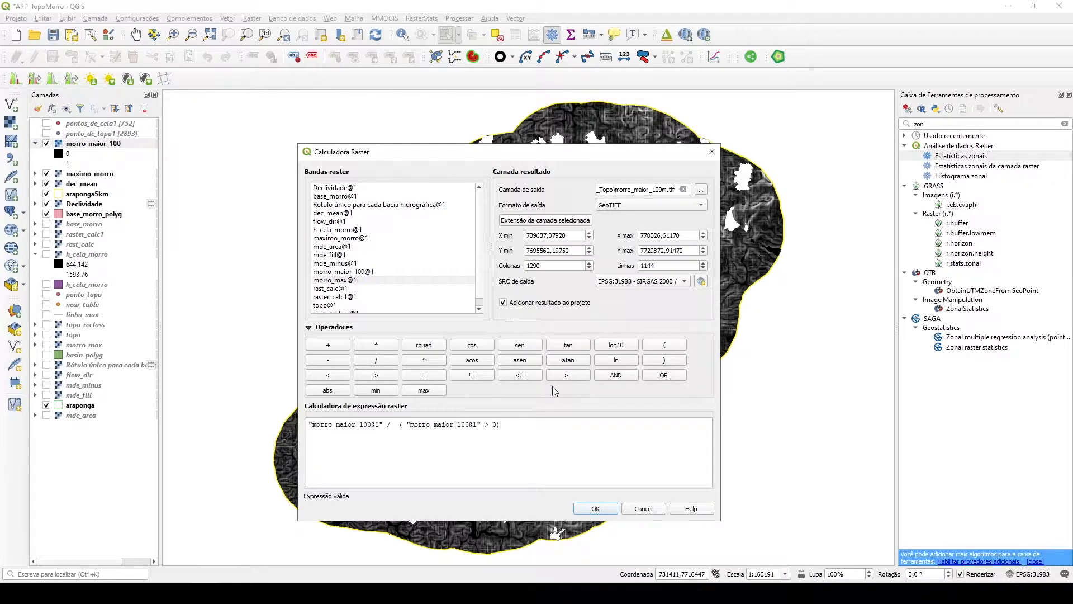
left_click(601, 509)
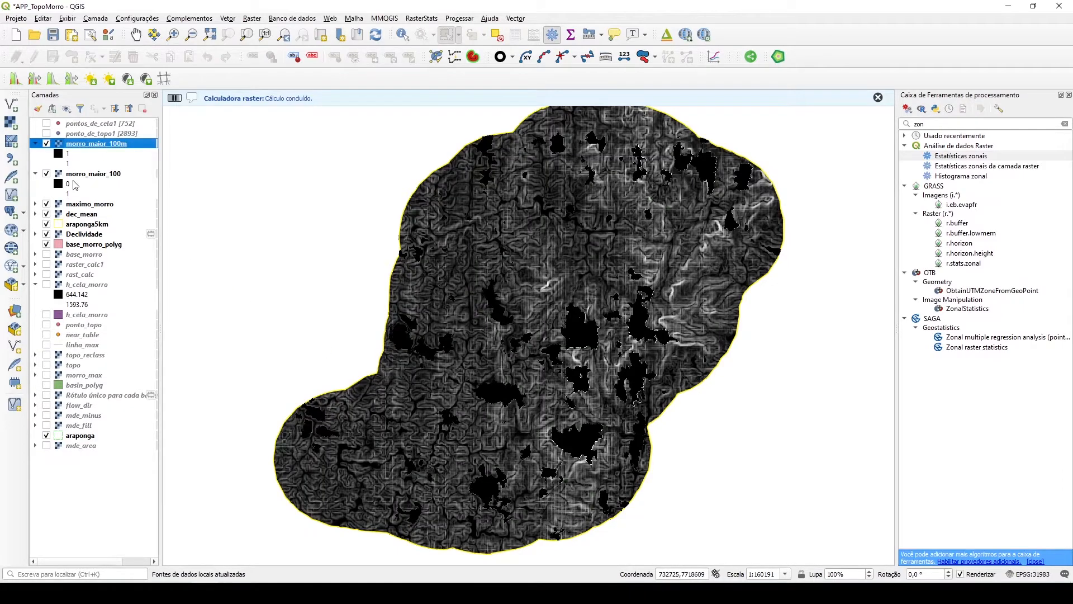
- Hide the morro_maior_100 layer and collapse its legend, and expand the legend of dec_mean and select that layer
left_click(46, 173)
left_click(34, 174)
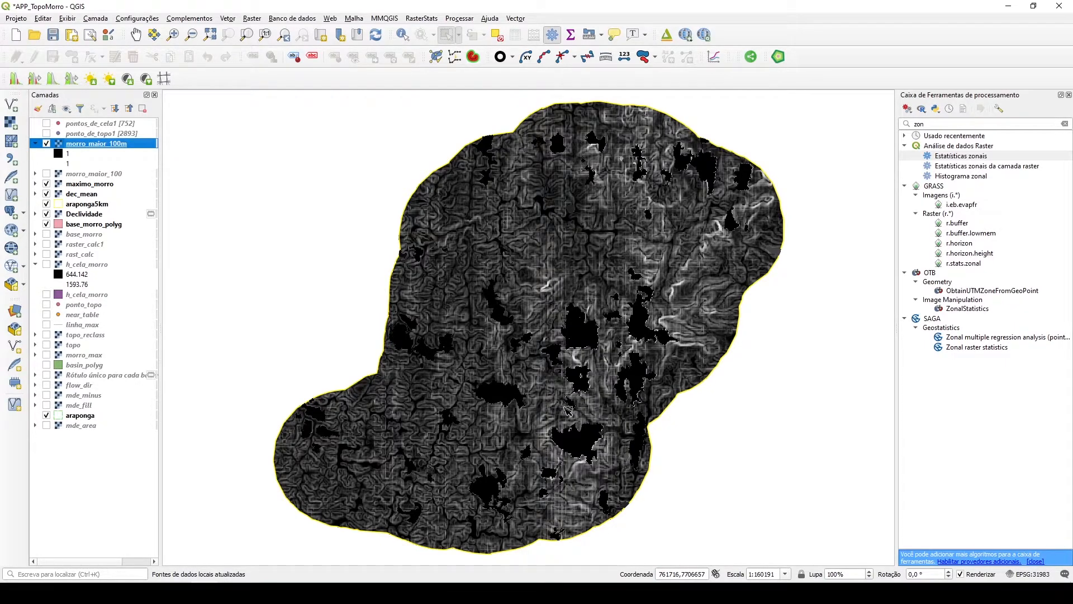
left_click(36, 194)
left_click(84, 196)
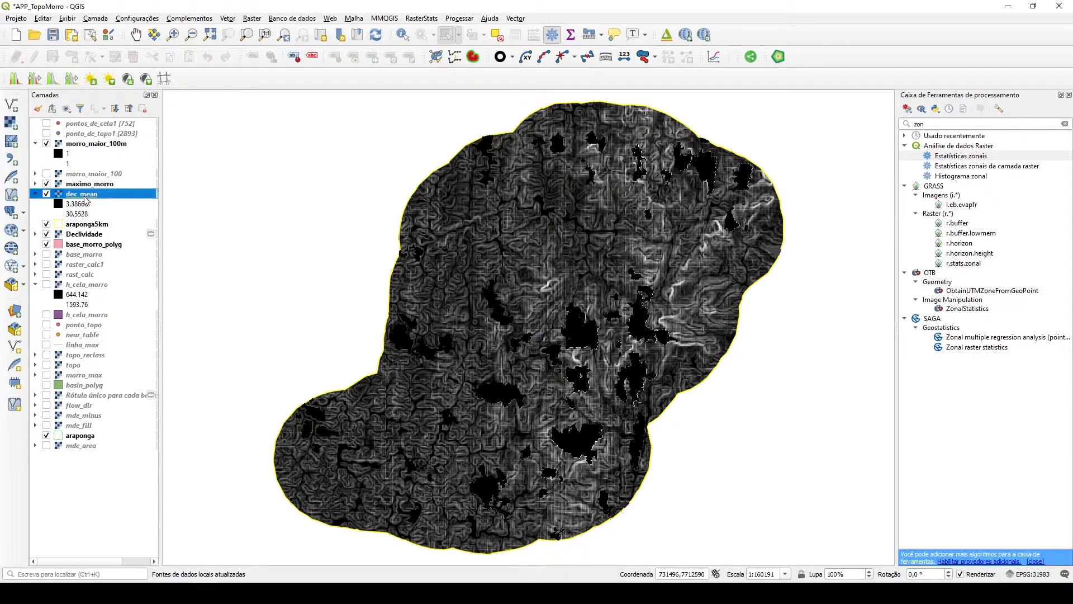
- Hide the morro_maior_100m and Declividade layers, and build the raster calculator expression "dec_mean@1" > 25
left_click(47, 144)
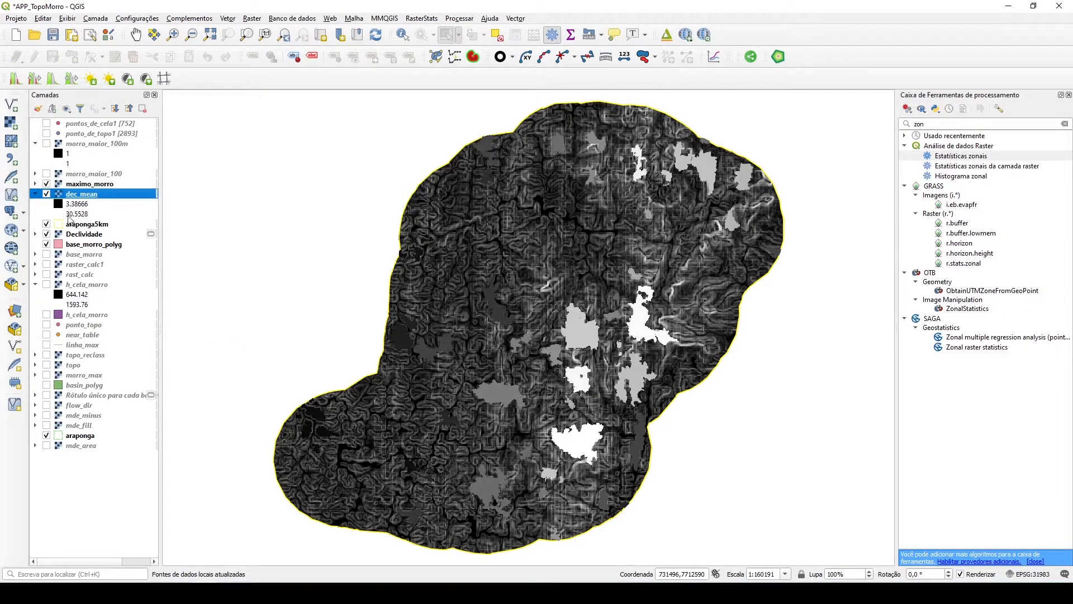
left_click(47, 234)
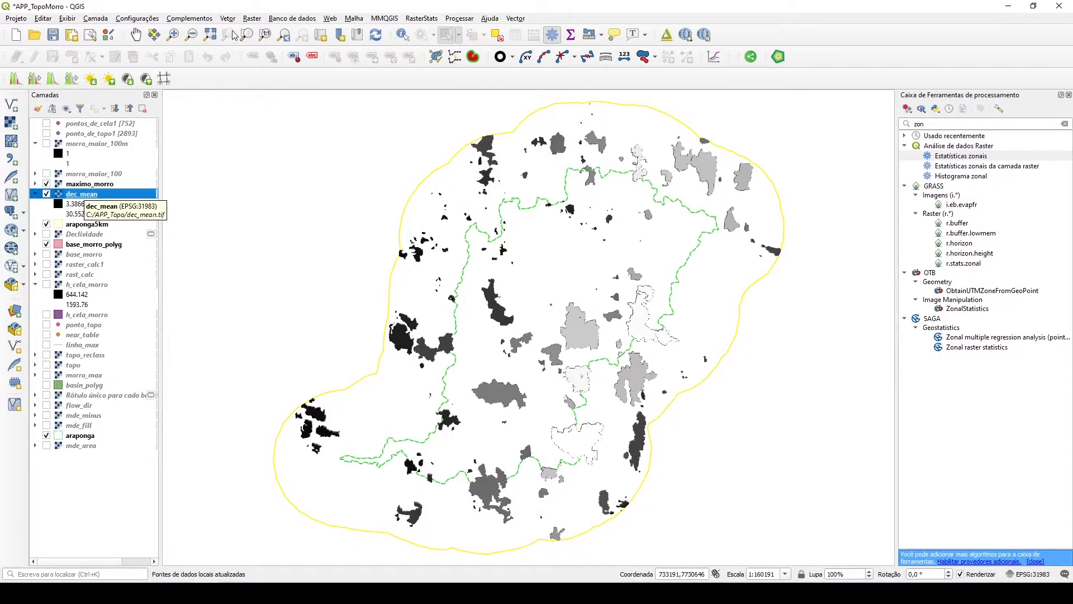
left_click(252, 18)
left_click(261, 32)
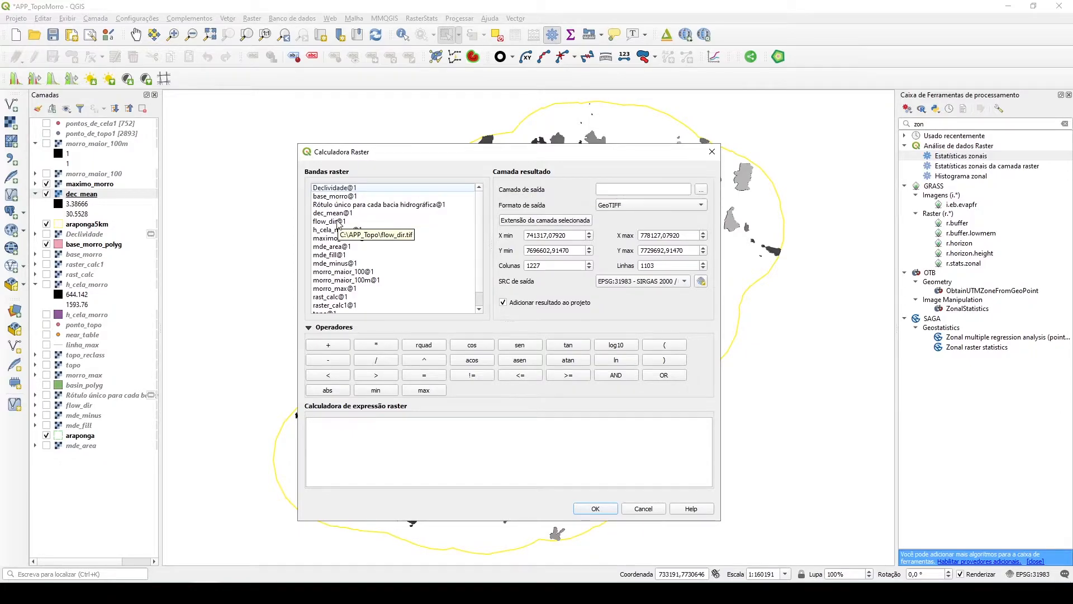
double_click(334, 213)
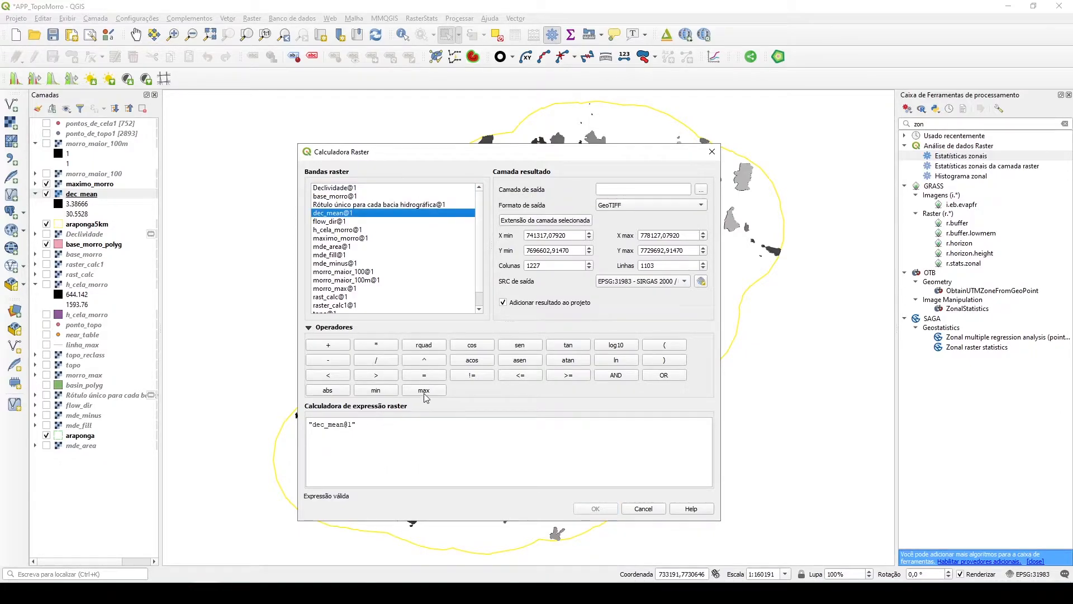
left_click(376, 375)
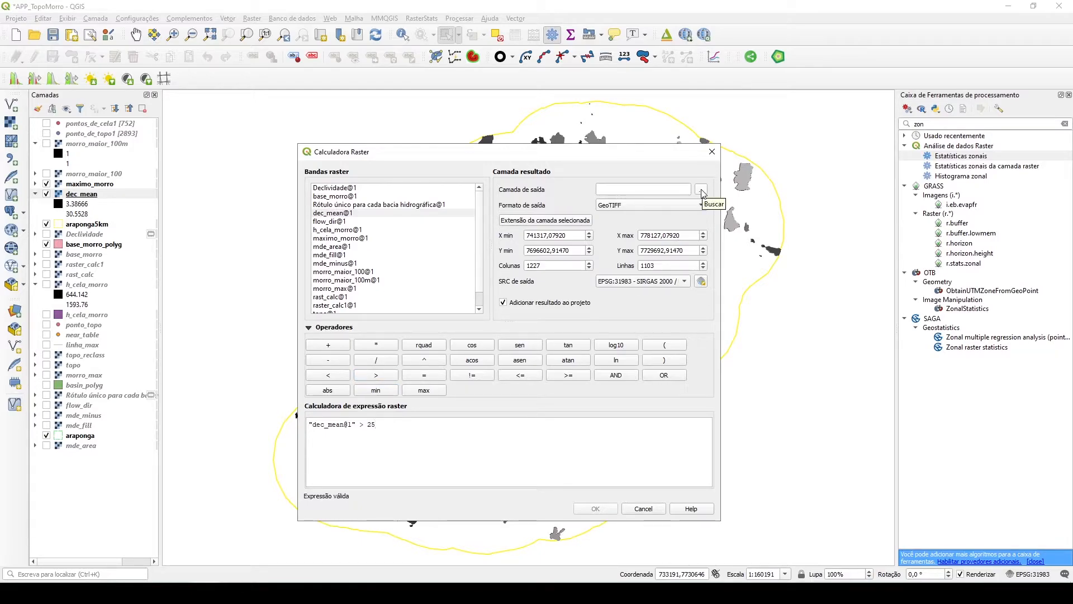
- Save the calculator output as dec_media_maior_25 in the APP_Topo folder and run the calculation
left_click(702, 190)
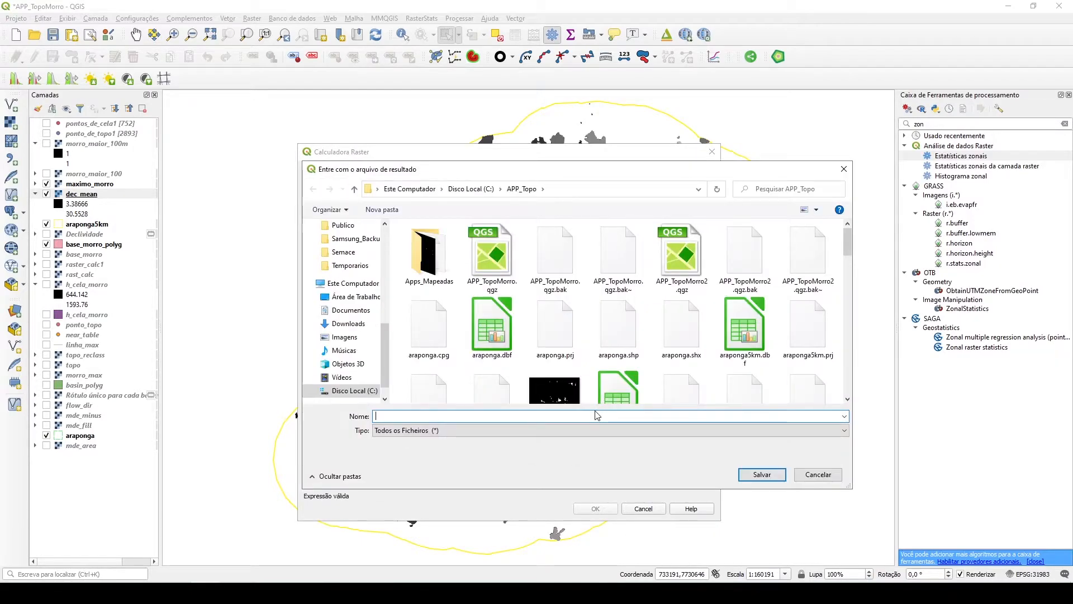
type("dec")
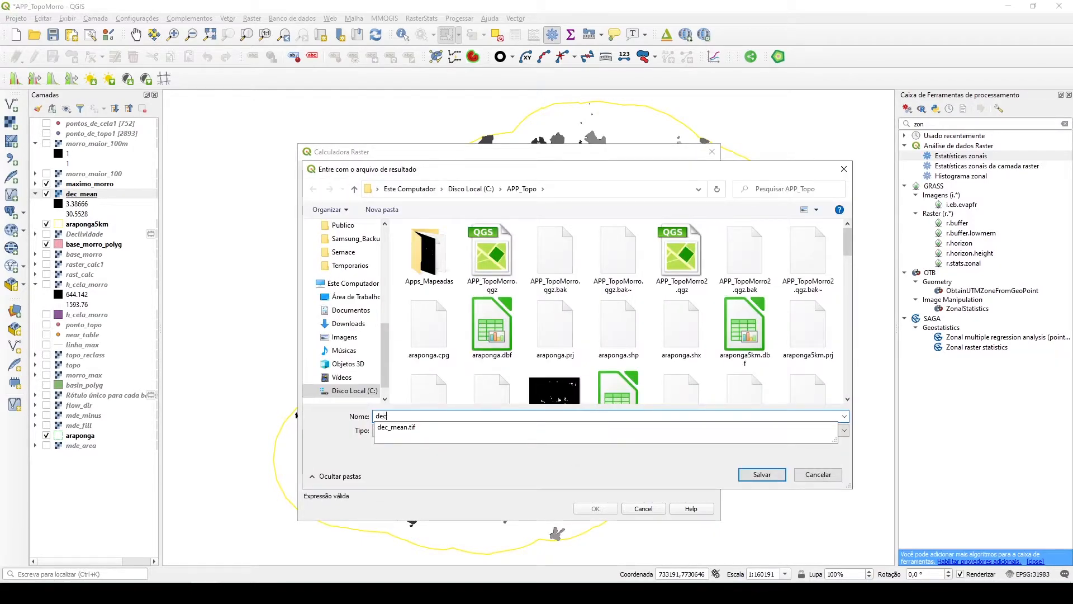
type("_media")
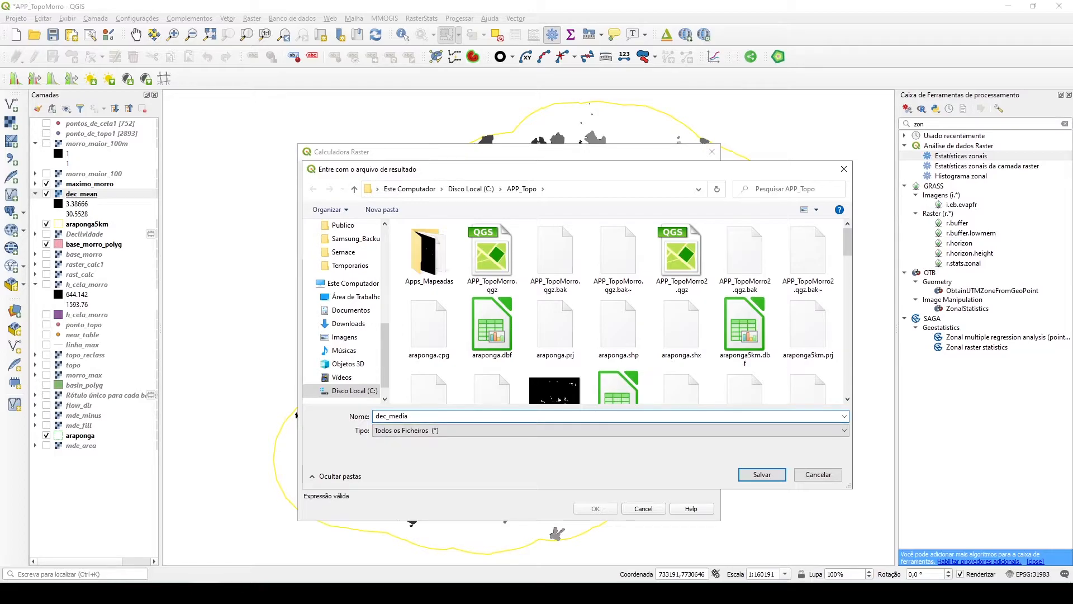
type("_maior_25")
key("Return")
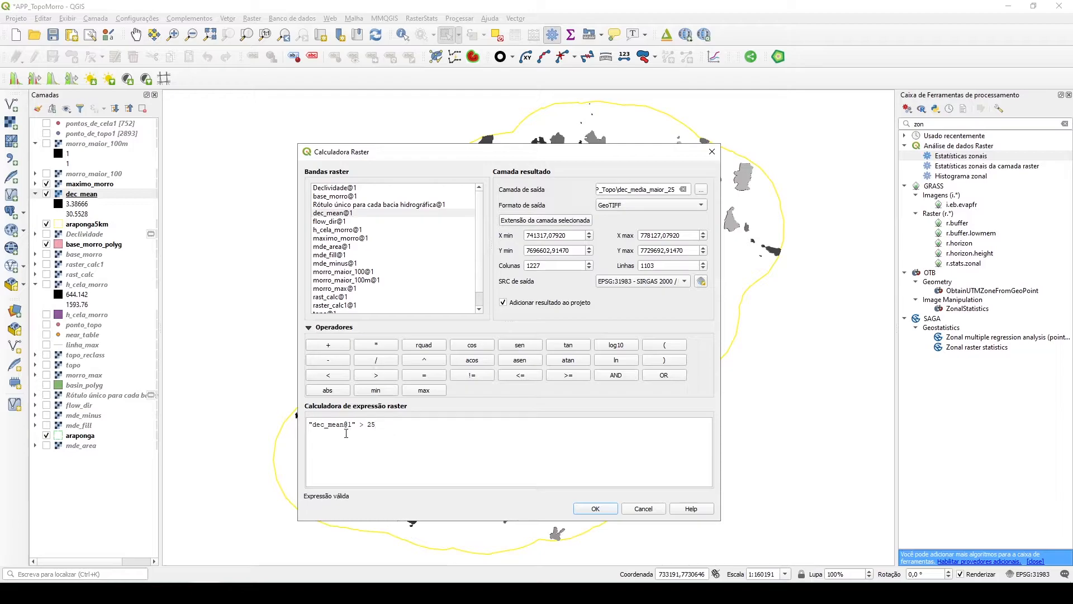
left_click(594, 509)
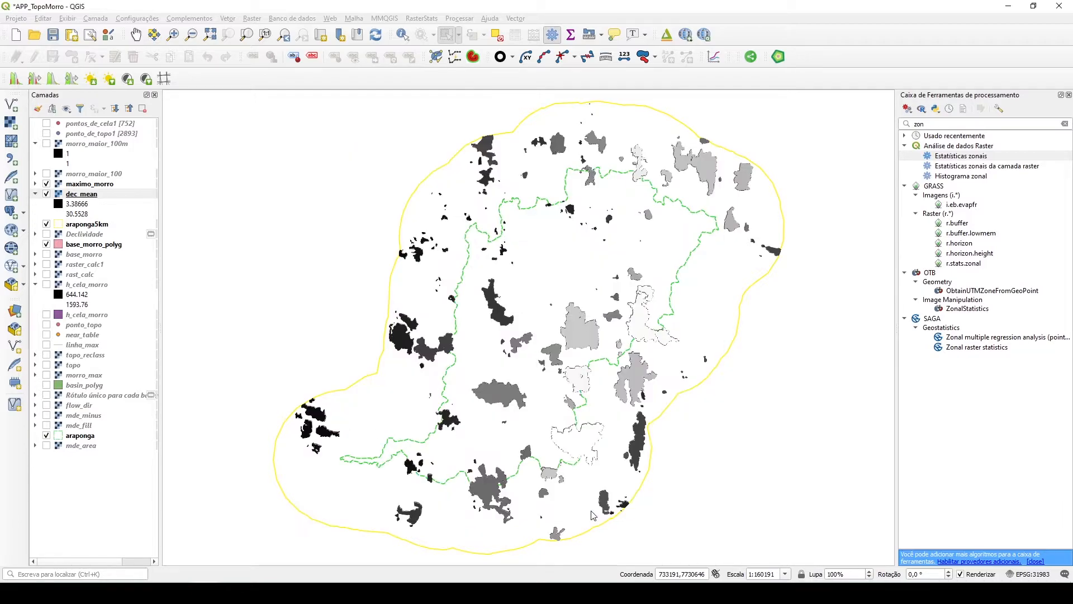
- Hide the dec_mean layer and collapse its legend
left_click(45, 225)
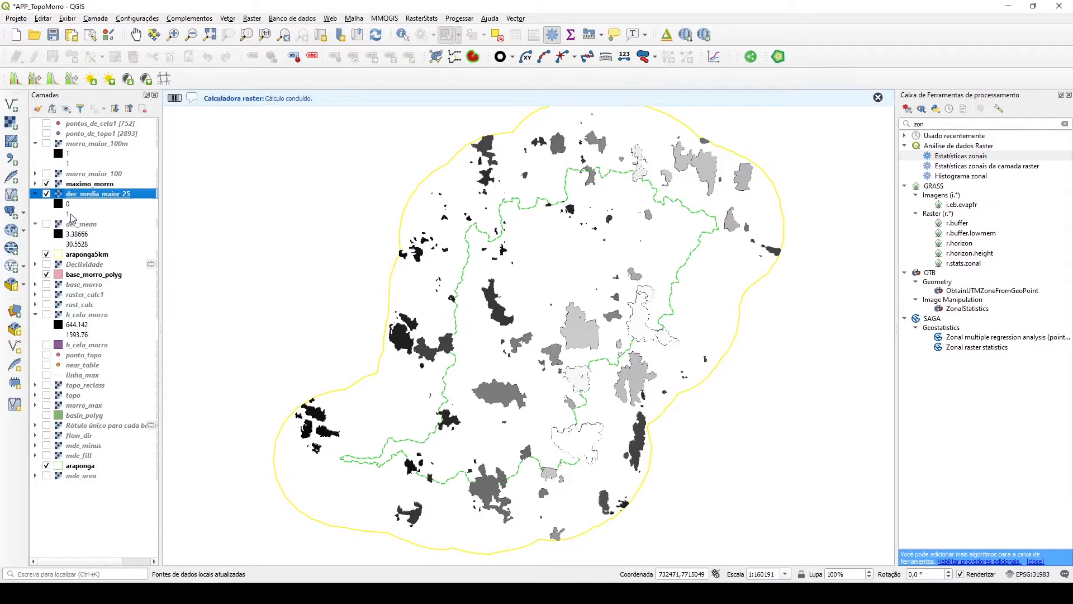
left_click(35, 223)
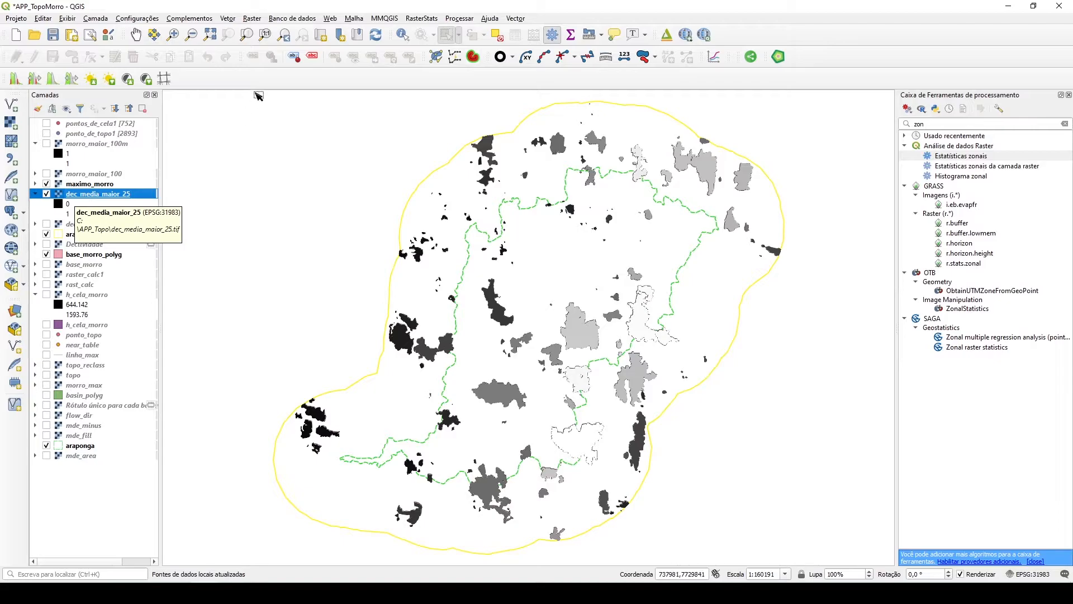
- Build the raster calculator expression "dec_media_maior_25@1" / ( "dec_media_maior_25@1" > 0) to exclude the zero cells
left_click(251, 19)
left_click(271, 29)
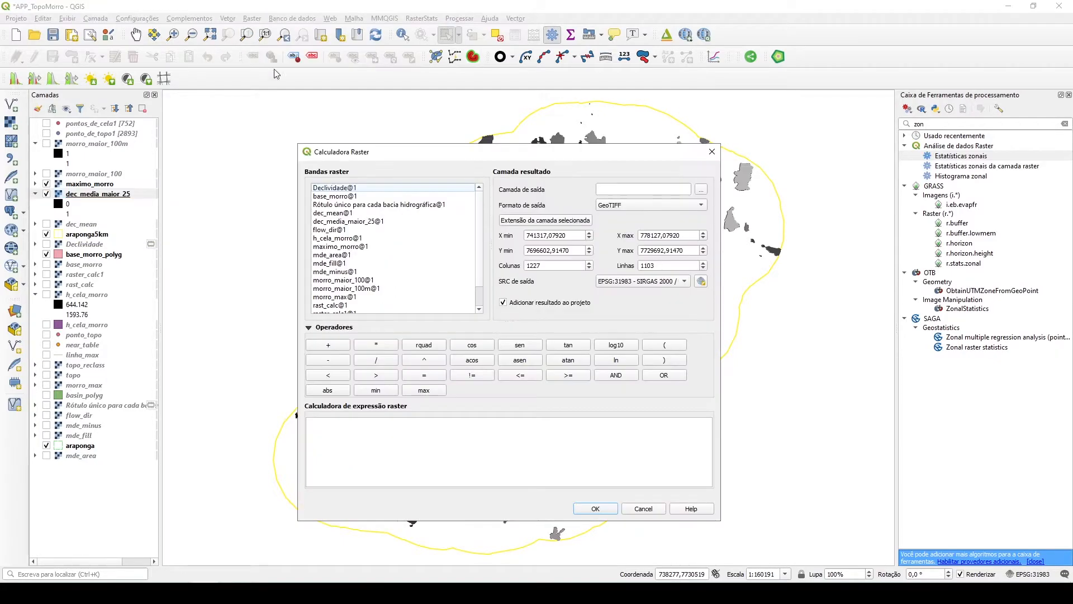
double_click(358, 221)
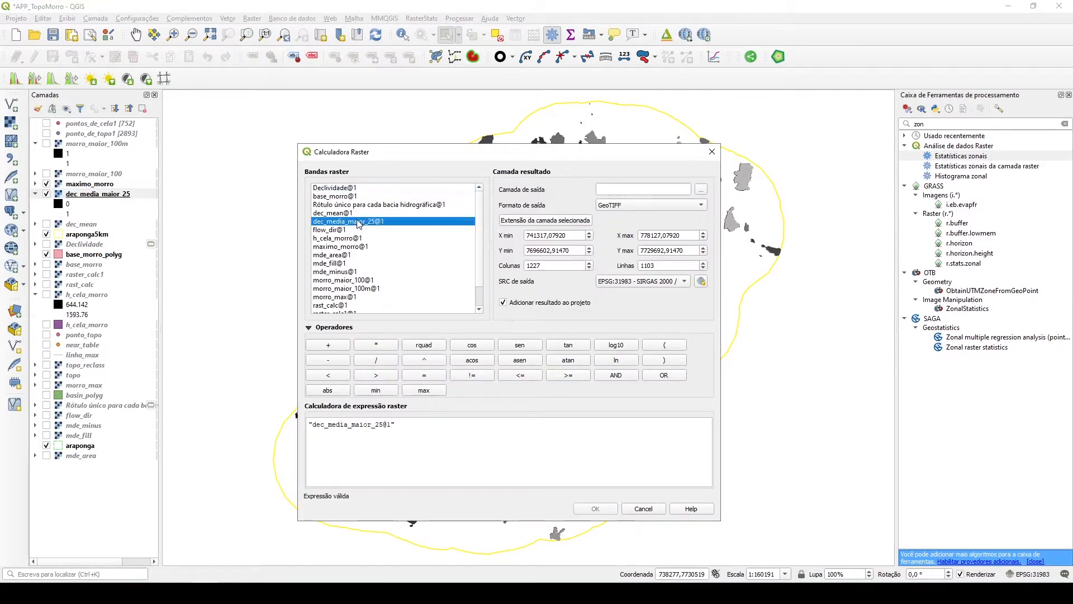
left_click(406, 427)
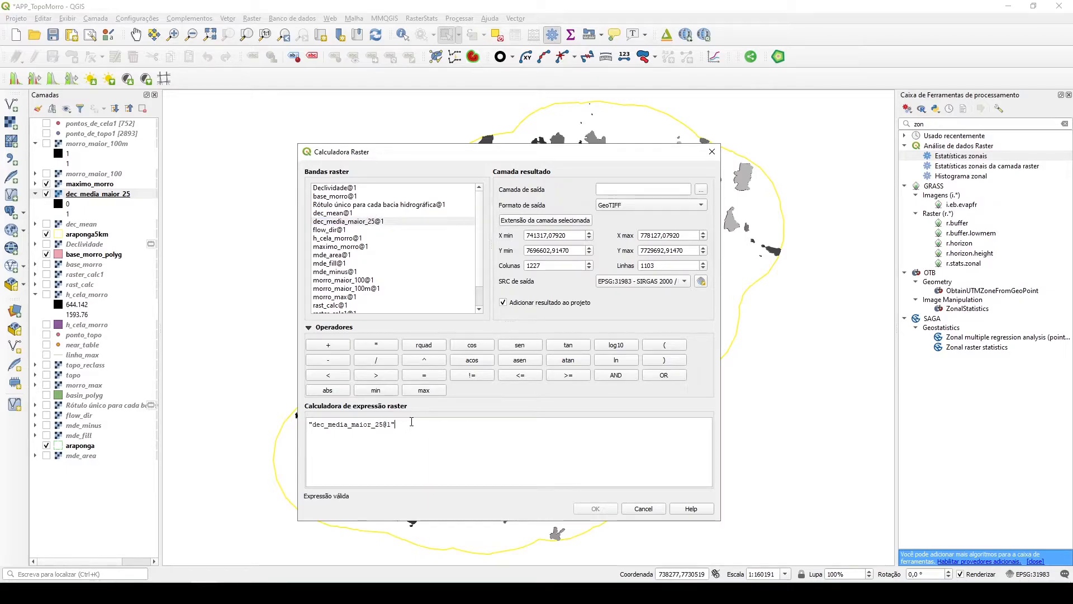
left_click(376, 359)
left_click(376, 360)
key("BackSpace")
left_click(664, 345)
left_click(375, 222)
double_click(375, 223)
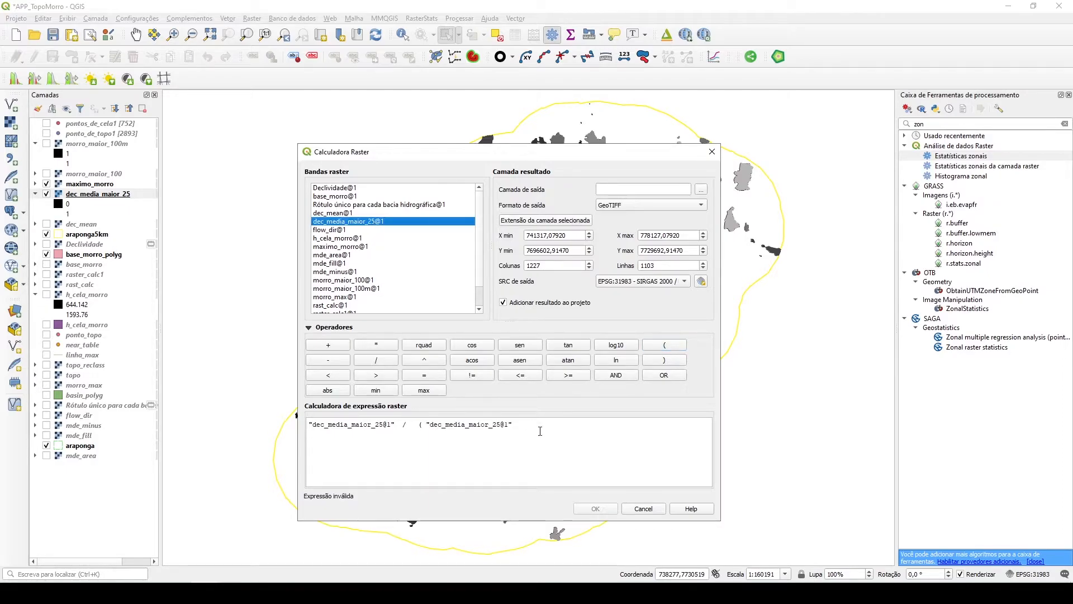
left_click(549, 434)
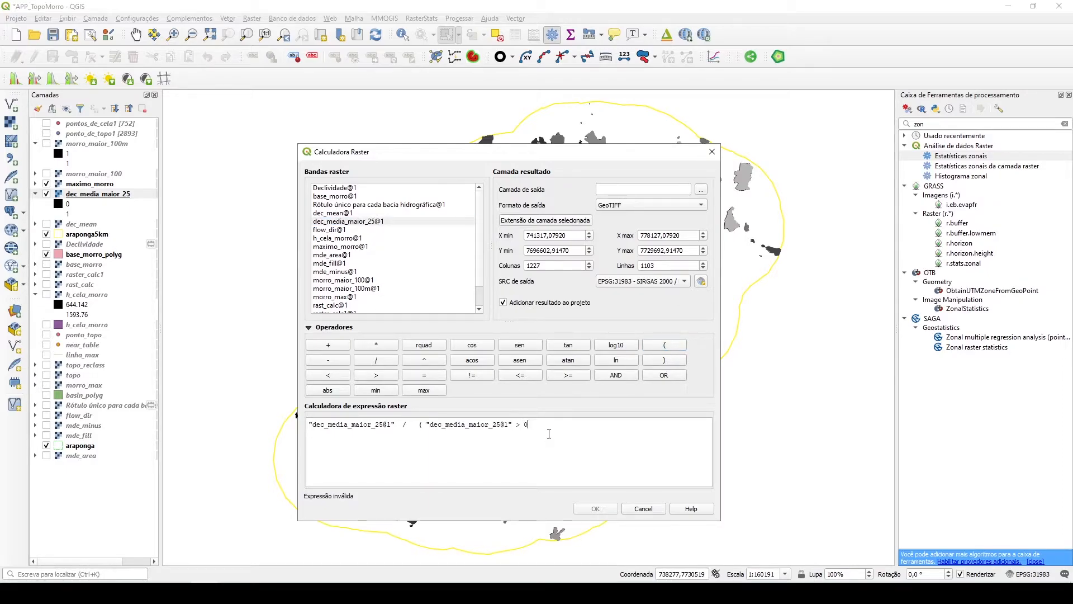
- Save the calculator output as dec_media_maior_25g.tif in the APP_Topo folder and run the calculation
left_click(701, 189)
type("dec")
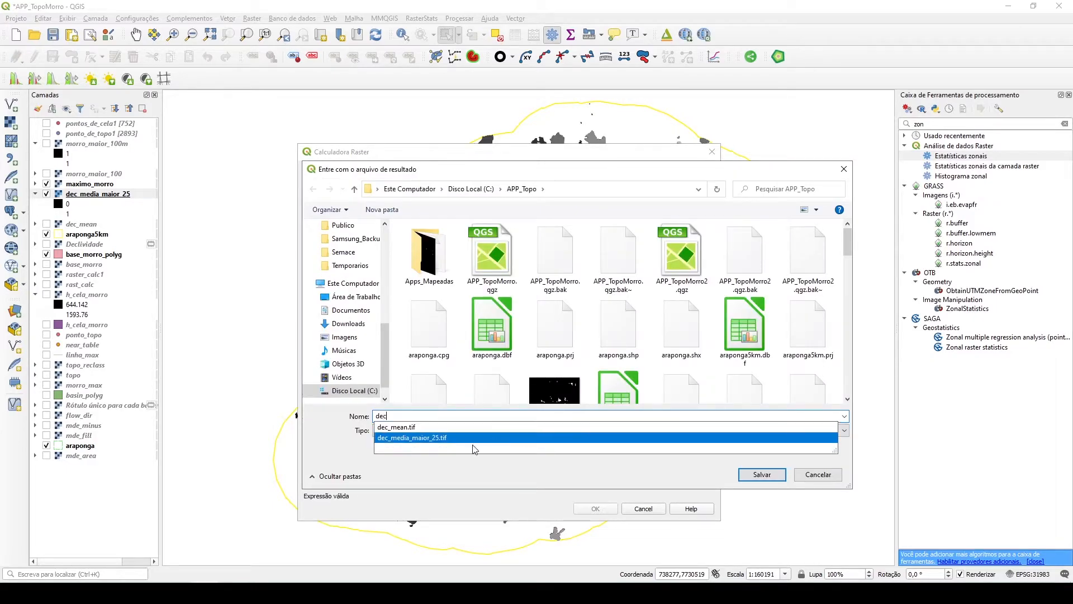
left_click(430, 437)
left_click(433, 416)
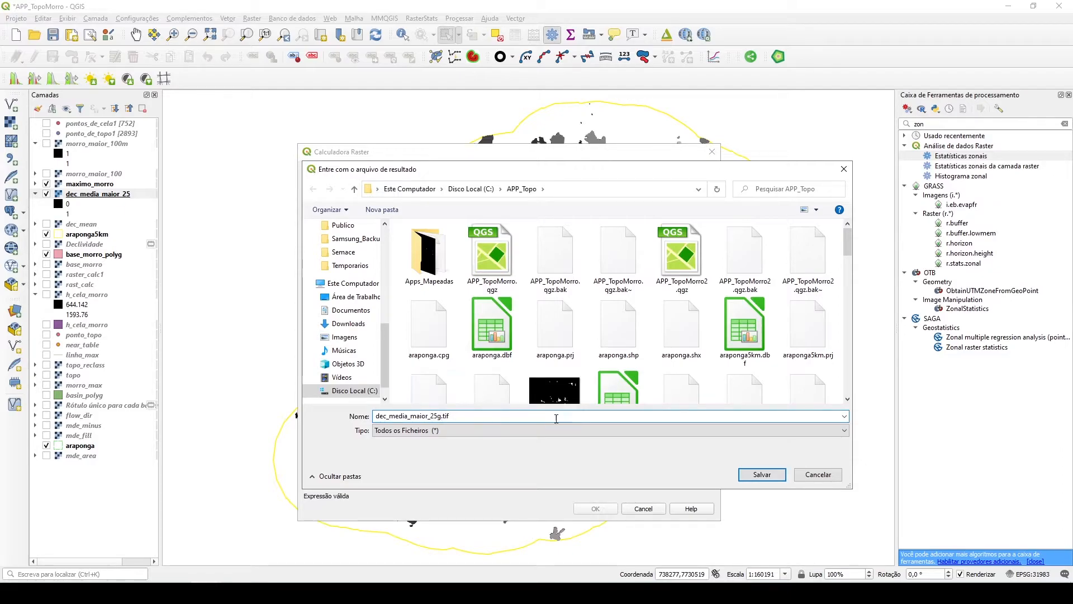
left_click(758, 475)
left_click(596, 508)
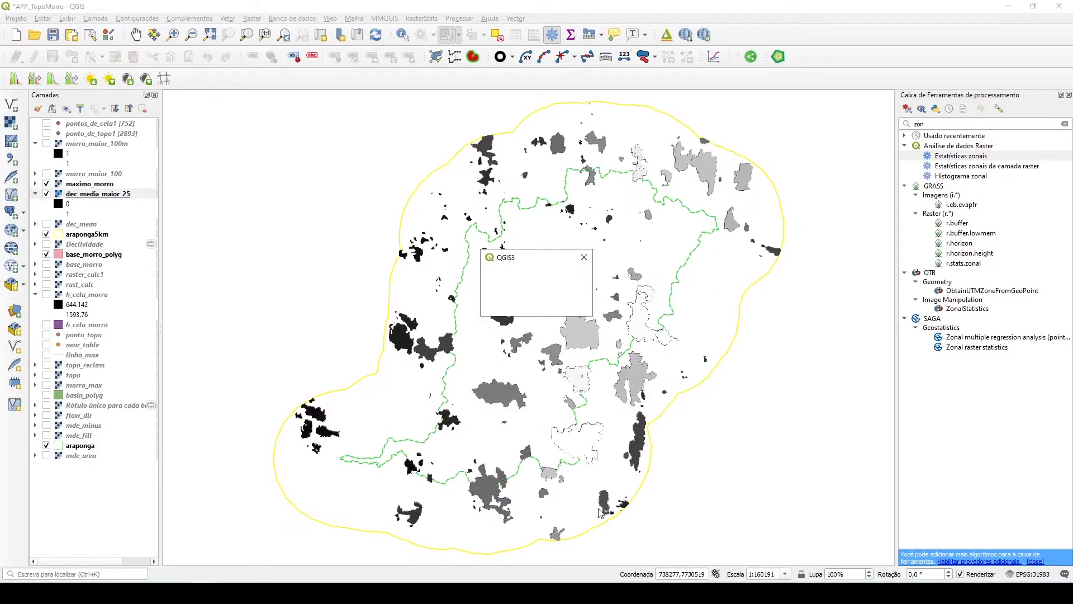
- Move dec_media_maior_25g above morro_maior_100m, show morro_maior_100m, hide maximo_morro, dec_media_maior_25 and base_morro_polyg, and collapse dec_media_maior_25's legend
left_click_drag(86, 196, 104, 145)
left_click(47, 215)
left_click(46, 224)
left_click(35, 224)
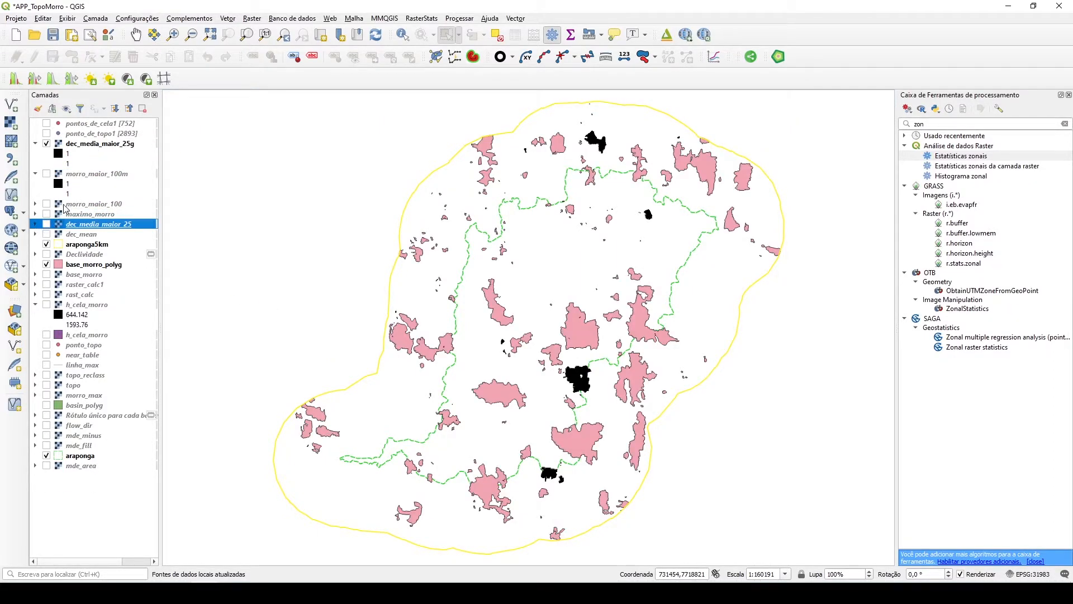
left_click(47, 175)
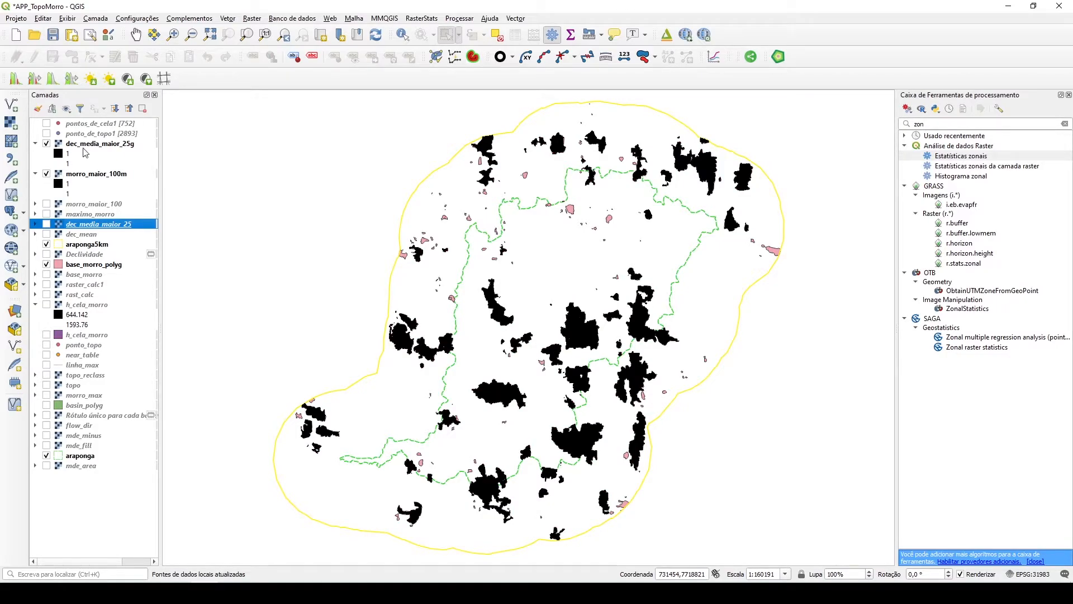
left_click(47, 264)
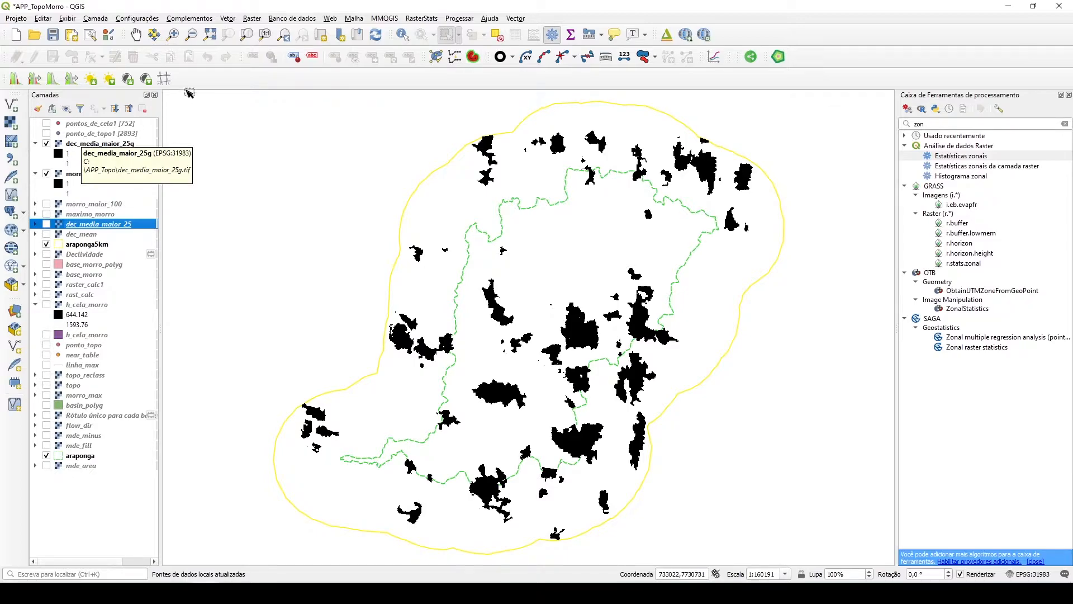
- Build the raster calculator expression "dec_media_maior_25g@1" * "morro_maior_100m@1" to combine the slope and height criteria
left_click(252, 18)
left_click(280, 29)
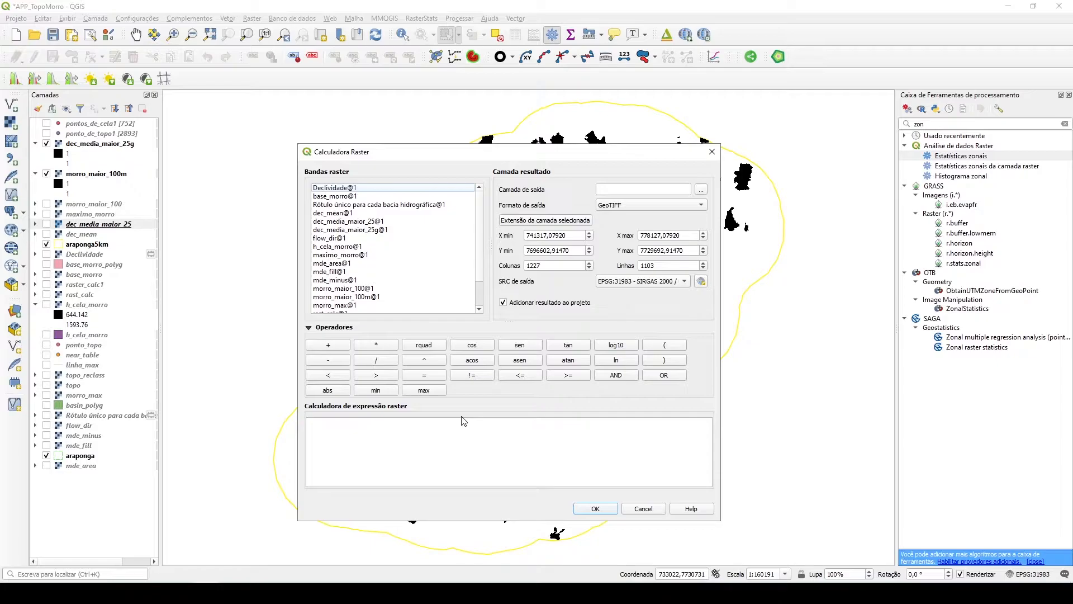
left_click(354, 230)
double_click(353, 230)
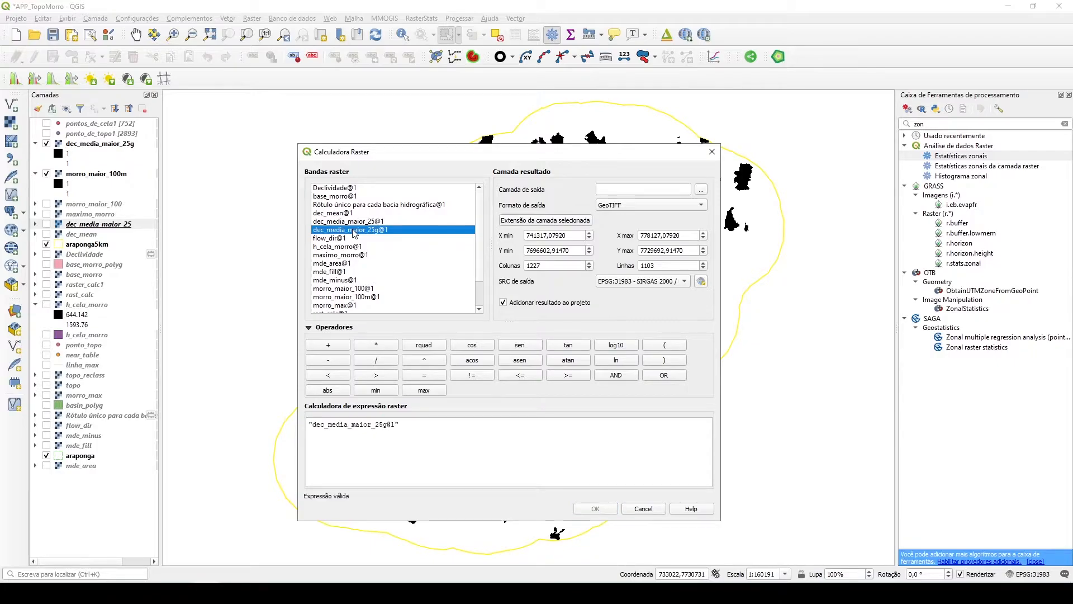
left_click(375, 346)
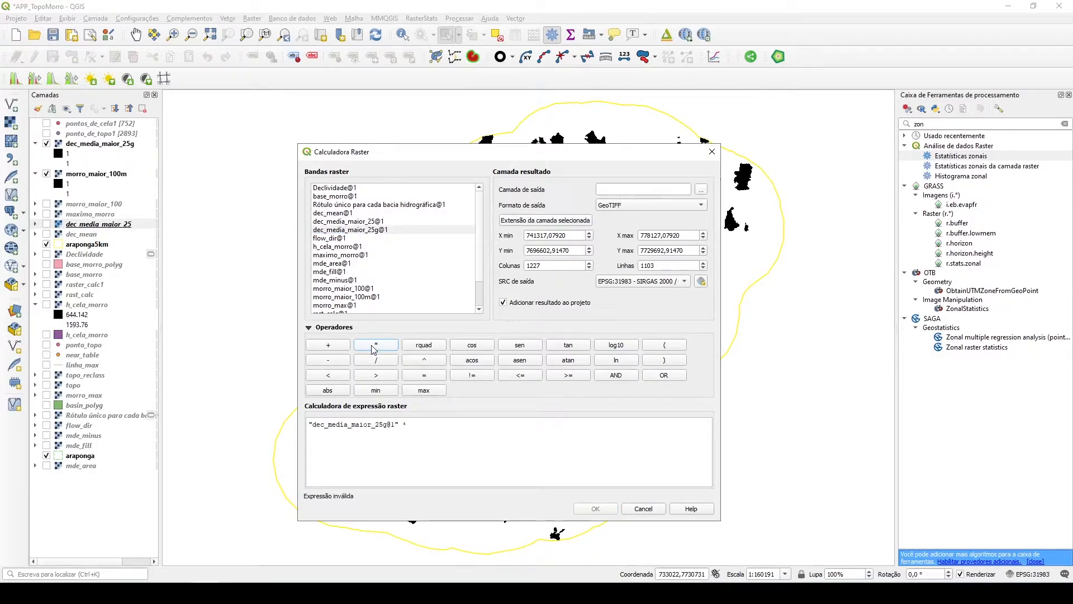
double_click(354, 298)
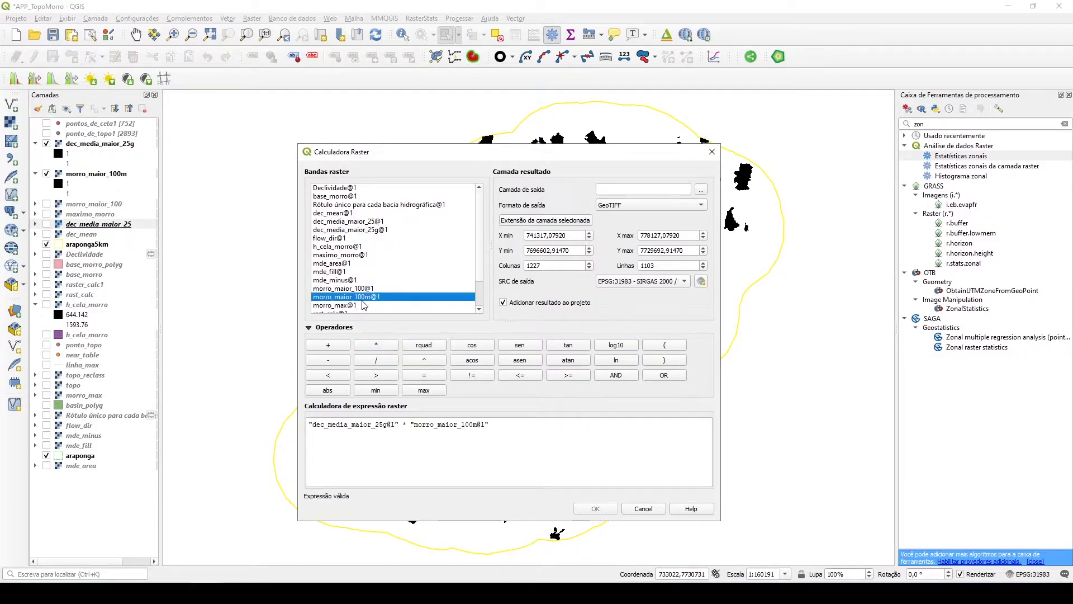
- Save the calculator output as times_morro in the APP_Topo folder and run the calculation
left_click(701, 190)
type("times_morro")
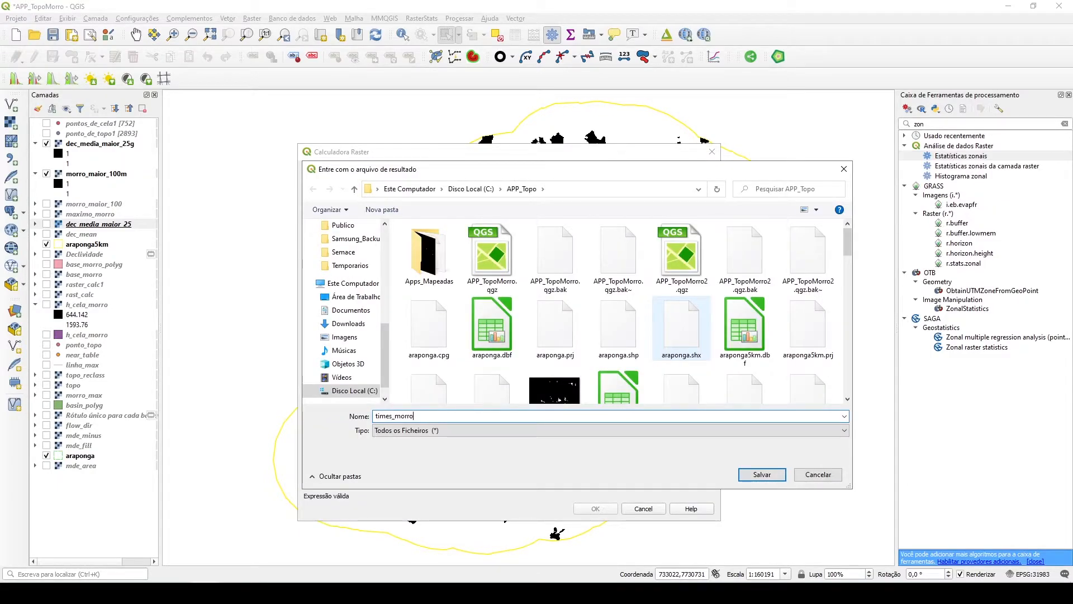
left_click(763, 475)
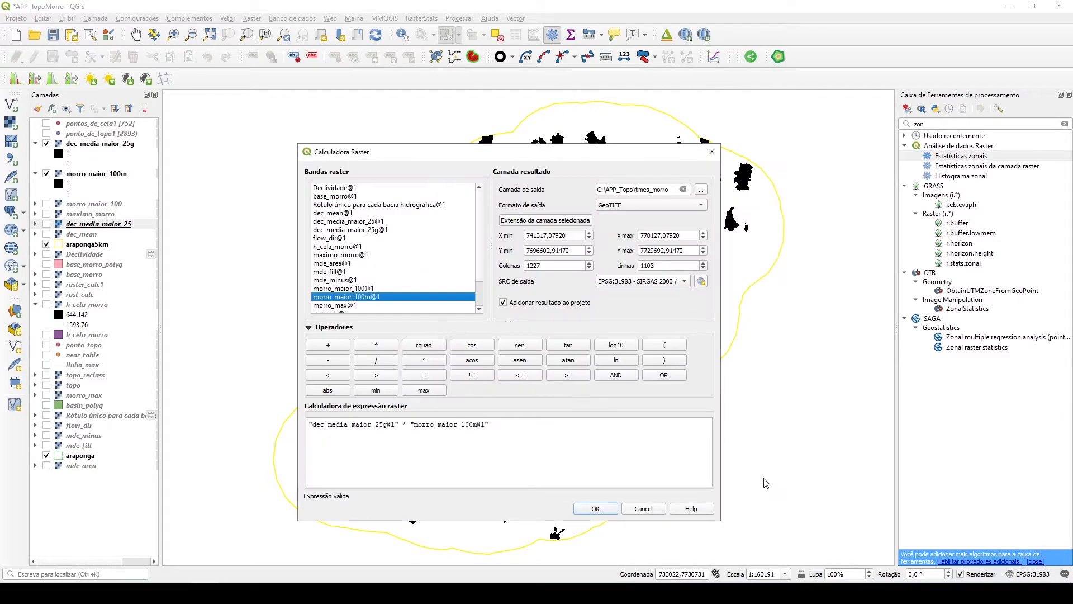
left_click(590, 512)
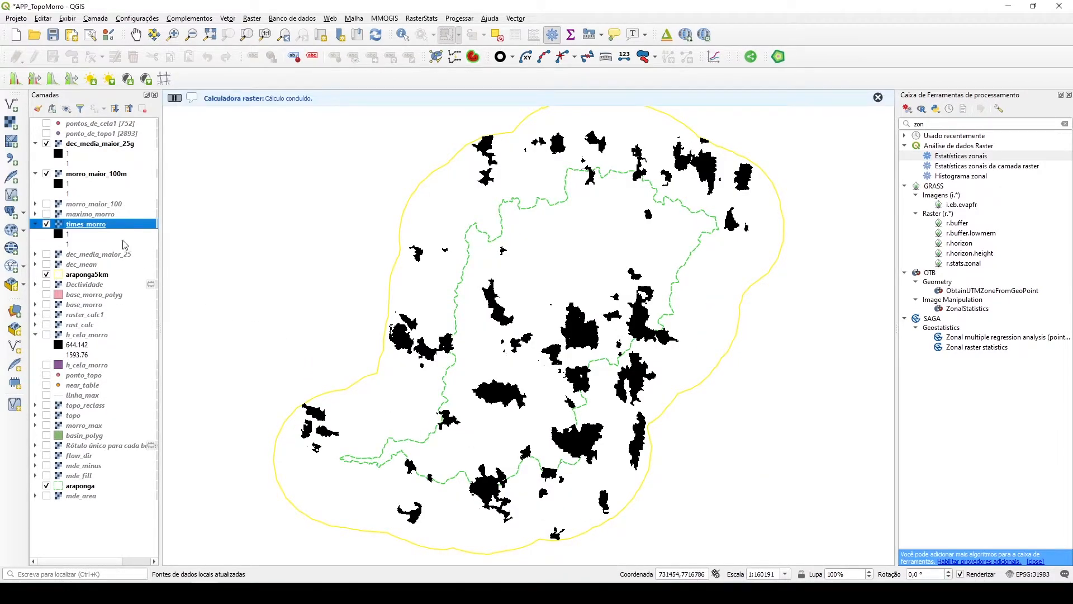
- Move times_morro above dec_media_maior_25g, and hide the dec_media_maior_25g and morro_maior_100m layers
left_click_drag(102, 225, 110, 145)
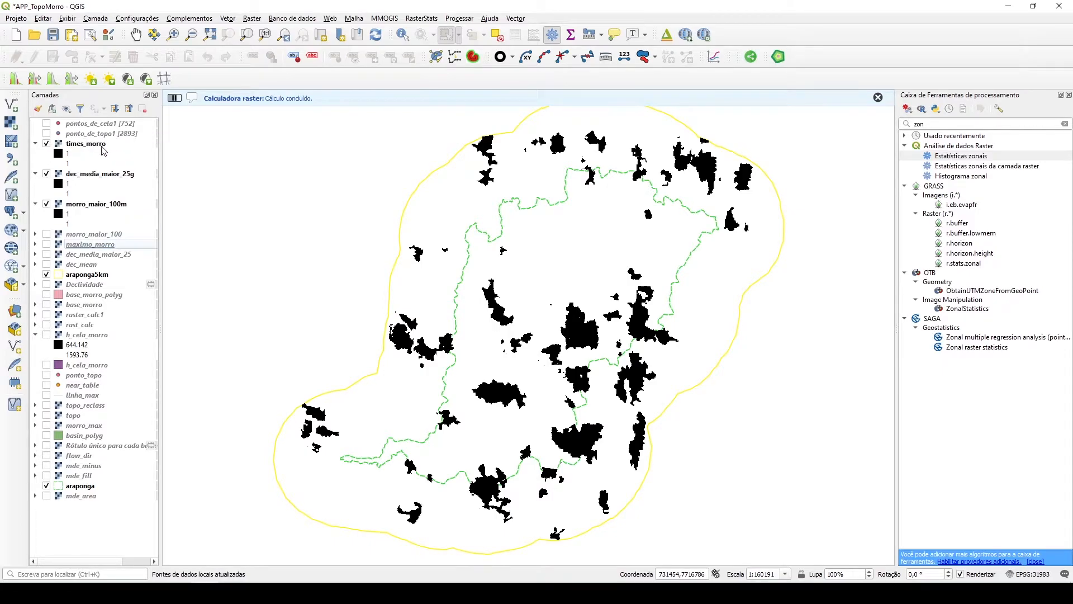
left_click(47, 174)
left_click(47, 204)
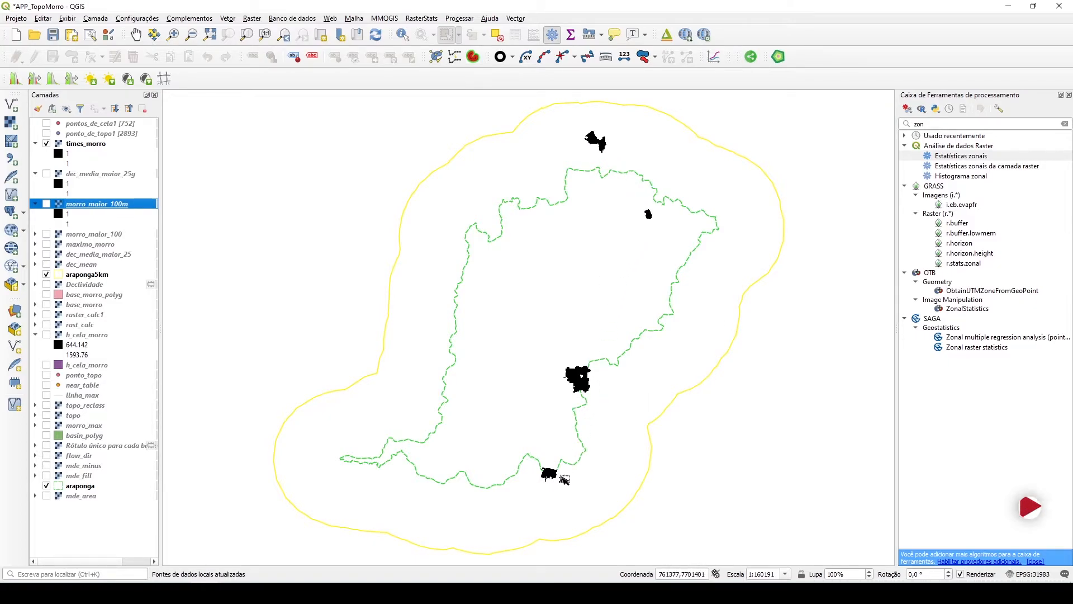
- Build the raster calculator expression "mde_area@1" - "h_cela_morro@1" to subtract the hill cell heights from the elevation model
left_click(85, 144)
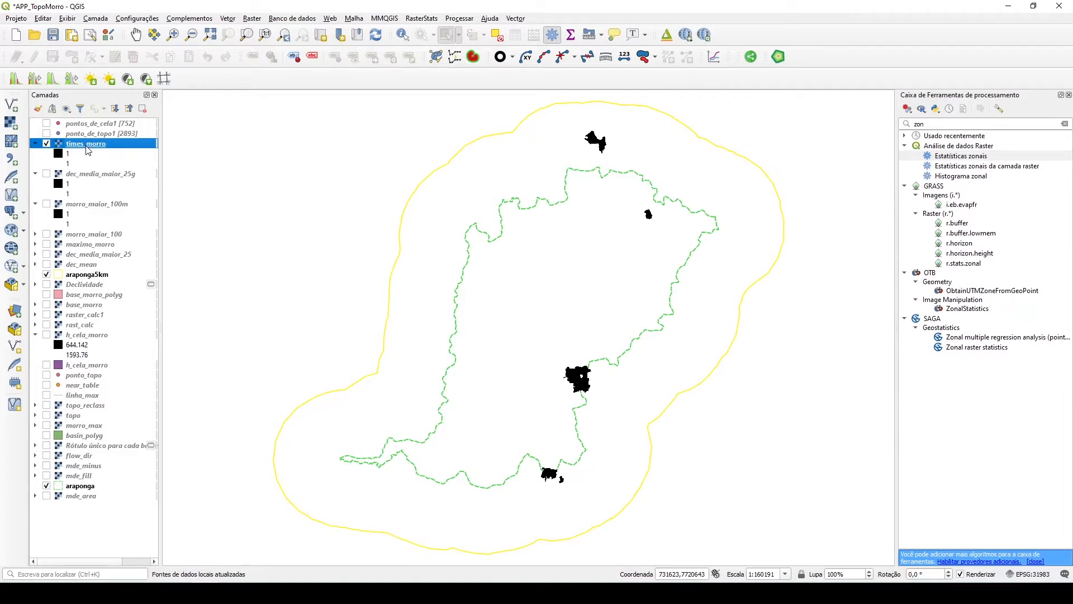
left_click(258, 18)
left_click(265, 29)
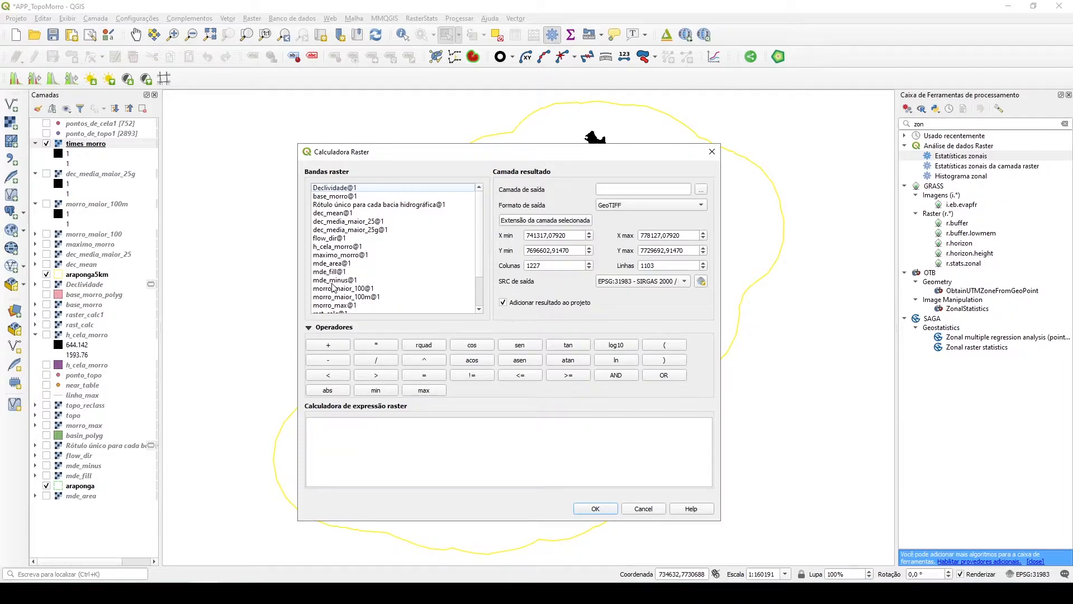
double_click(330, 263)
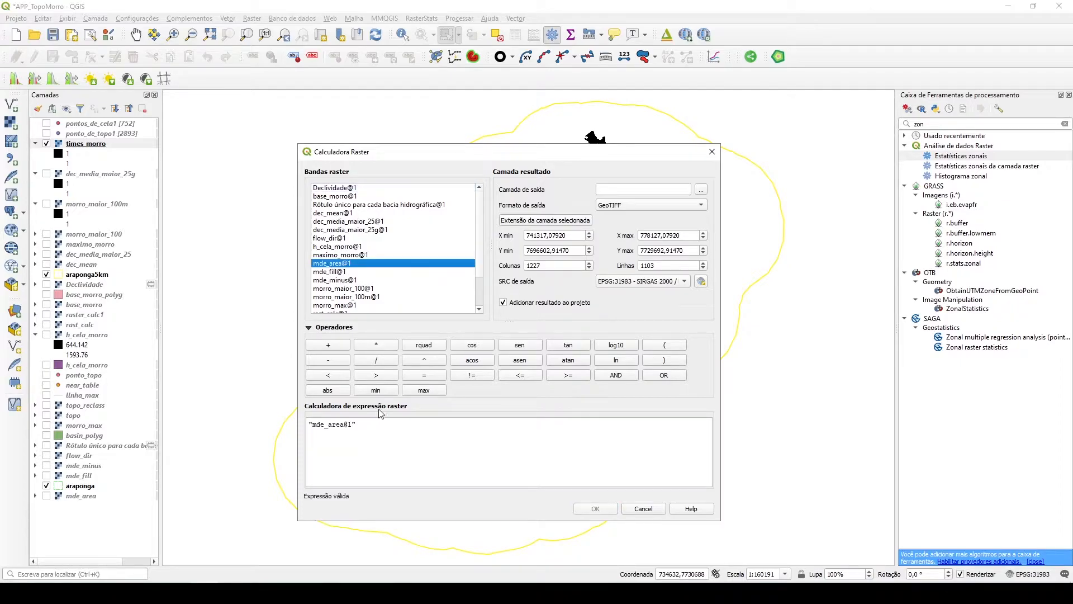
left_click(329, 360)
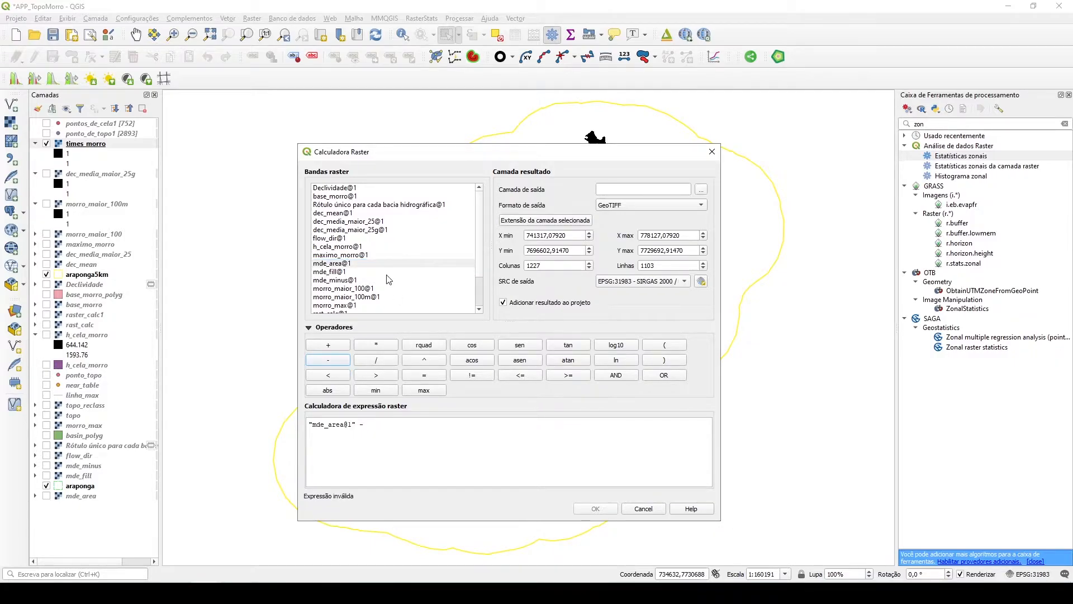
left_click(342, 247)
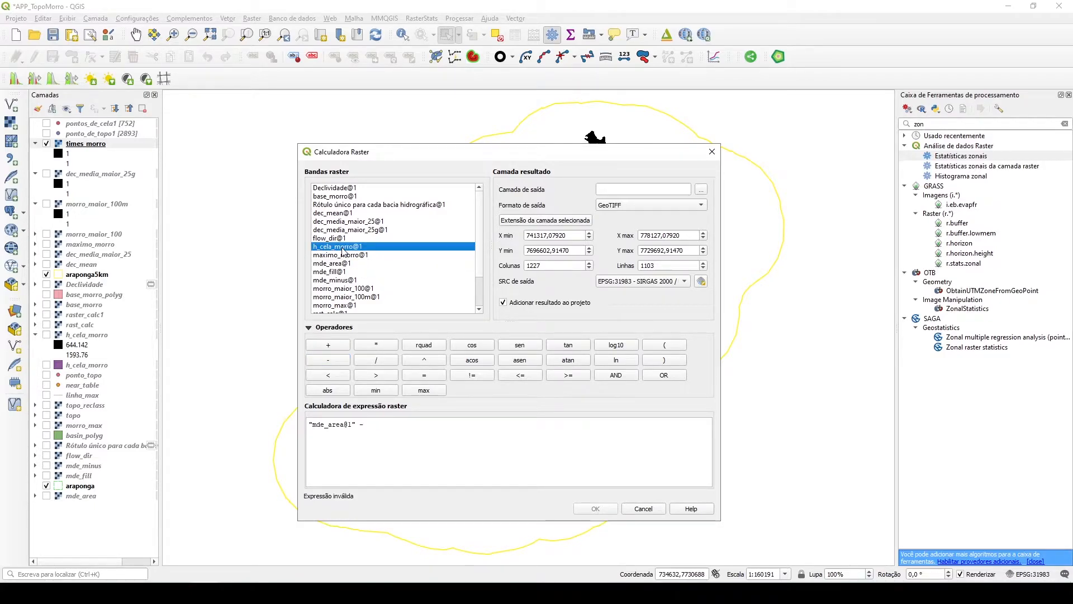
double_click(343, 250)
- Save the calculator output as mde_min in the APP_Topo folder and run the calculation
left_click(701, 189)
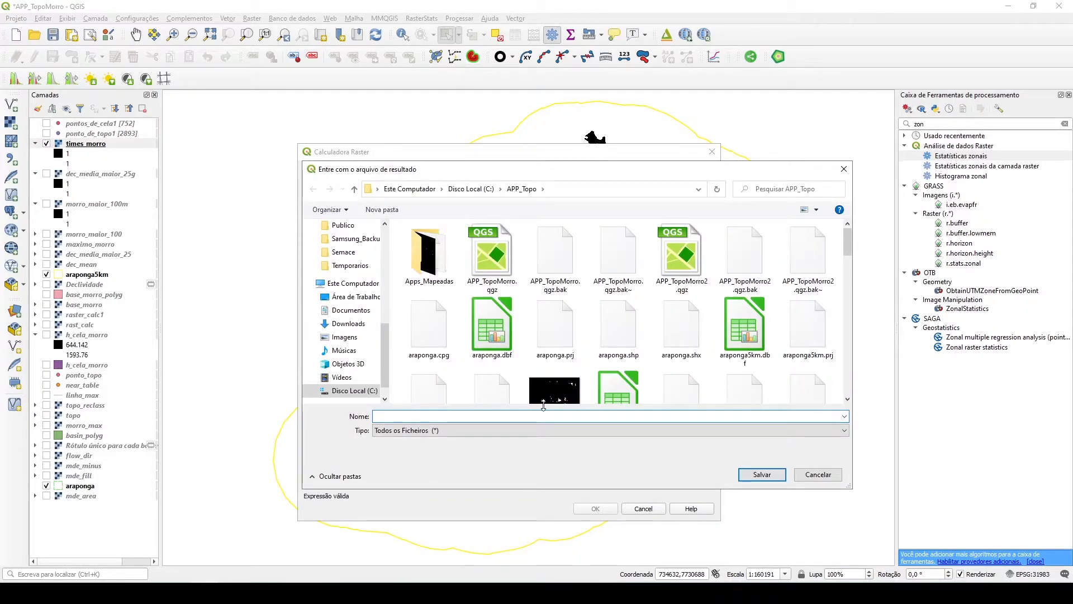
type("mde_min")
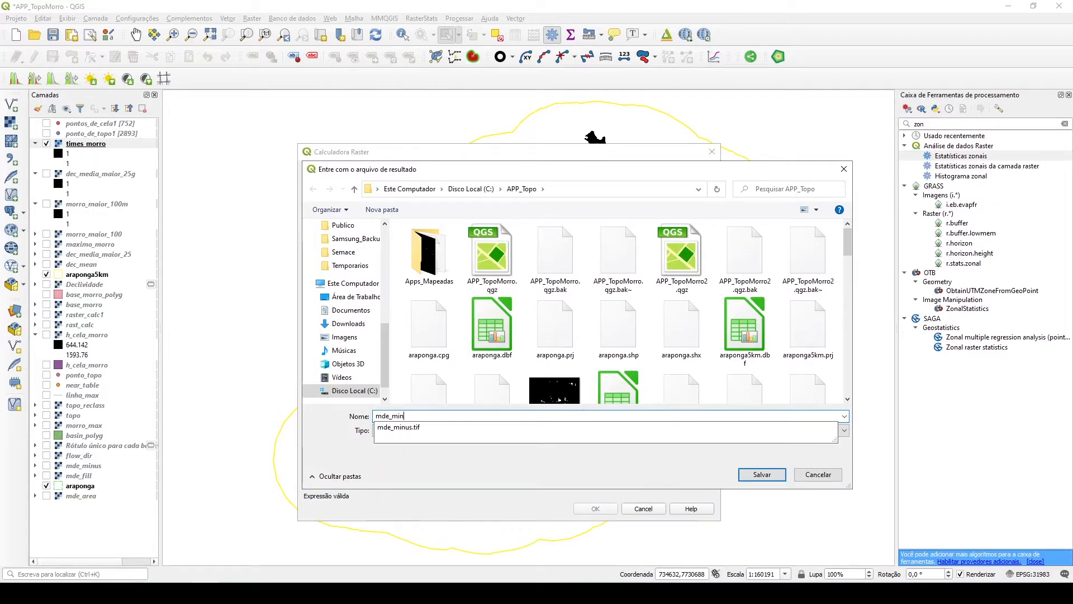
key("Return")
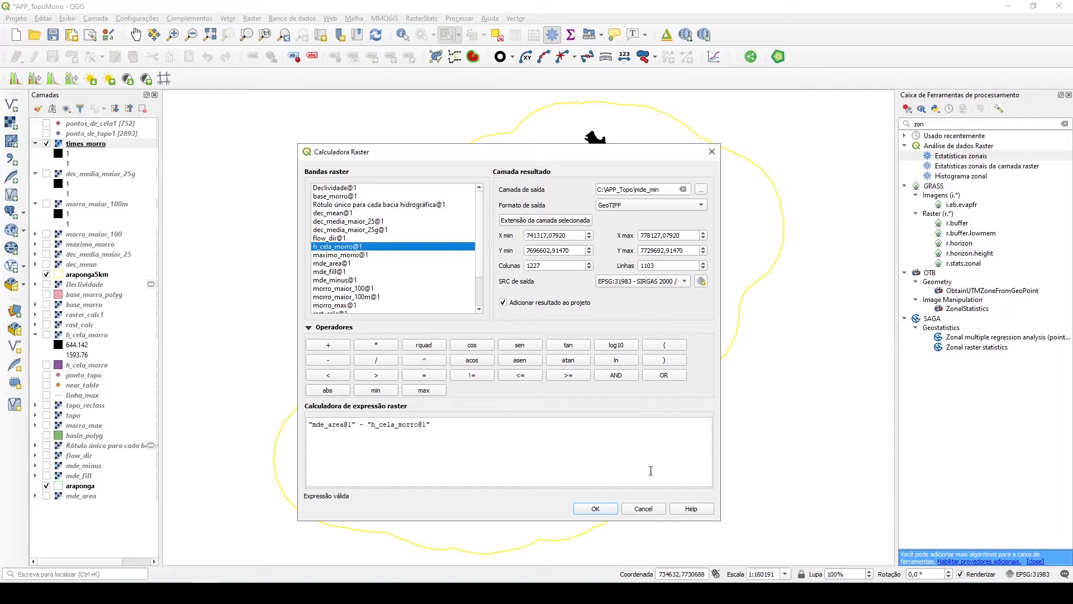
left_click(594, 509)
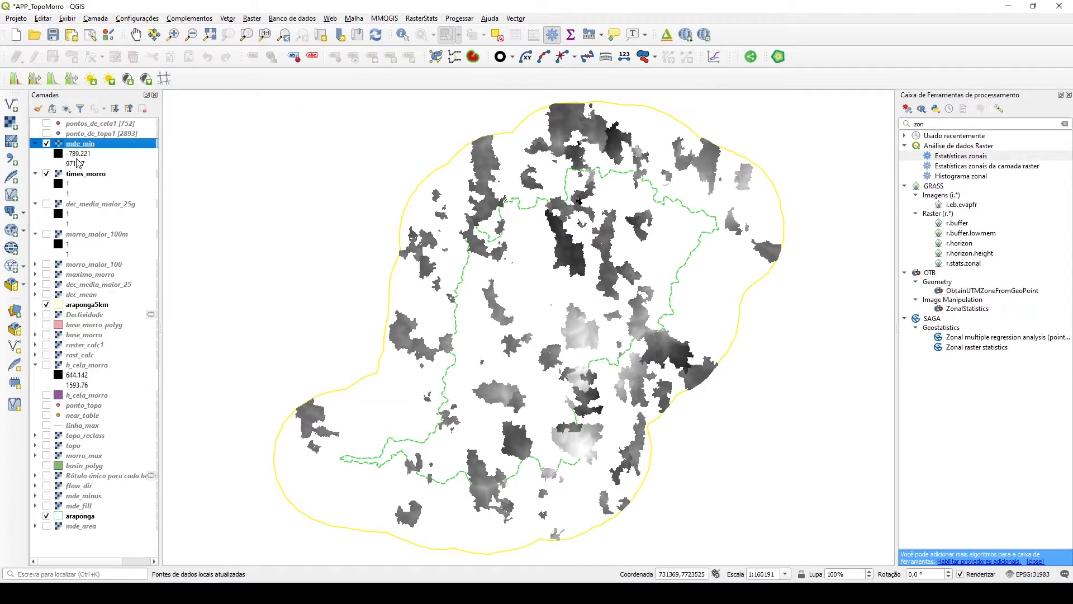
- Move the base_morro_polyg layer above mde_min and show it on the map
left_click(91, 326)
left_click_drag(94, 331, 56, 149)
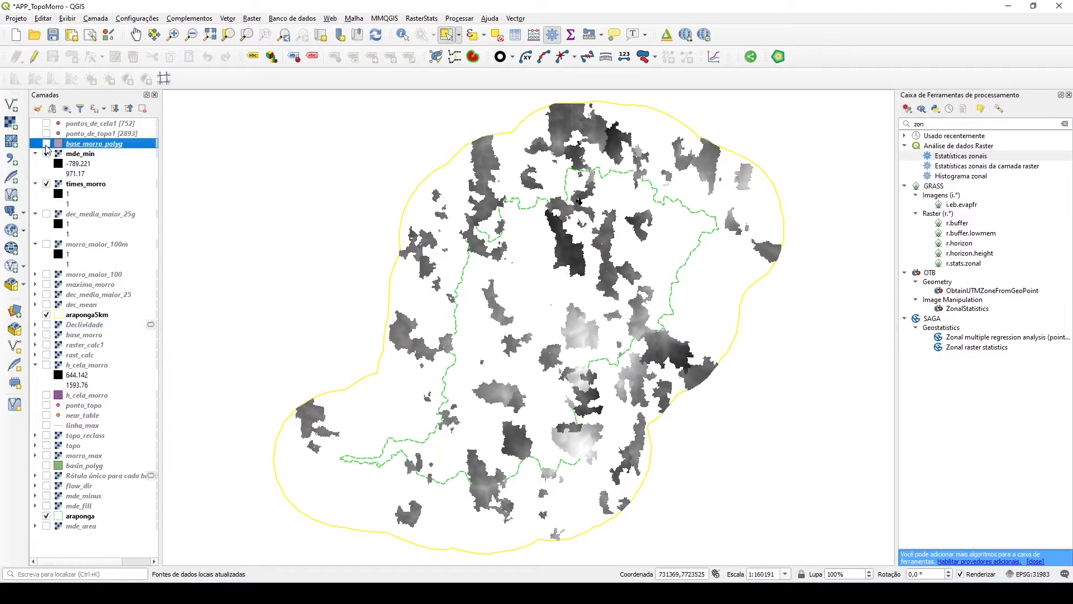
left_click(46, 144)
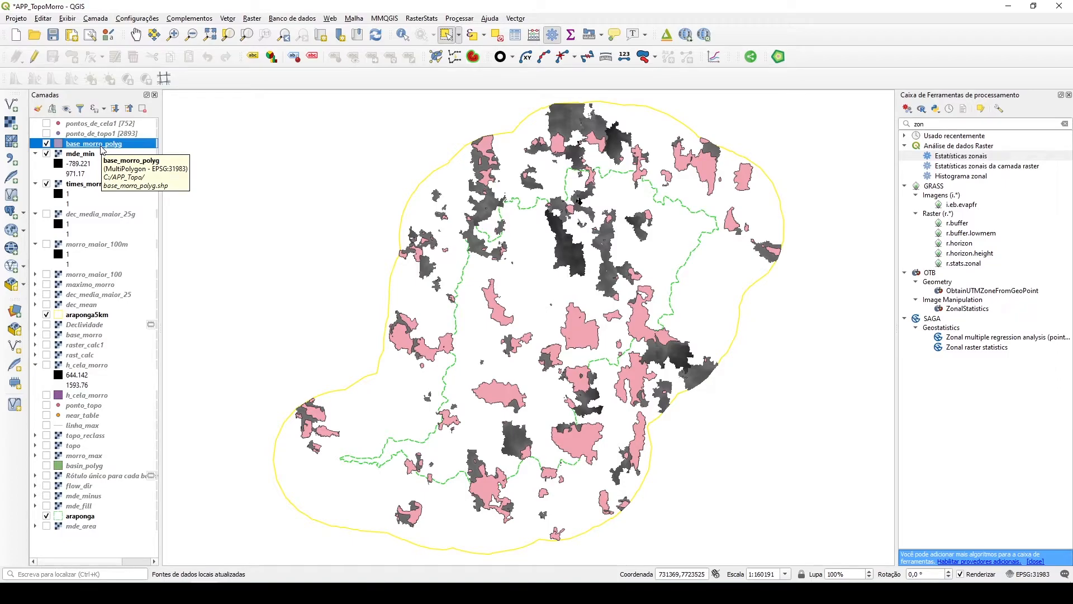
- Set up the Estatísticas zonais algorithm with mde_area as the raster layer and base_morro_polyg as the zones
double_click(947, 161)
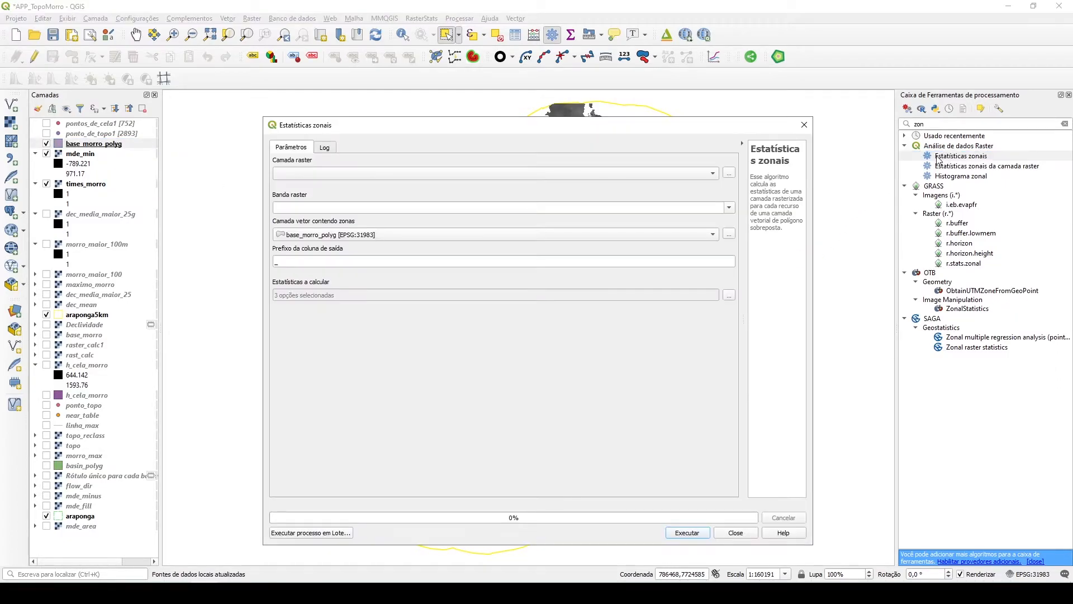
left_click(306, 175)
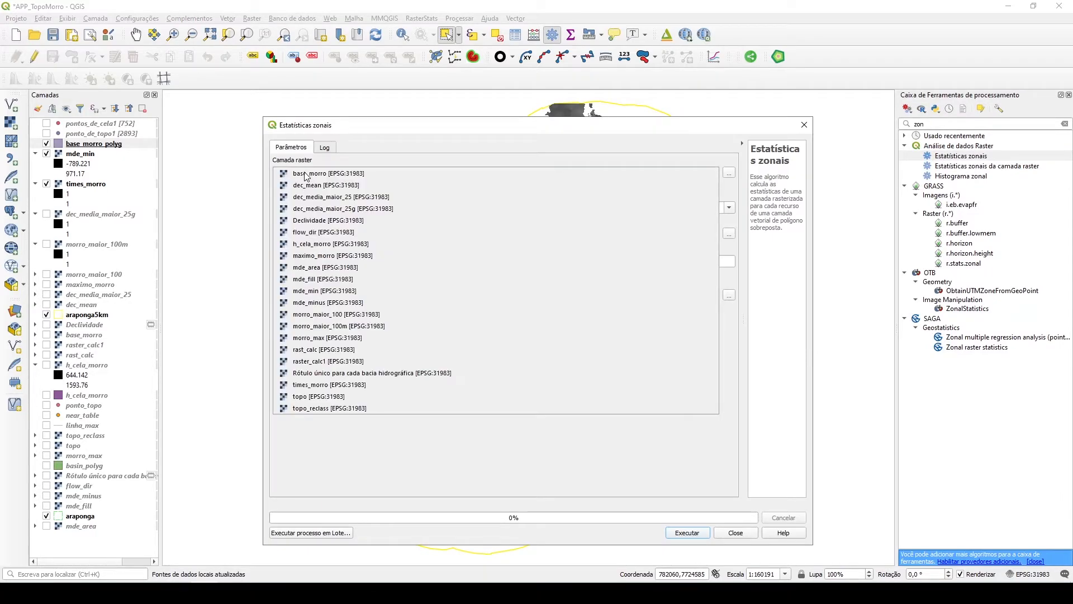
left_click(314, 267)
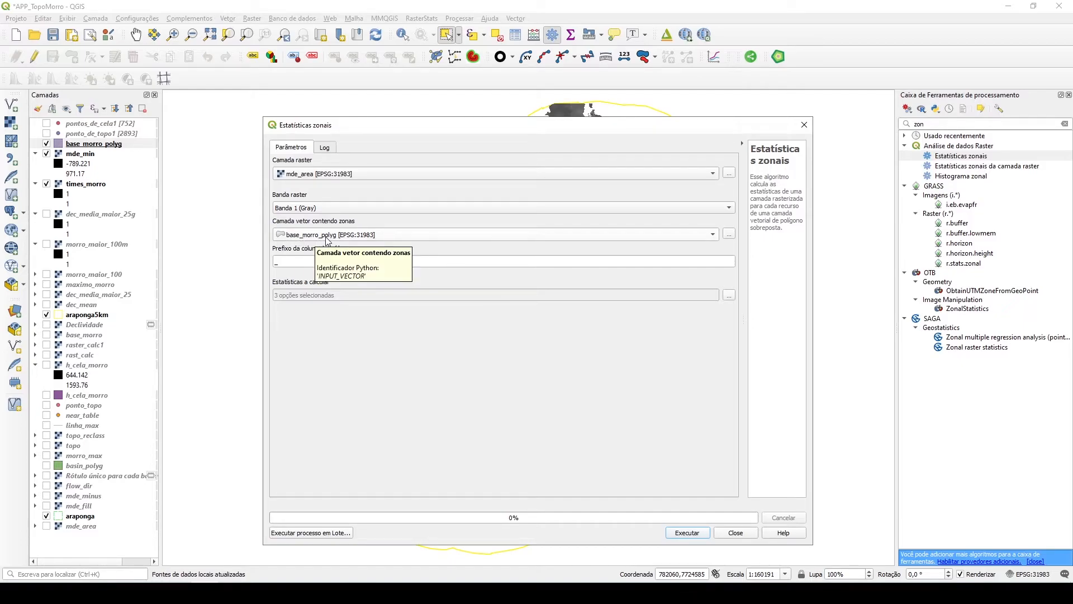
- Choose Intervalo as the only statistic to calculate, run the zonal statistics and close the tool
left_click(729, 295)
left_click(442, 356)
left_click(442, 365)
left_click(442, 373)
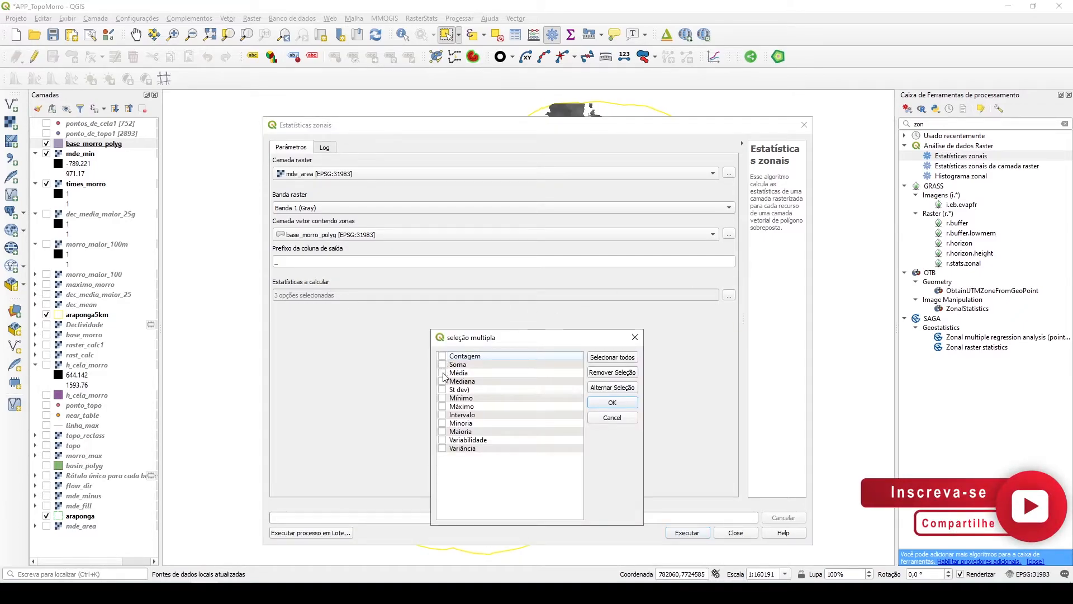
left_click(444, 415)
left_click(442, 415)
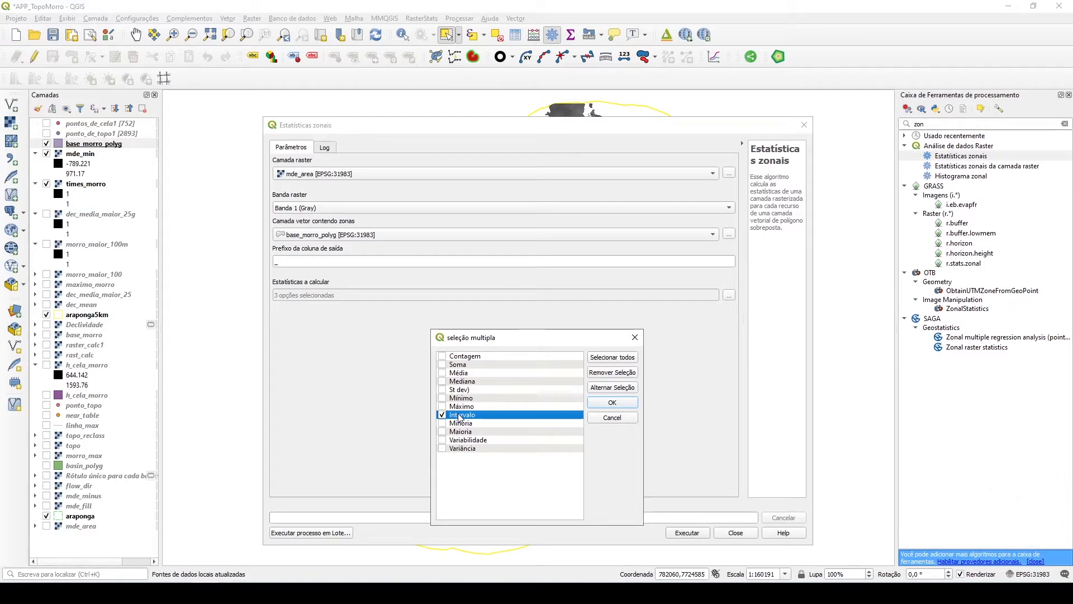
left_click(613, 404)
left_click(691, 535)
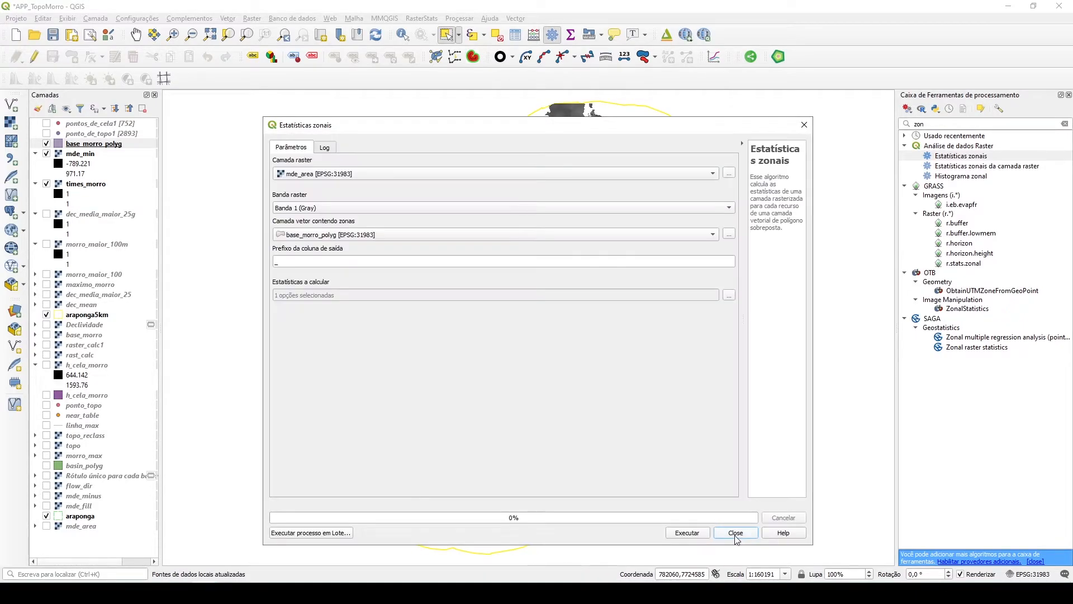
left_click(736, 532)
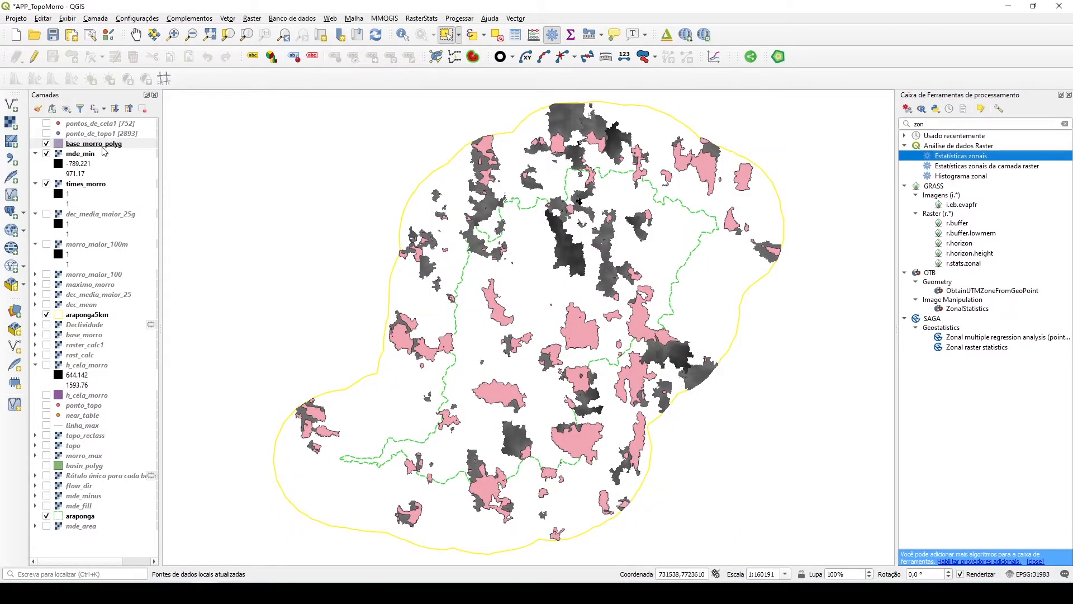
- Check the _range column in base_morro_polyg's attribute table, then close the table
right_click(105, 145)
left_click(146, 271)
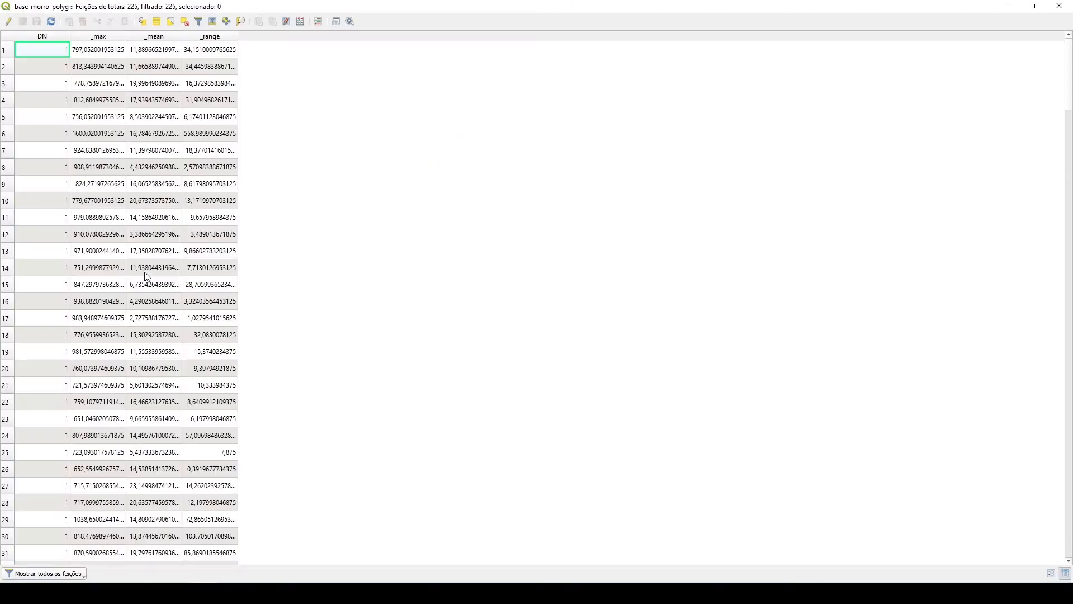
left_click(1059, 6)
- Set up rasterizing base_morro_polyg with _range as the burn-in field, georeferenced units, and 30 for both horizontal and vertical resolution
left_click(252, 18)
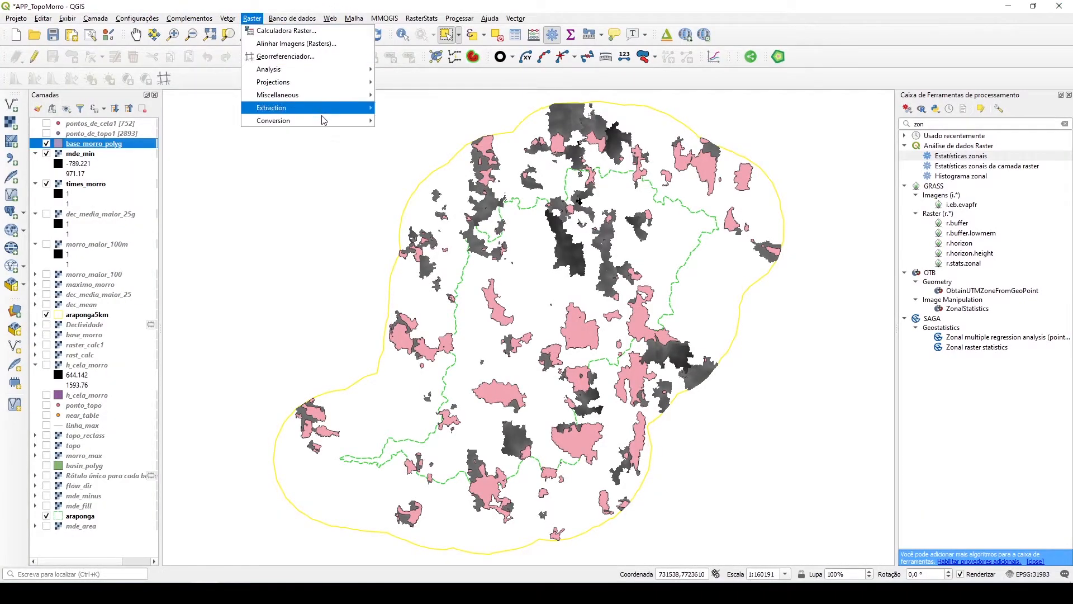
mouse_move(364, 127)
left_click(412, 148)
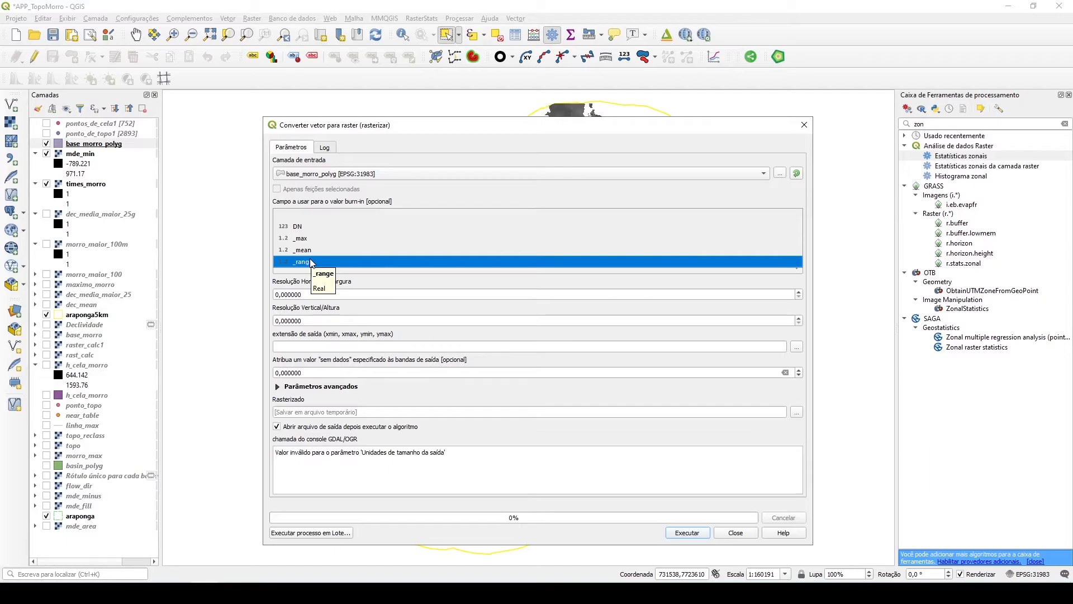
left_click(312, 264)
left_click(302, 269)
left_click(302, 280)
key("Tab")
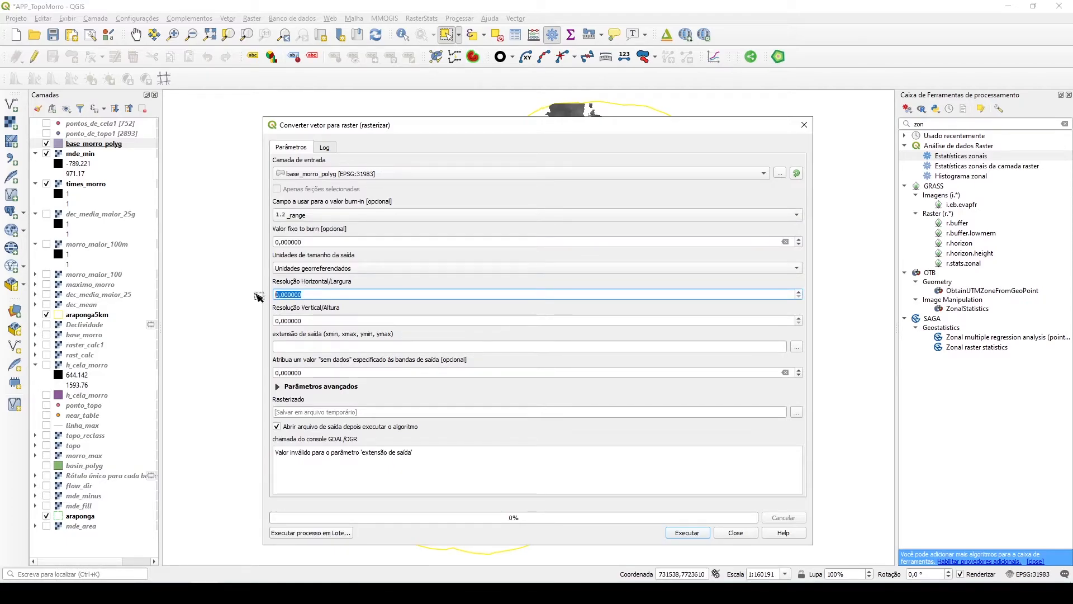
type("30")
key("Tab")
type("30")
key("Tab")
- Set the rasterize output extent to that of the base_morro_polyg layer
left_click(796, 347)
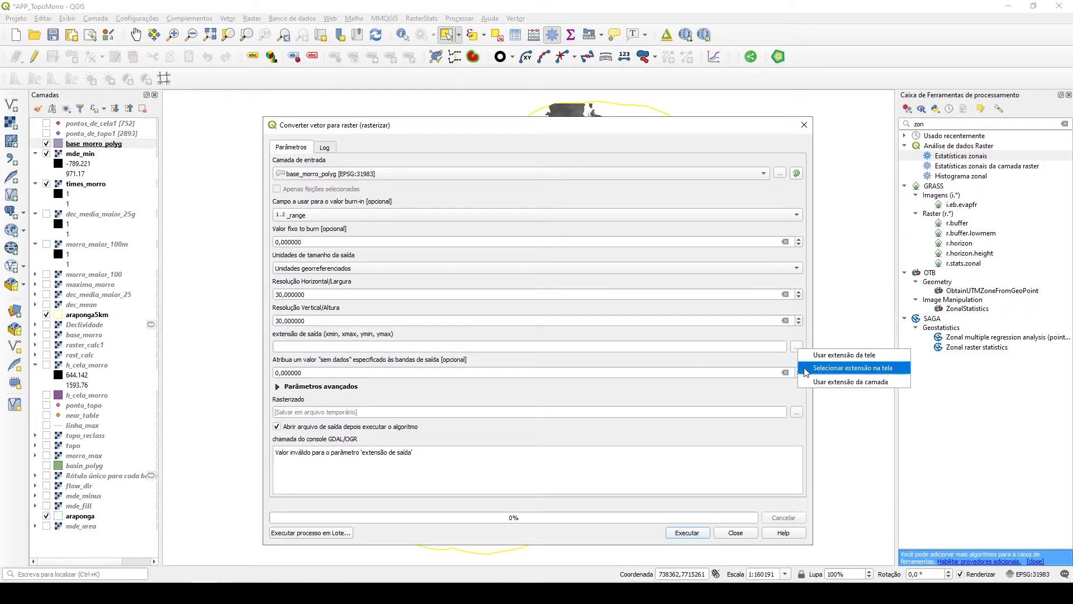
left_click(809, 384)
left_click(585, 339)
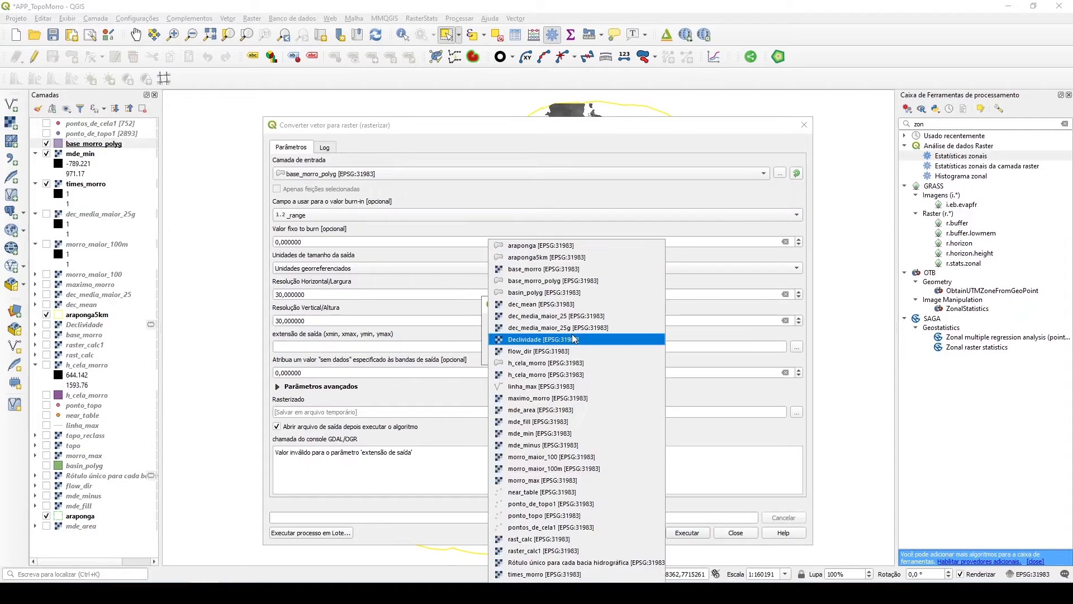
left_click(546, 281)
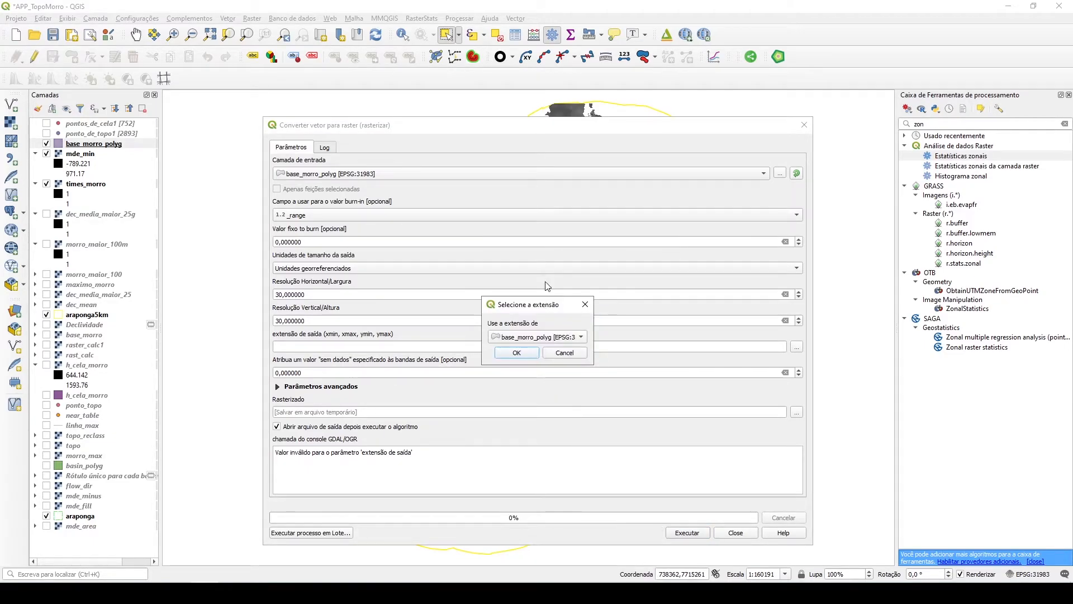
left_click(516, 354)
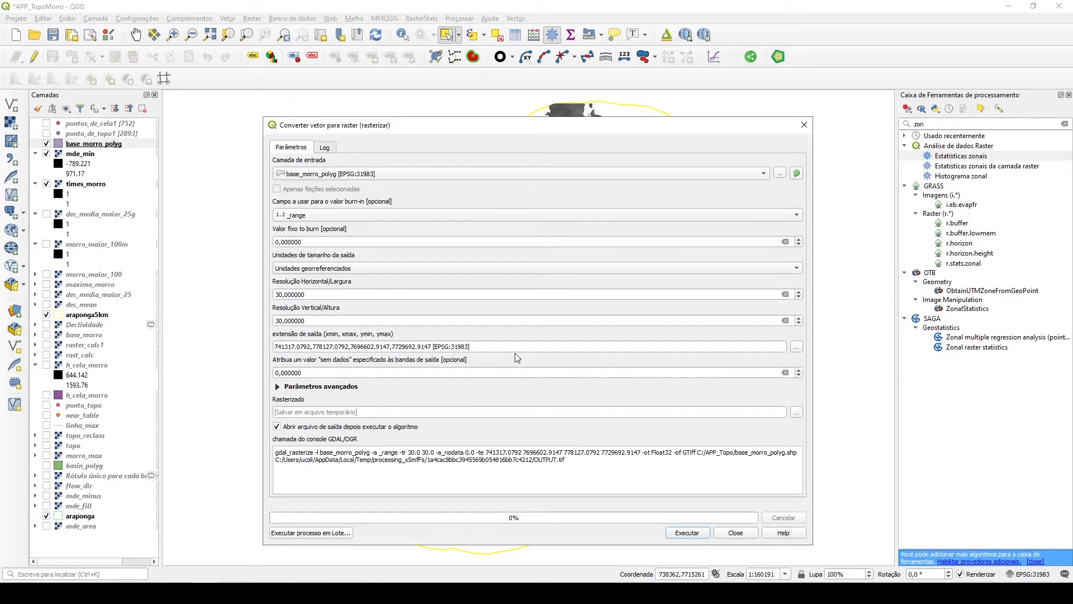
- Save the rasterized output as range_morro.tif in the APP_Topo folder, run the conversion and close the tool
left_click(797, 417)
left_click(811, 431)
type("range_morr")
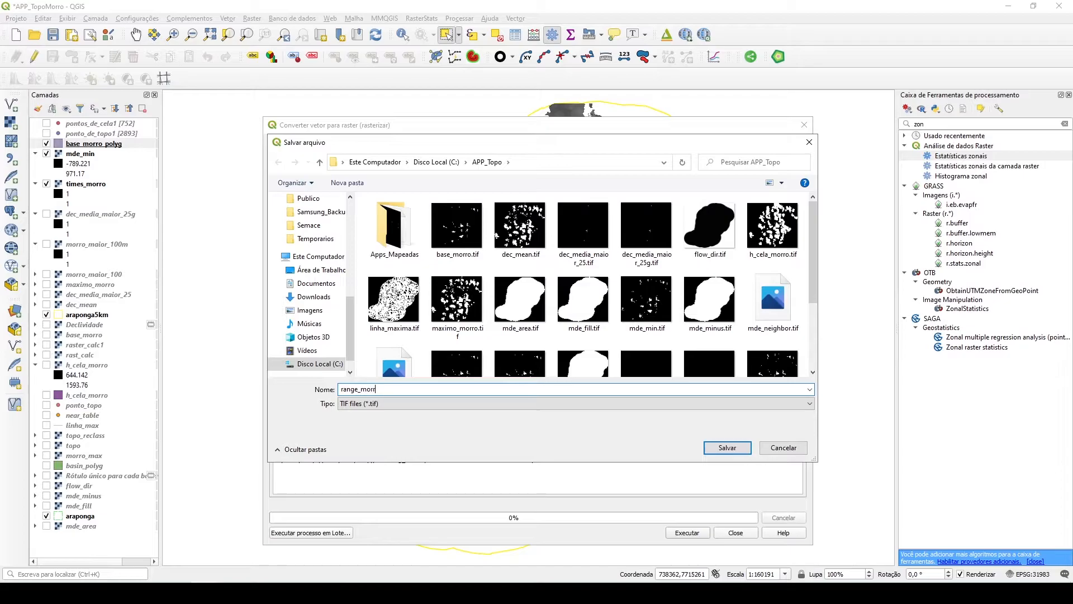
key("Return")
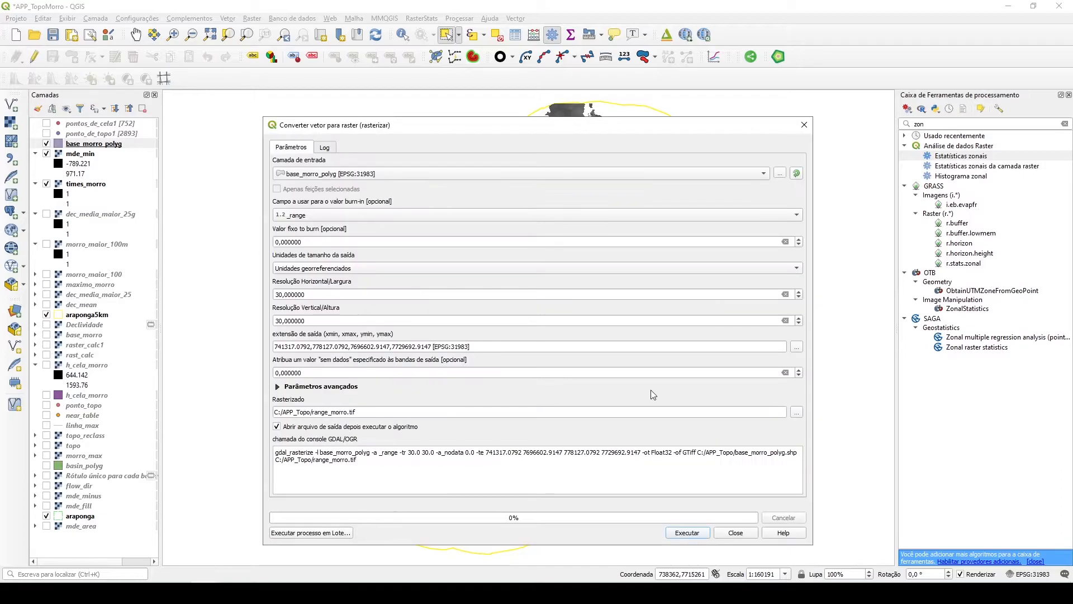
left_click(693, 536)
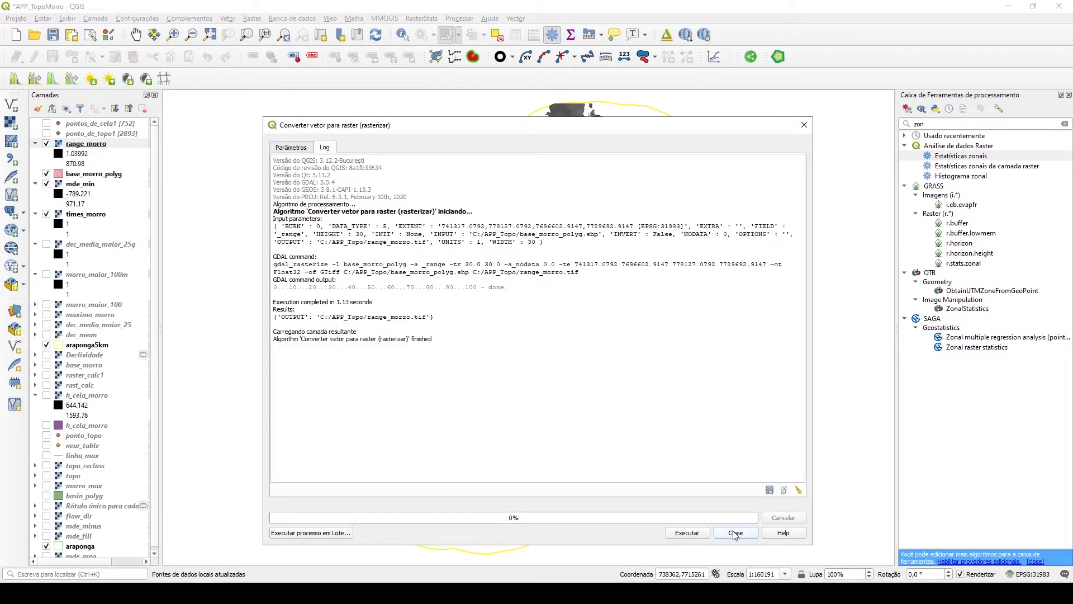
left_click(736, 533)
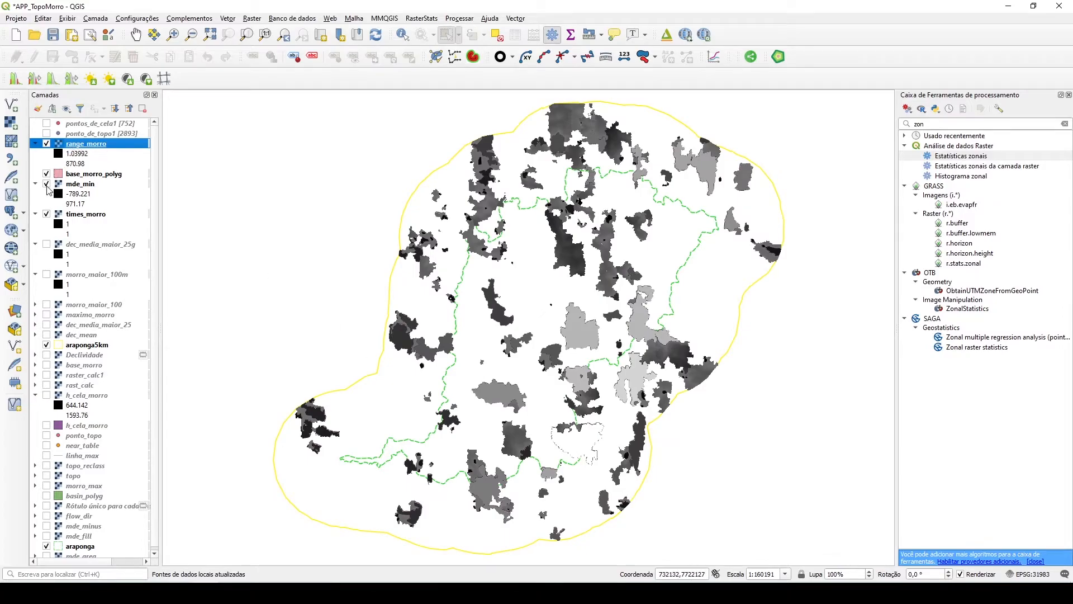
- Hide the times_morro, mde_min and base_morro_polyg layers
left_click(47, 215)
left_click(47, 184)
left_click(47, 174)
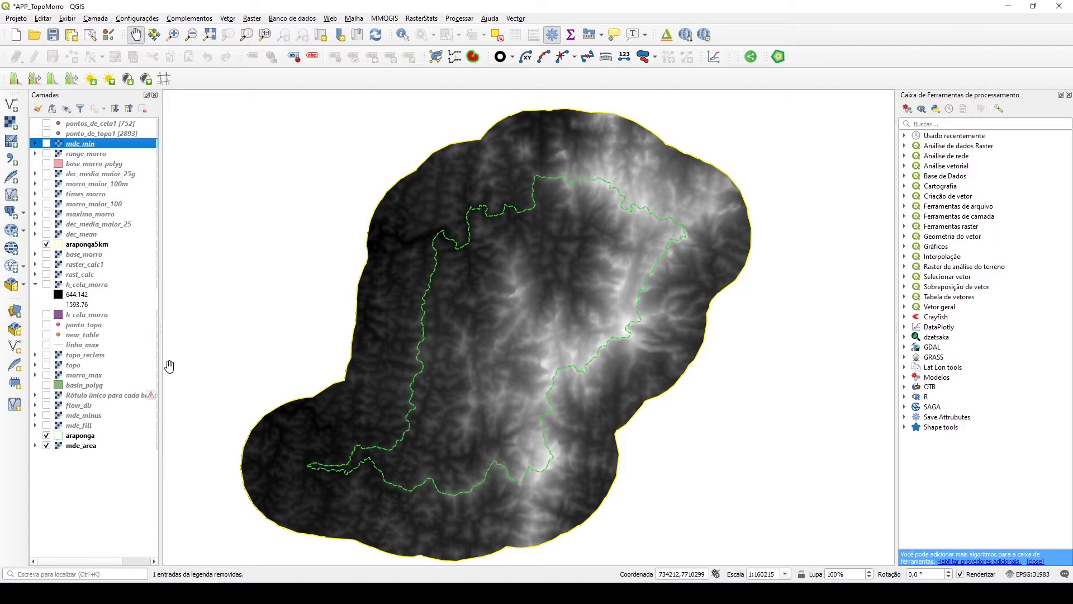
- Show the mde_min and range_morro layers and enter the raster calculation ("mde_min@1" / "range_morro@1") >= 0.667
left_click(46, 144)
left_click(47, 154)
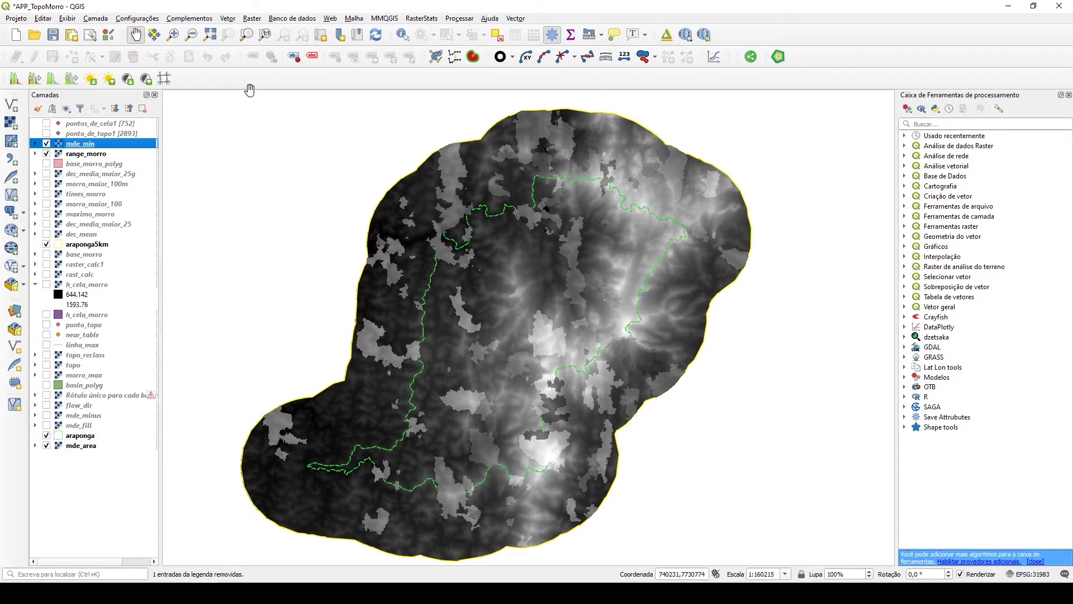
left_click(252, 18)
left_click(259, 32)
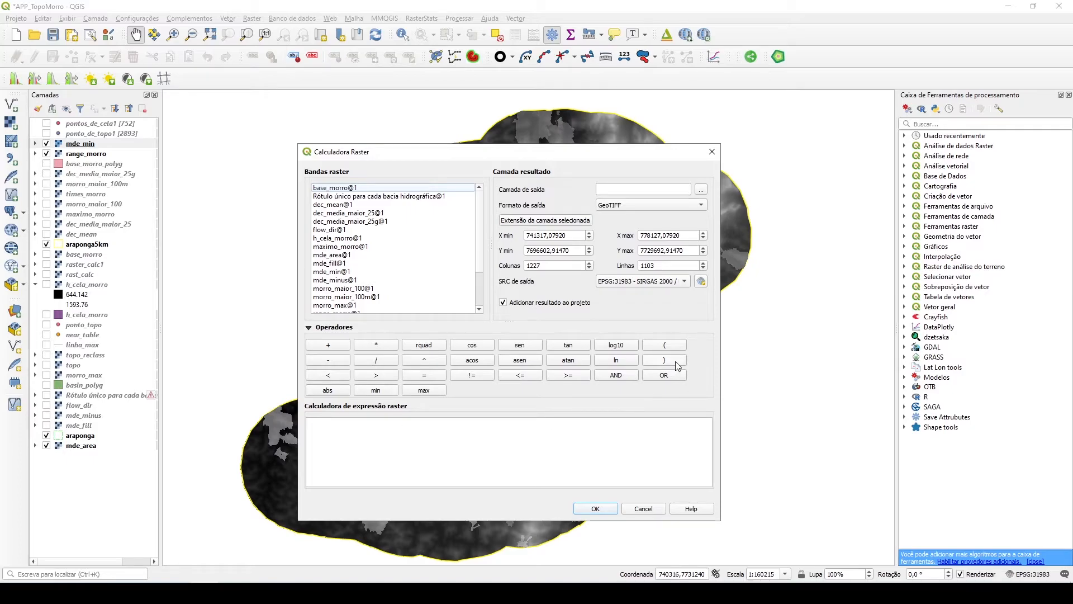
left_click(665, 346)
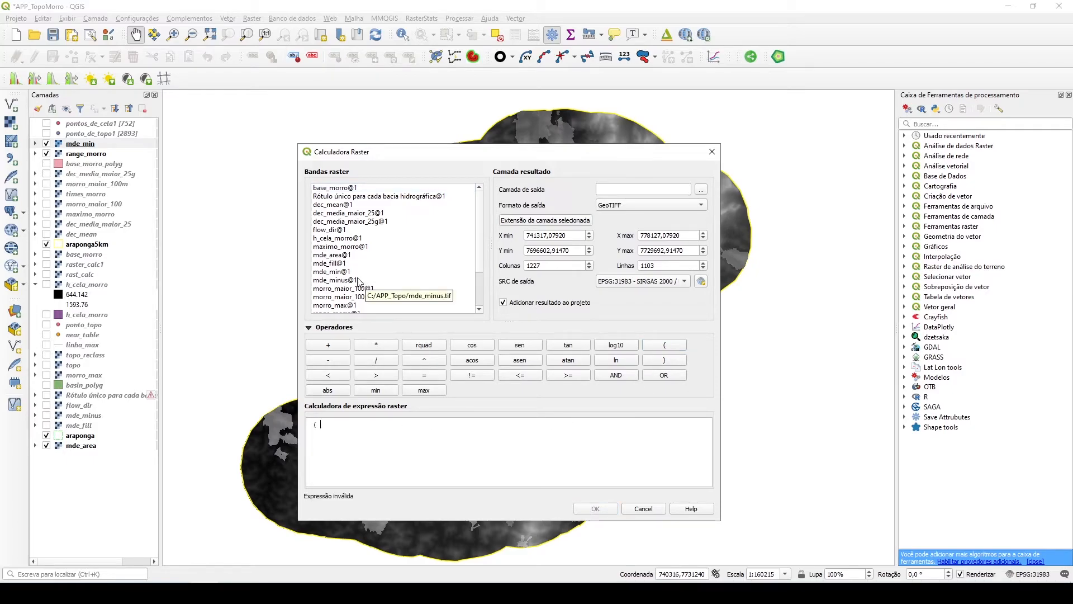
double_click(333, 271)
left_click(376, 359)
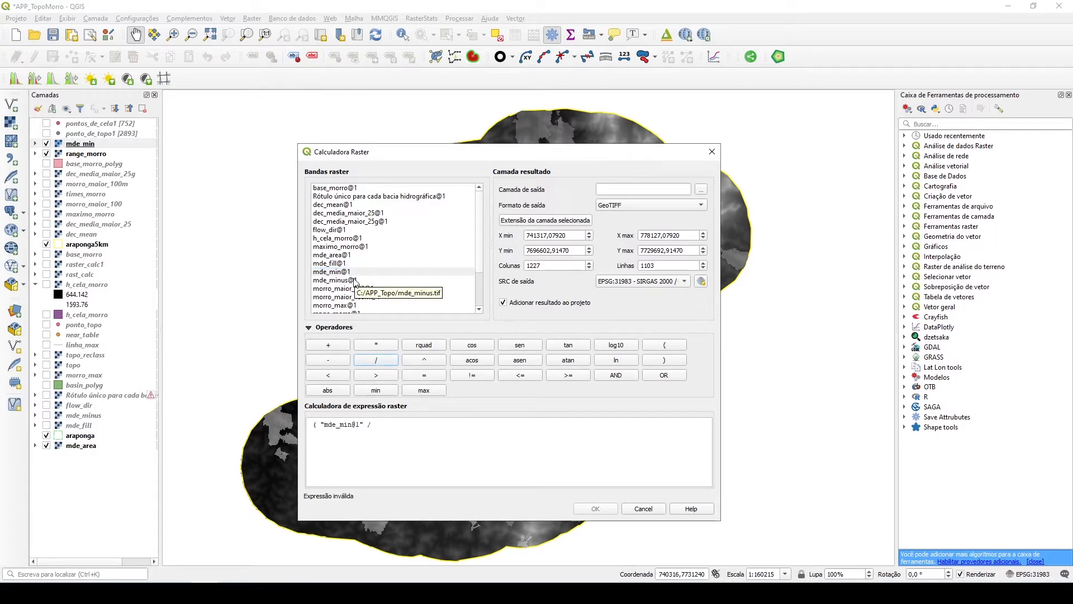
scroll(355, 281, "down", 2)
double_click(336, 264)
left_click(664, 359)
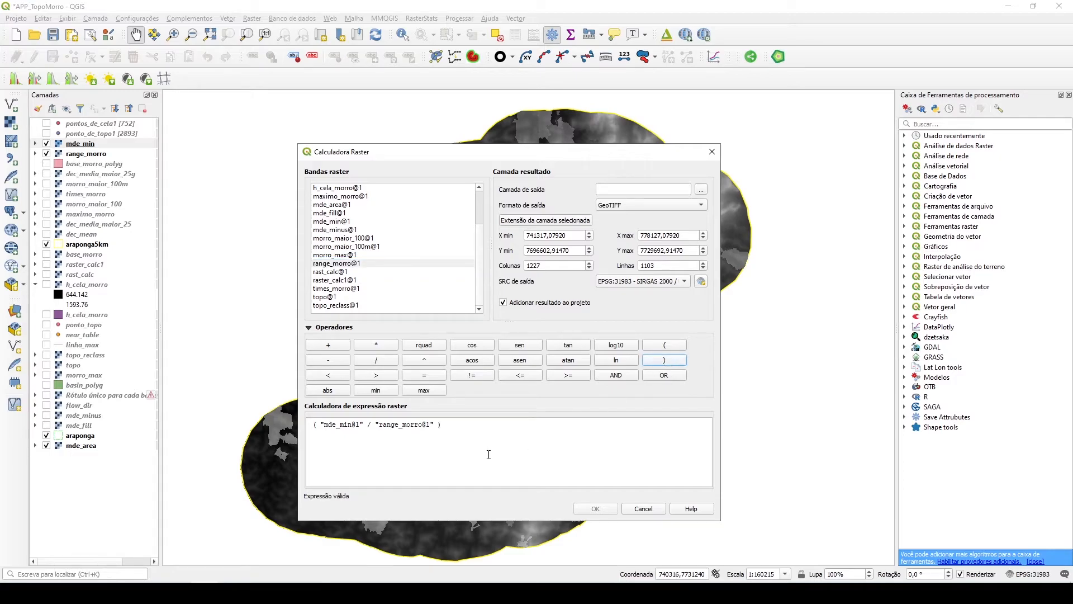
left_click(459, 432)
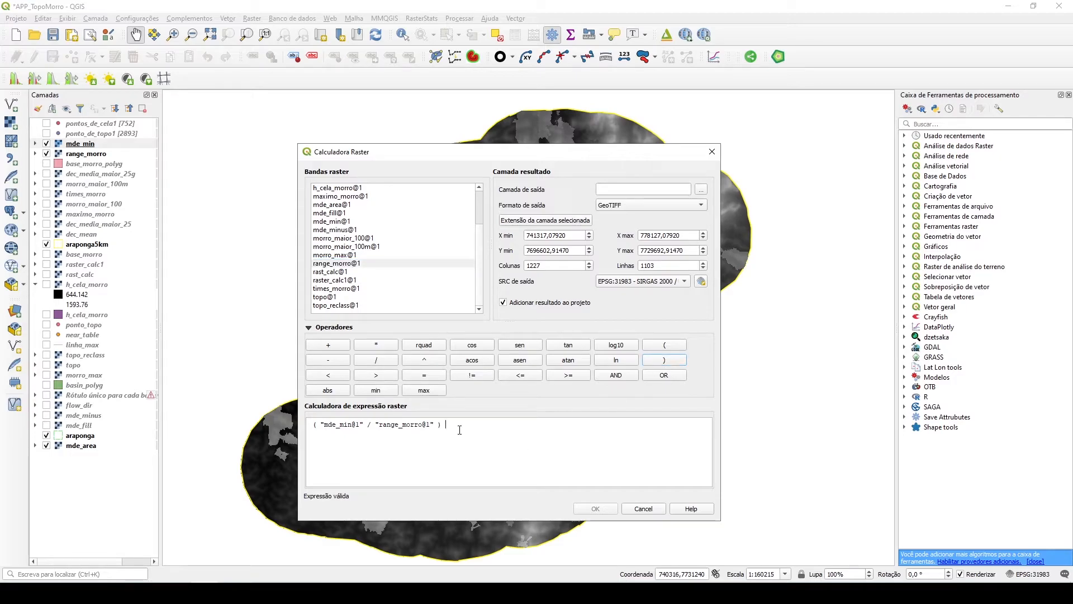
left_click(565, 375)
type("0.667")
- Run the calculation with output terco_superior in the APP_Topo folder, and hide the mde_min and range_morro layers
left_click(702, 190)
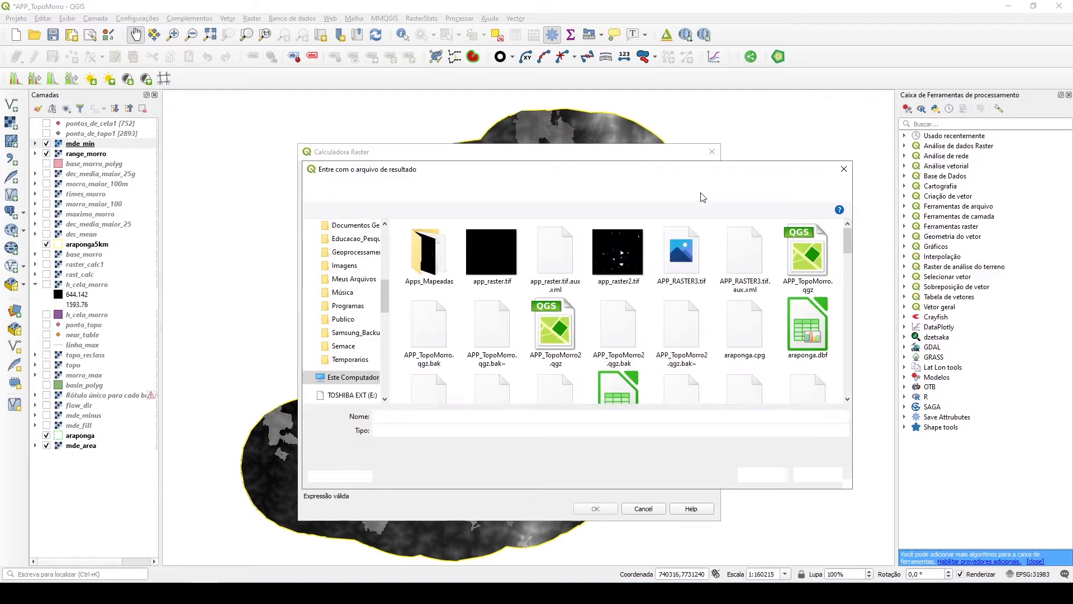
type("terco_supe")
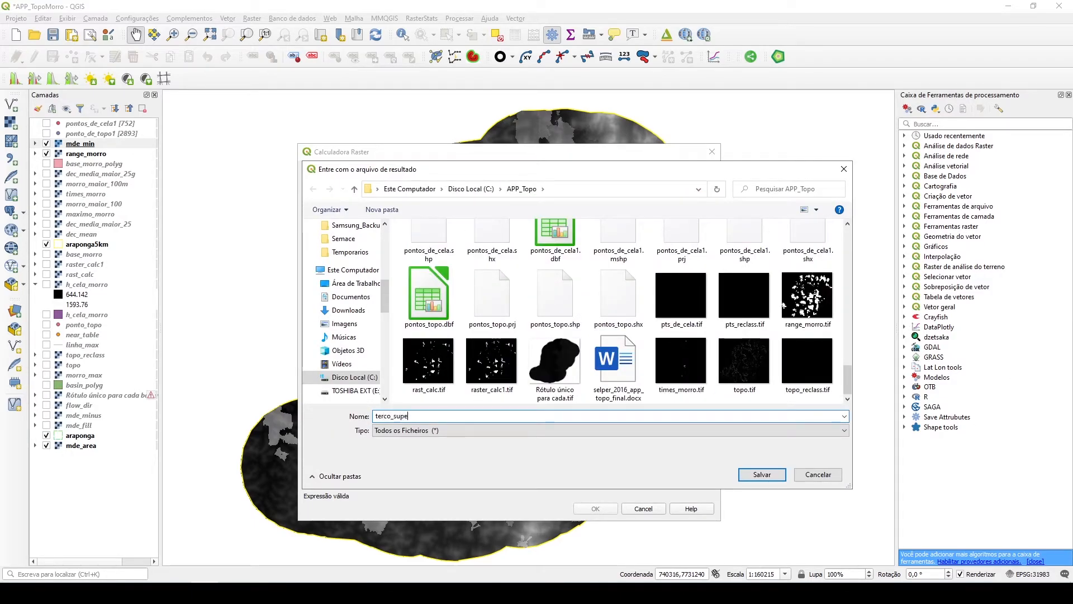
type("rior")
left_click(762, 475)
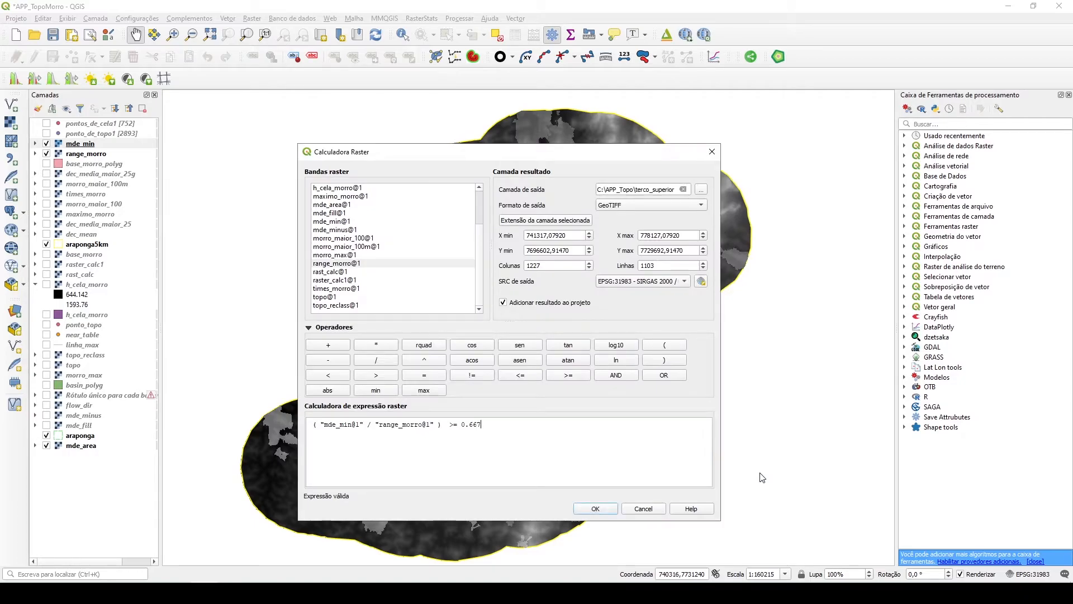
left_click(599, 510)
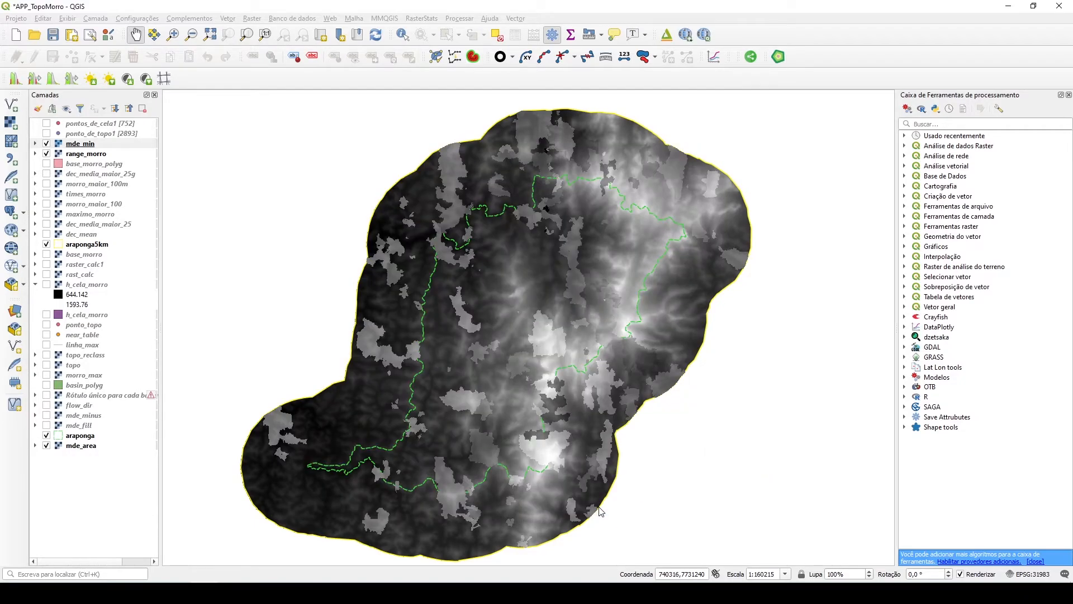
left_click(47, 174)
left_click(47, 184)
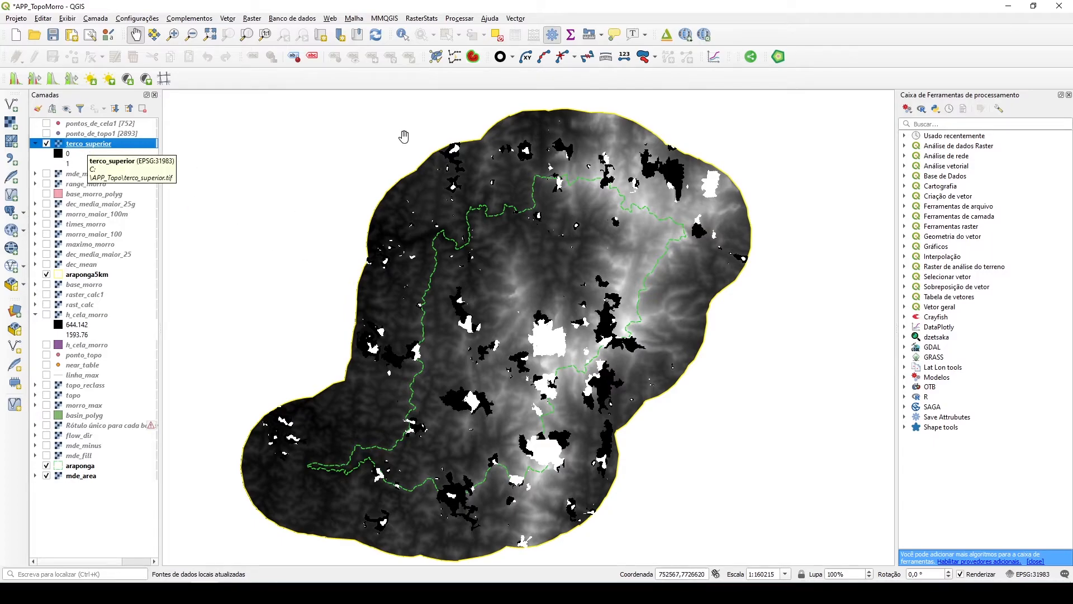
- Set up a new raster calculation with the expression "terco_superior@1" / ("terco_superior@1" > 0)
left_click(252, 18)
left_click(261, 31)
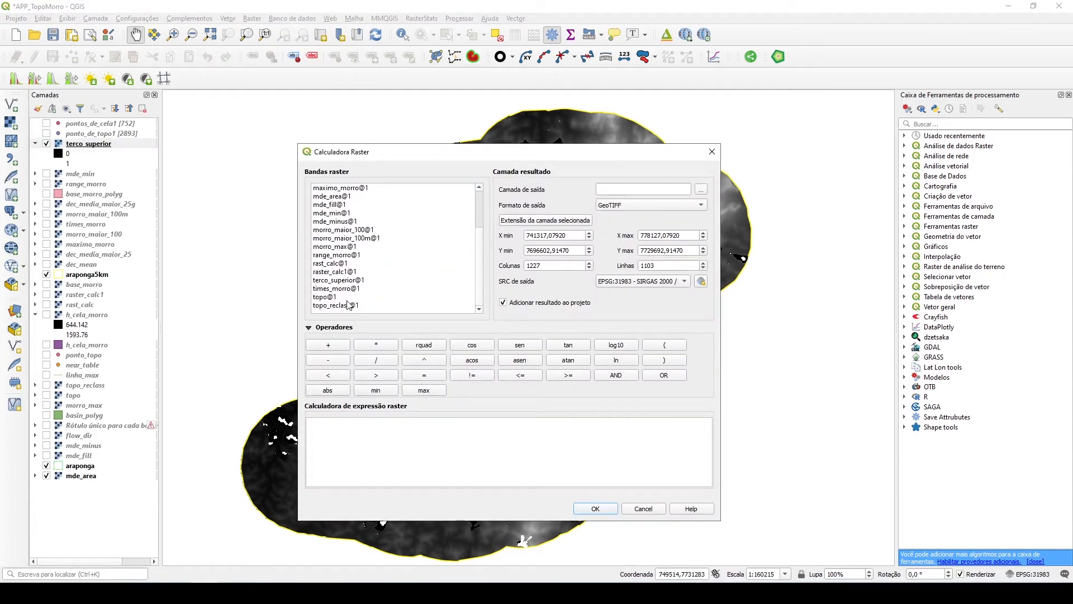
double_click(342, 280)
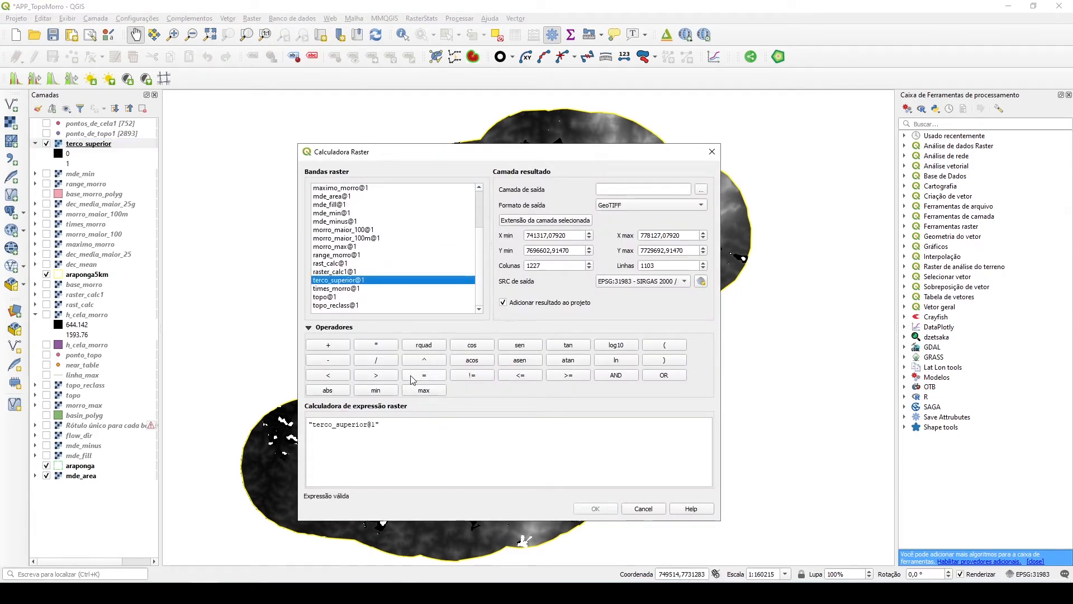
left_click(375, 360)
left_click(664, 345)
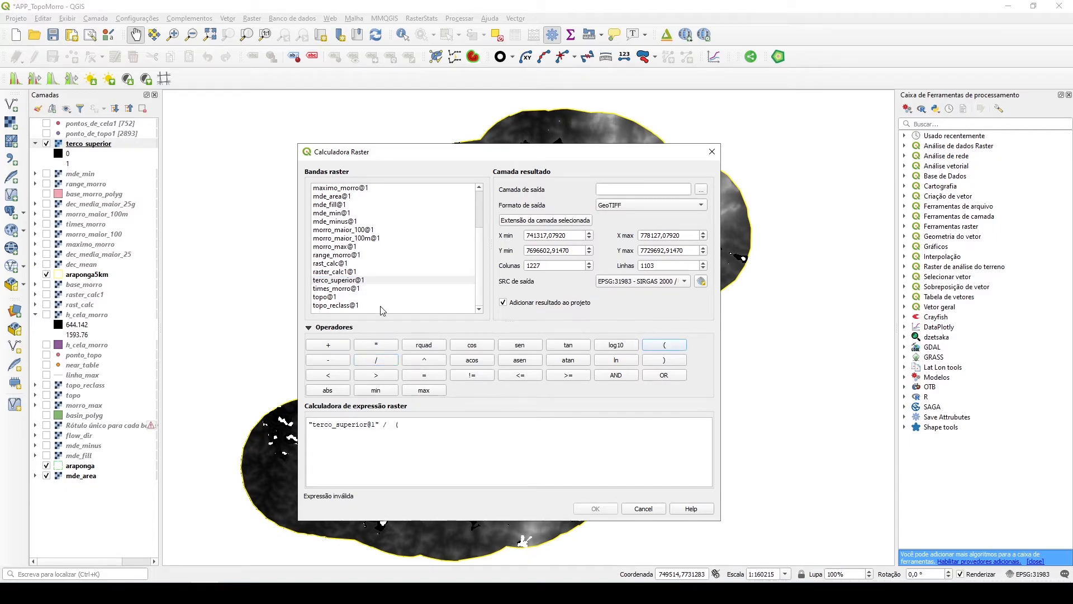
double_click(342, 280)
left_click(526, 431)
type("> 0)")
- Run the calculation with output terco_superior2 in the APP_Topo folder, and hide and collapse the terco_superior layer
left_click(701, 189)
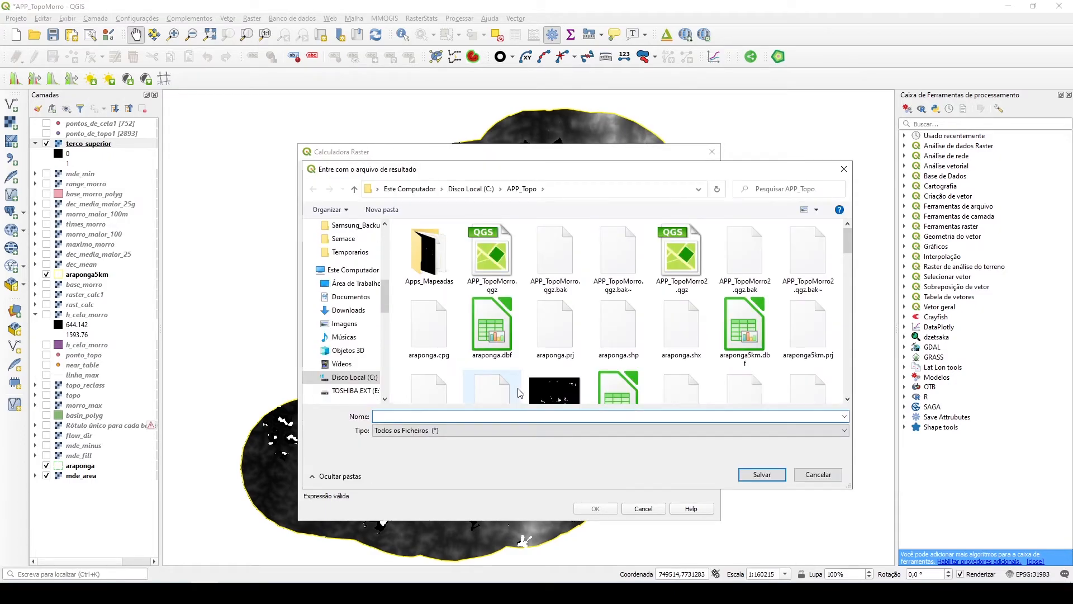
type("terco_supe")
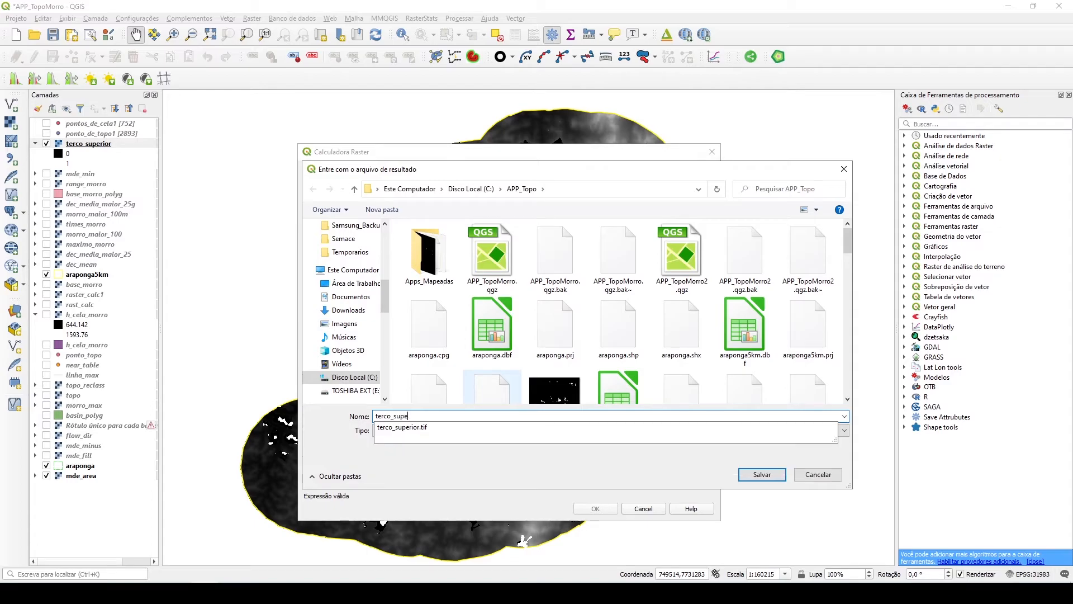
type("rior2")
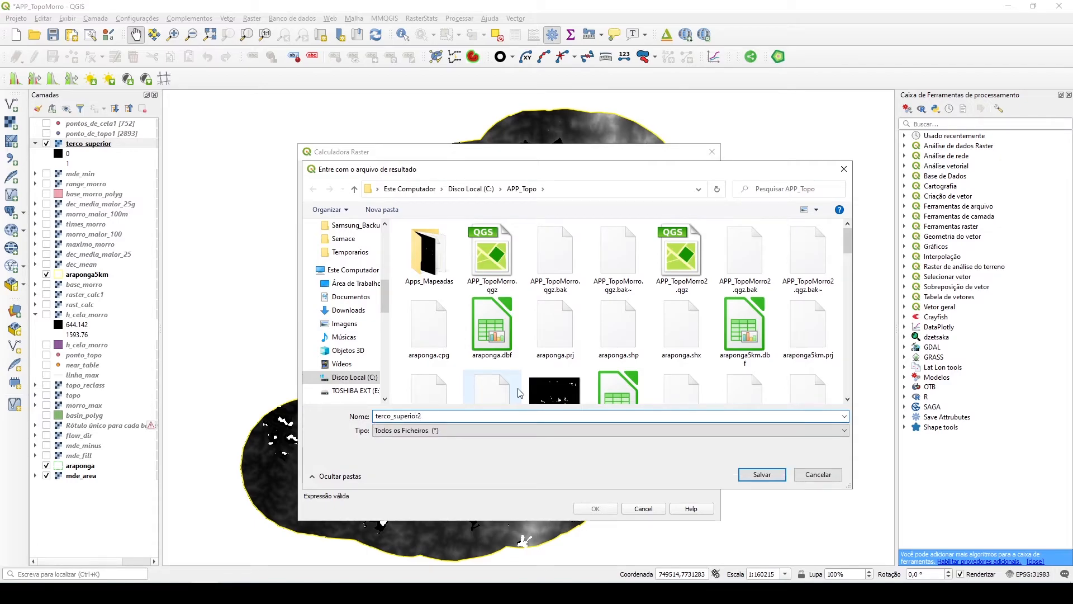
key("Return")
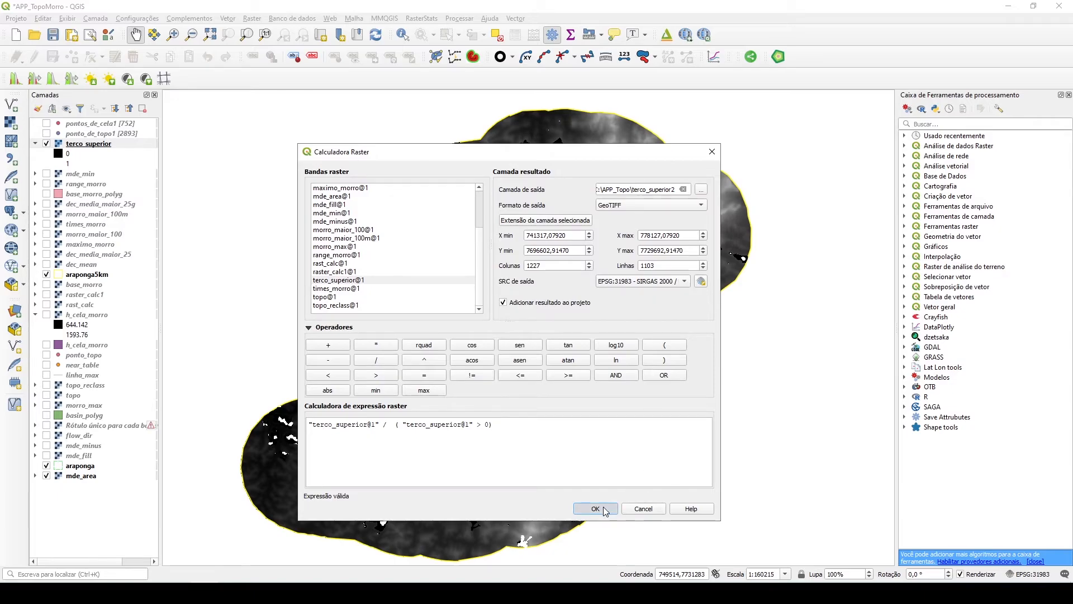
left_click(596, 509)
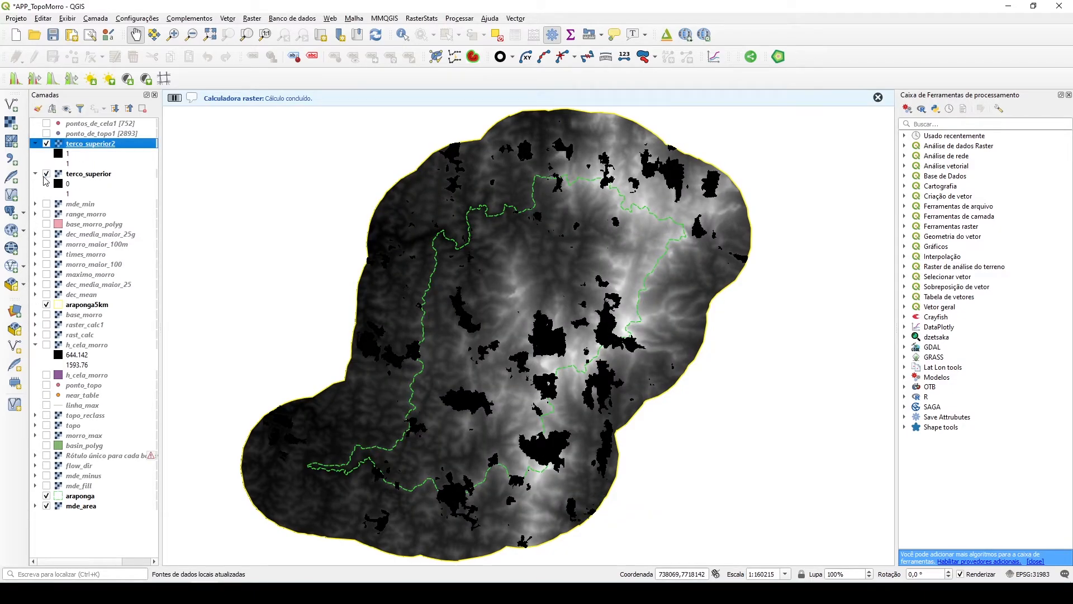
left_click(46, 174)
left_click(35, 174)
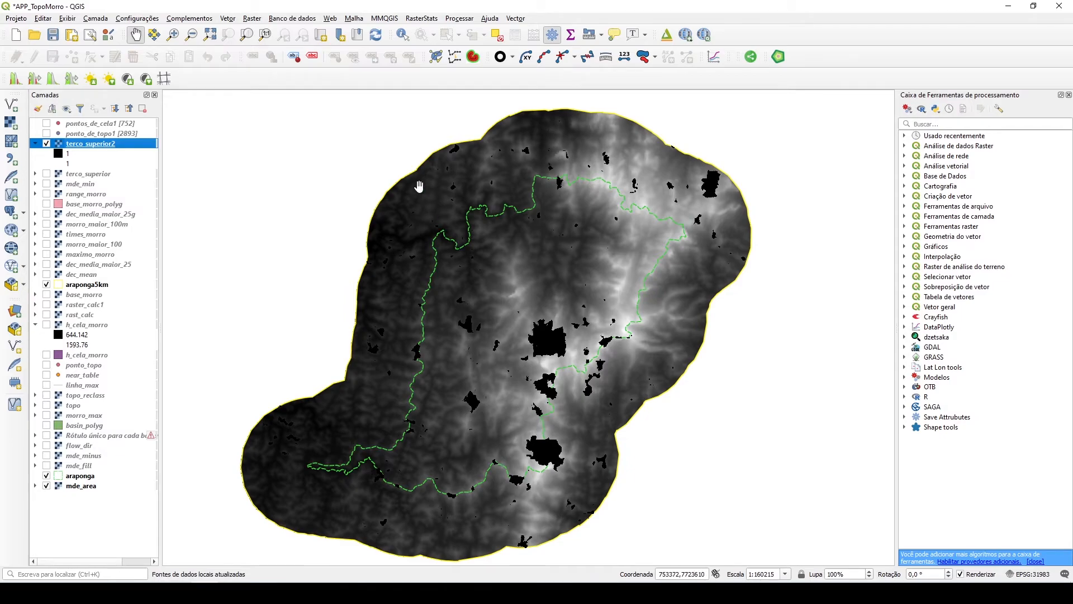
- Set up a raster calculation that multiplies "terco_superior2@1" by "times_morro@1"
left_click(255, 19)
left_click(263, 31)
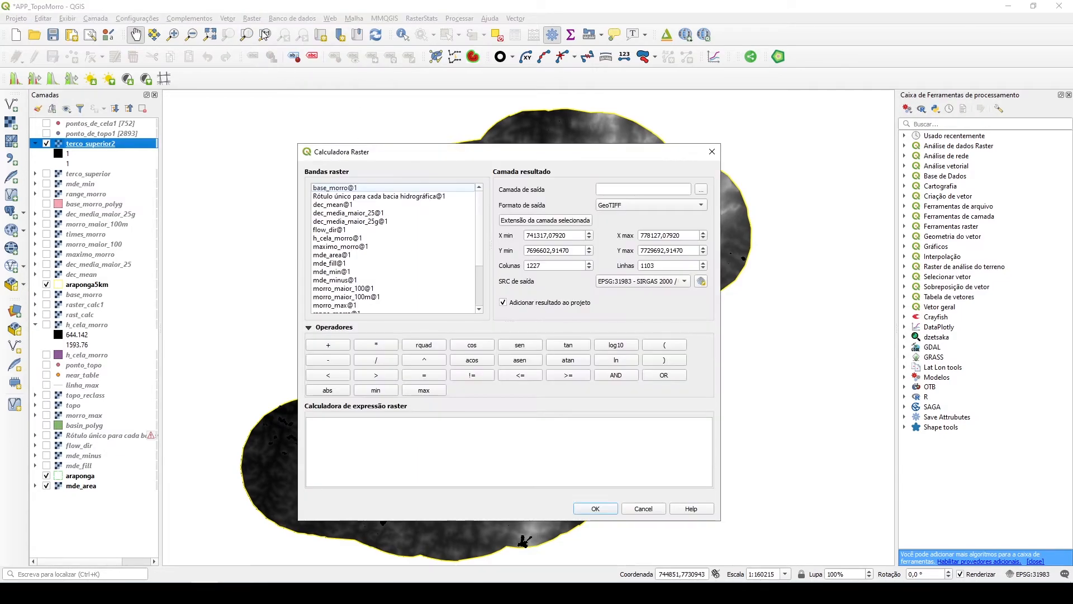
scroll(357, 283, "down", 3)
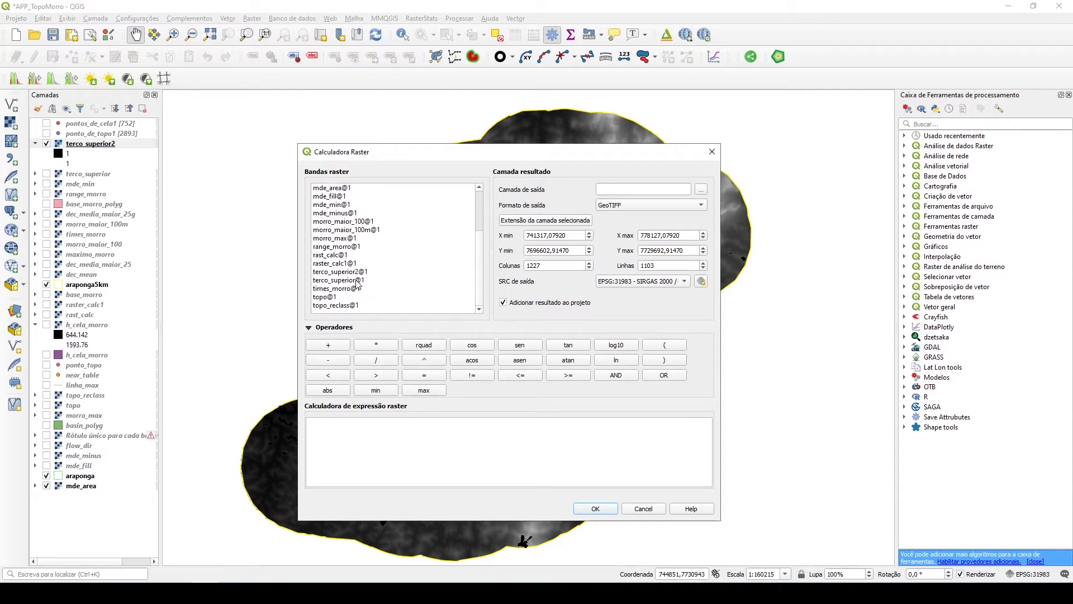
double_click(347, 273)
left_click(372, 345)
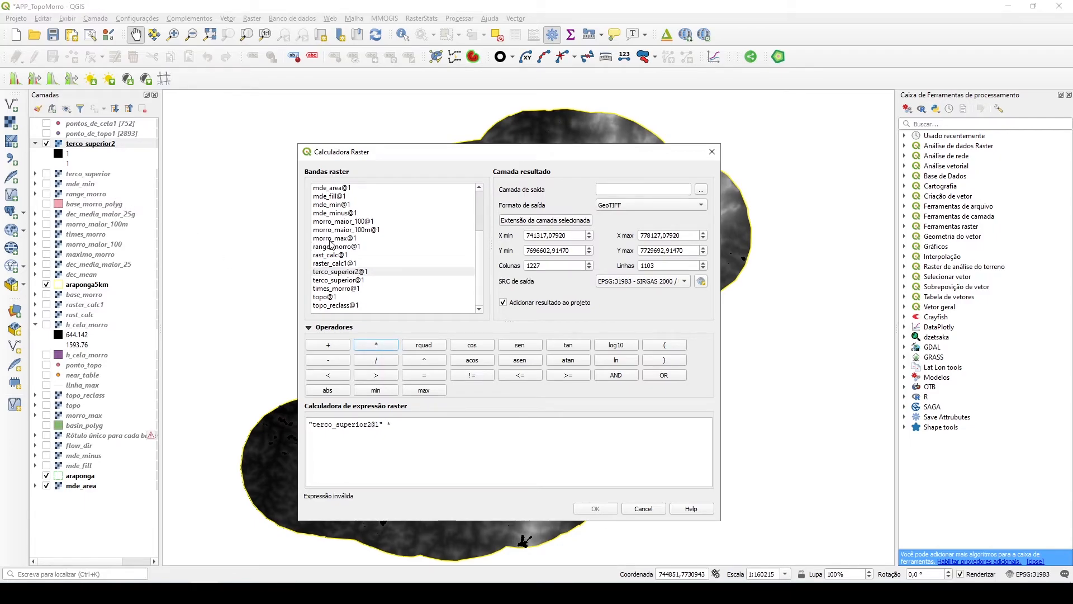
double_click(339, 288)
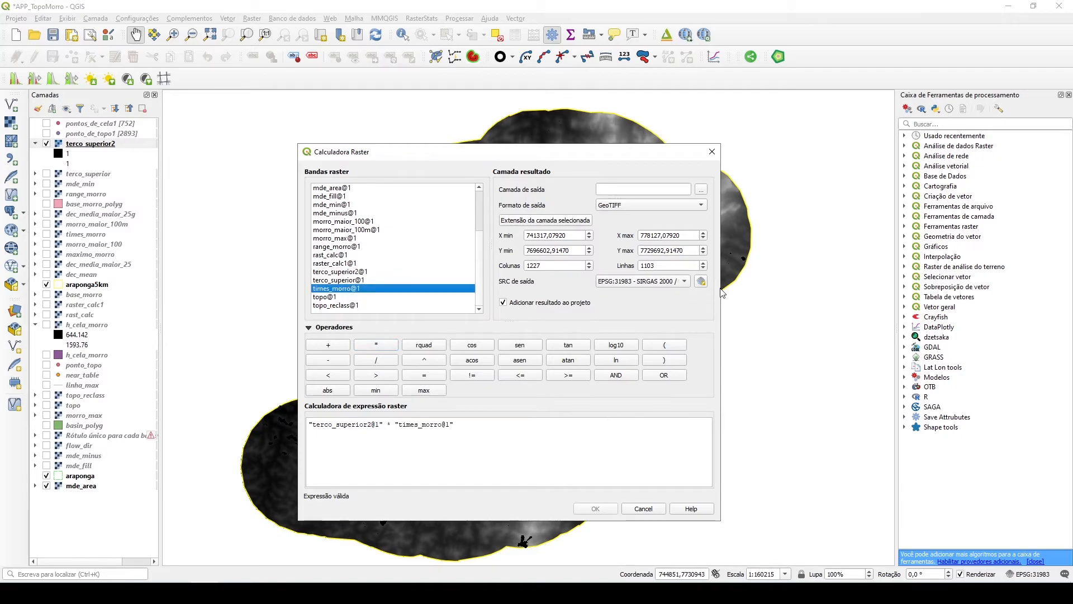
- Run the multiplication with output app_raster in the APP_Topo folder, and hide and collapse the terco_superior2 layer
left_click(702, 191)
type("app")
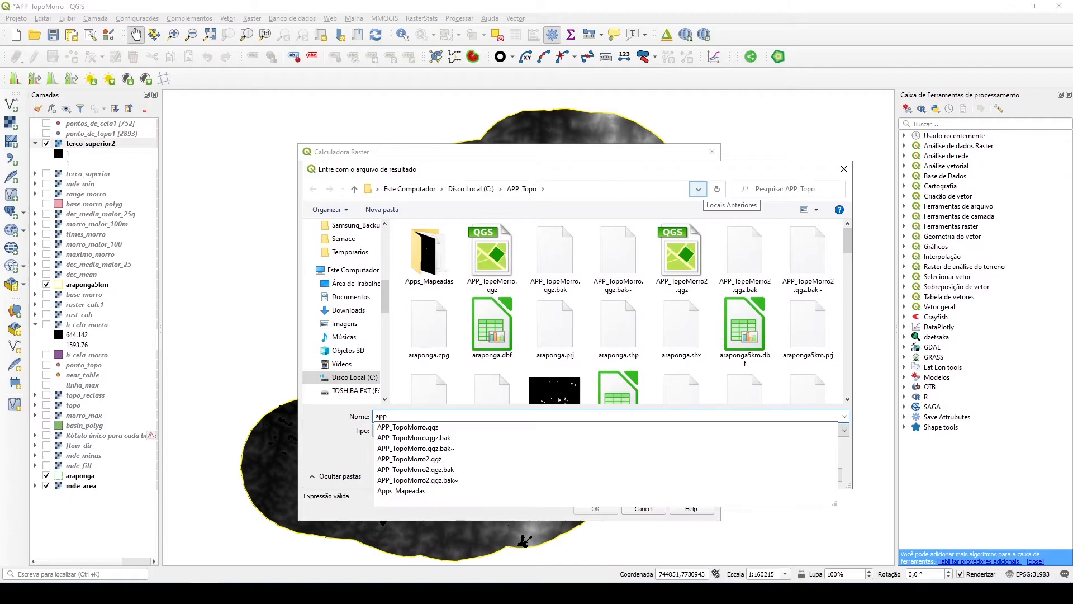
type("_raster")
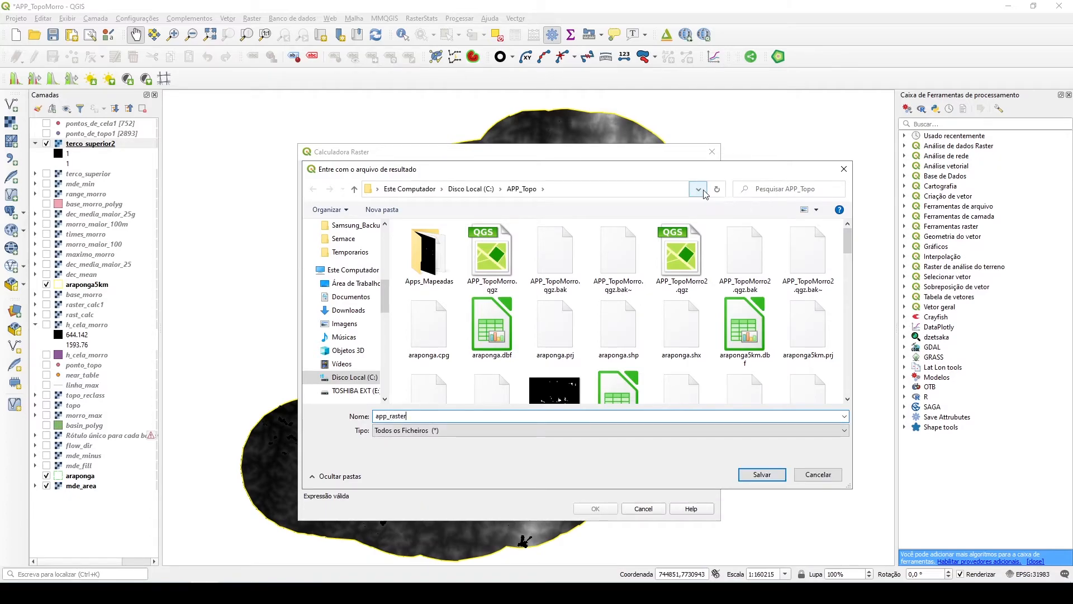
key("Return")
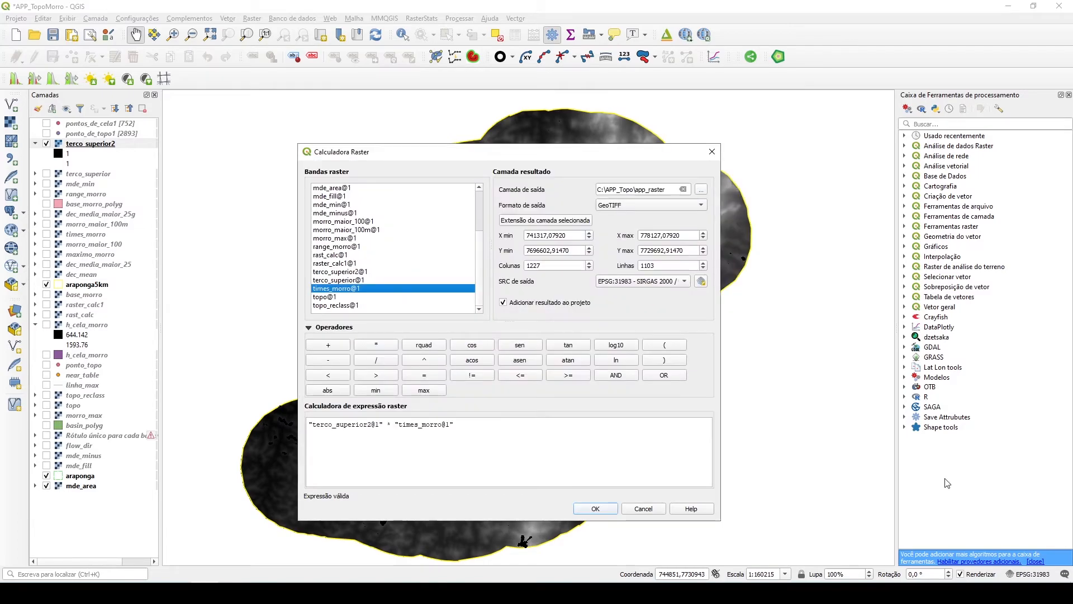
left_click(599, 508)
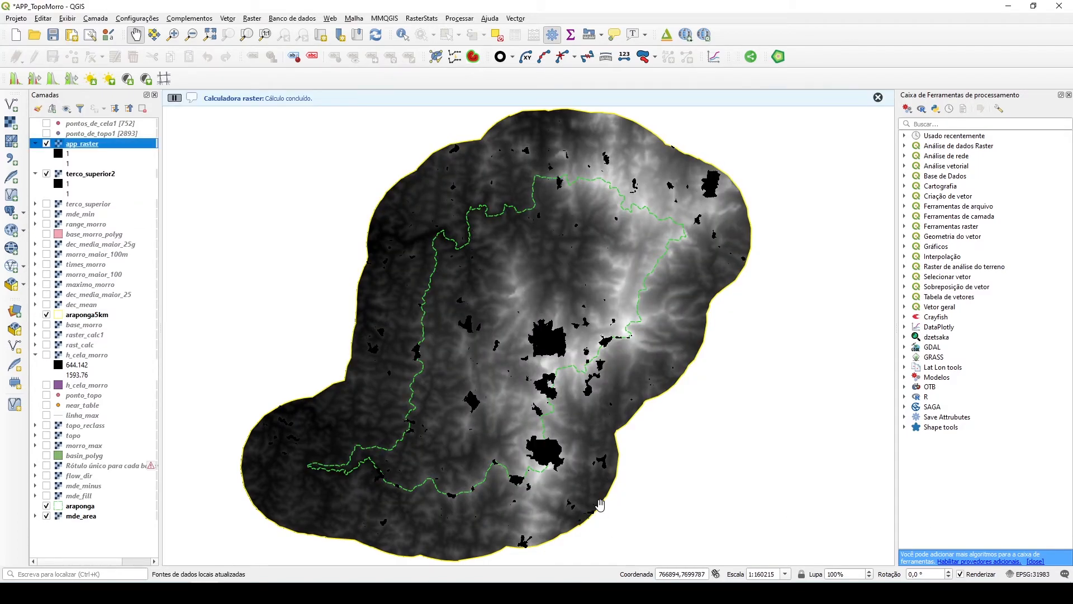
left_click(46, 174)
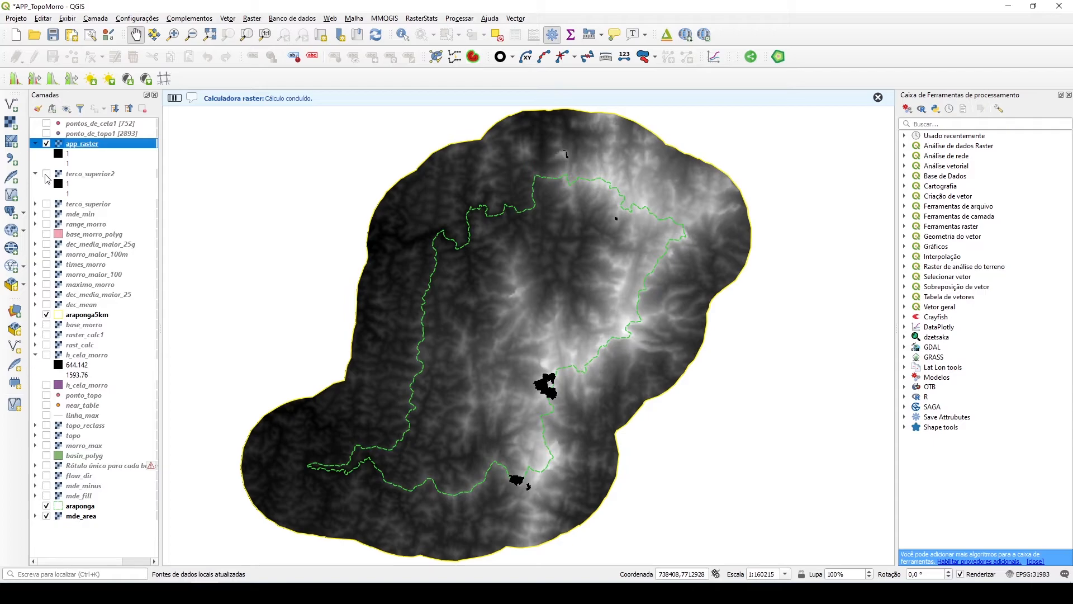
left_click(35, 174)
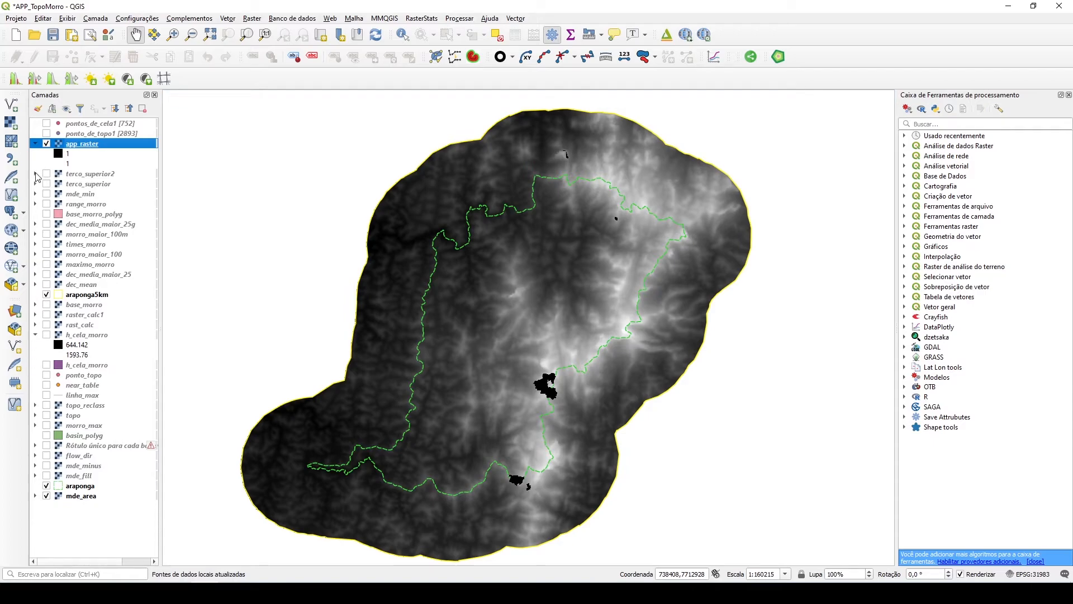
- Style app_raster with paletted/unique values, classify it, and give value 1 the dark green colour #006400
double_click(82, 143)
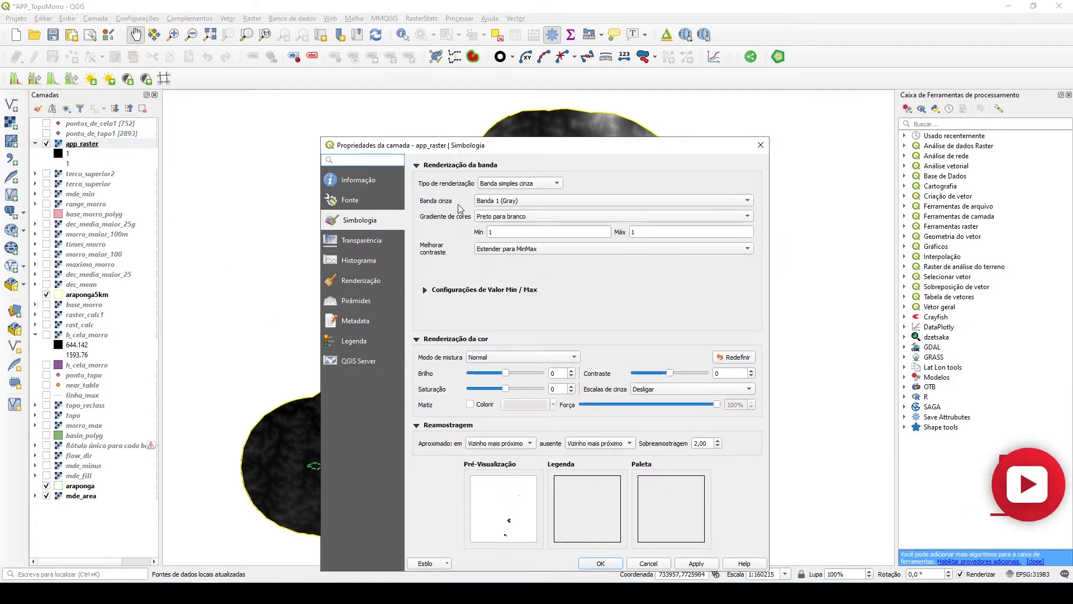
left_click(511, 186)
left_click(514, 174)
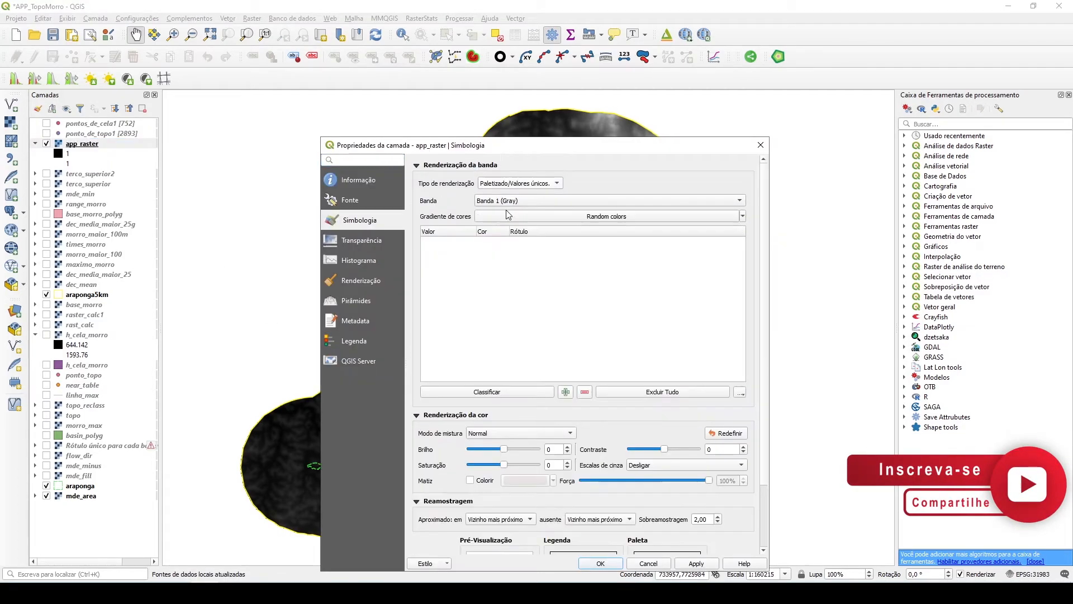
left_click(482, 392)
double_click(494, 249)
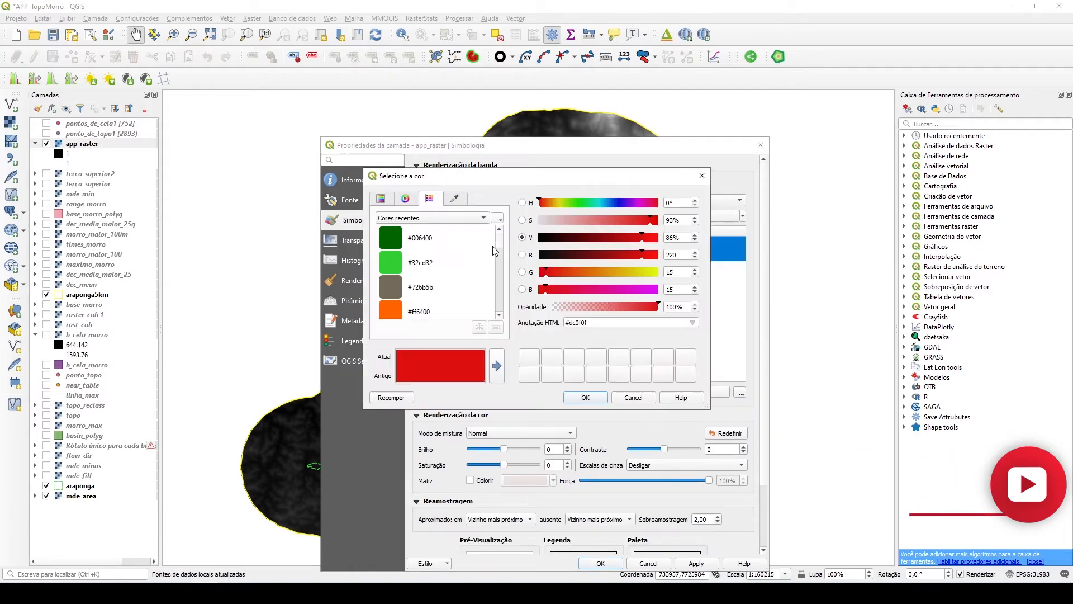
left_click(390, 237)
left_click(586, 396)
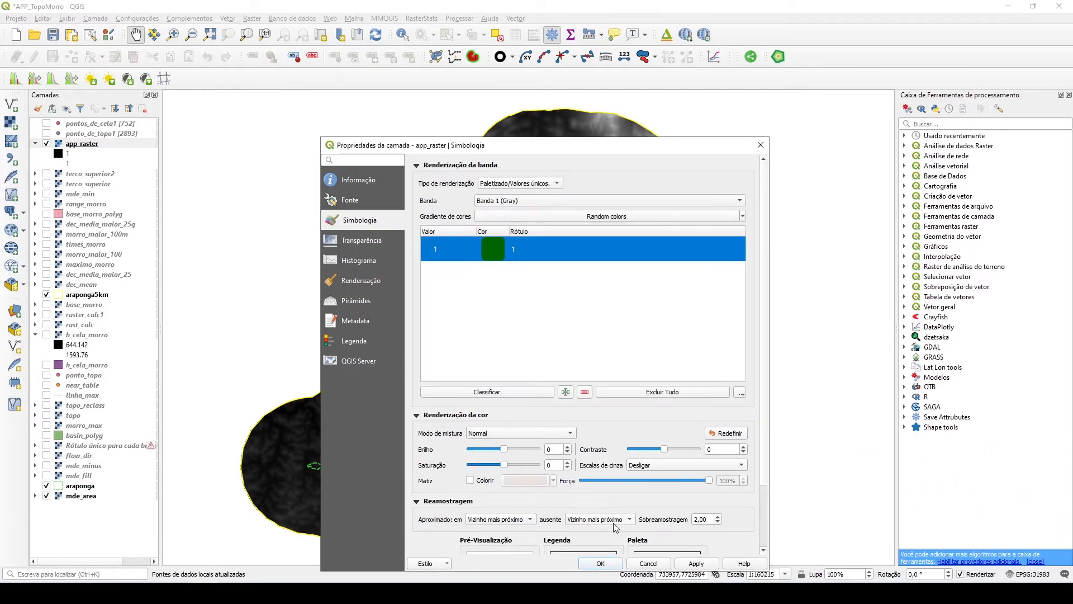
left_click(600, 564)
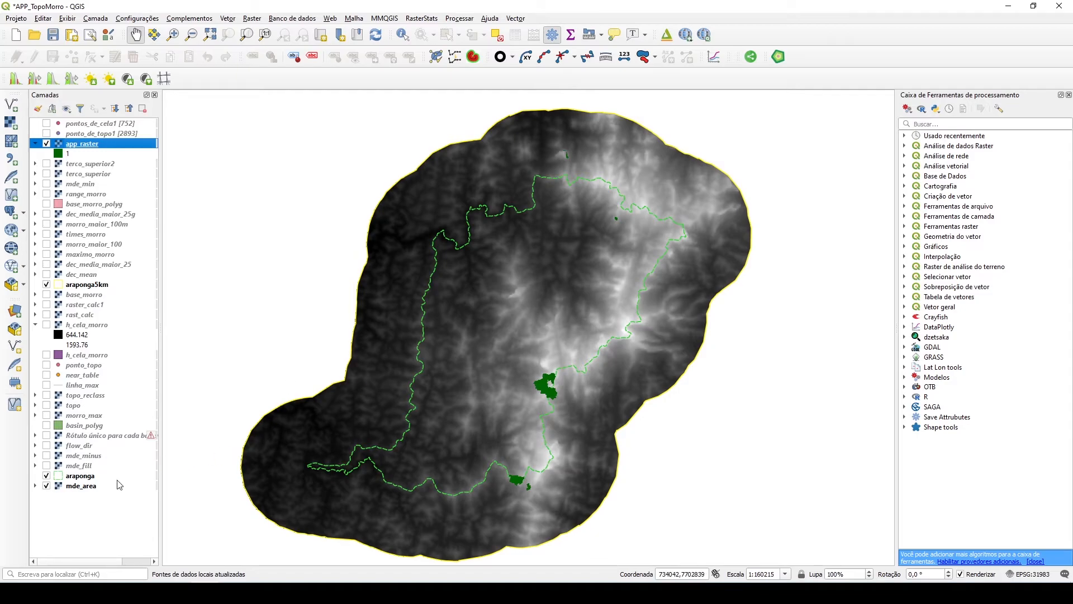
- Duplicate the mde_area layer, place the copy directly above the original, and make the copy visible
left_click(88, 488)
right_click(91, 488)
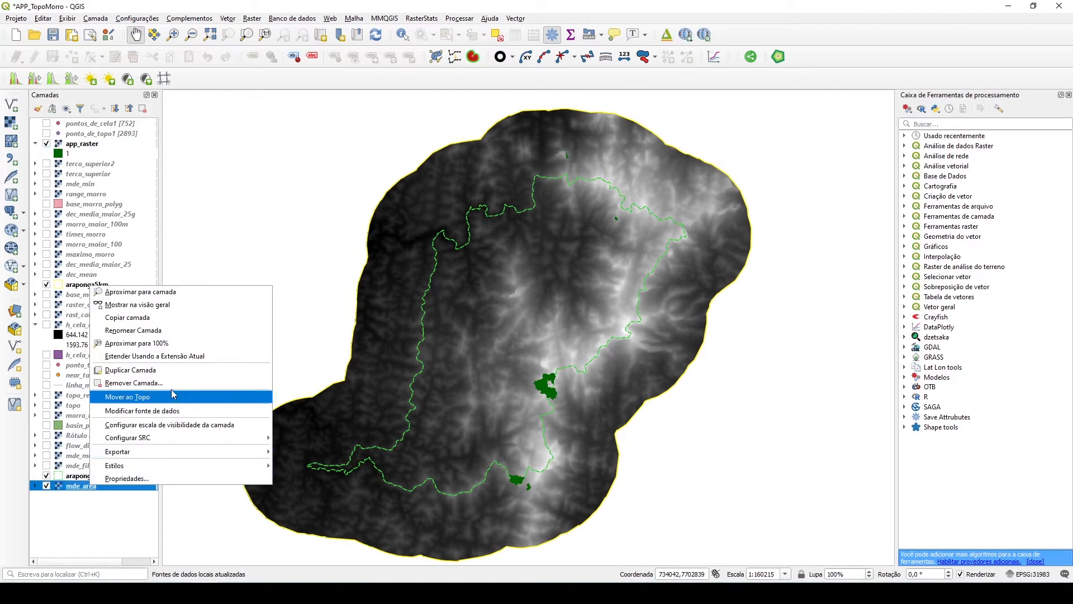
left_click(156, 370)
left_click_drag(73, 487, 79, 495)
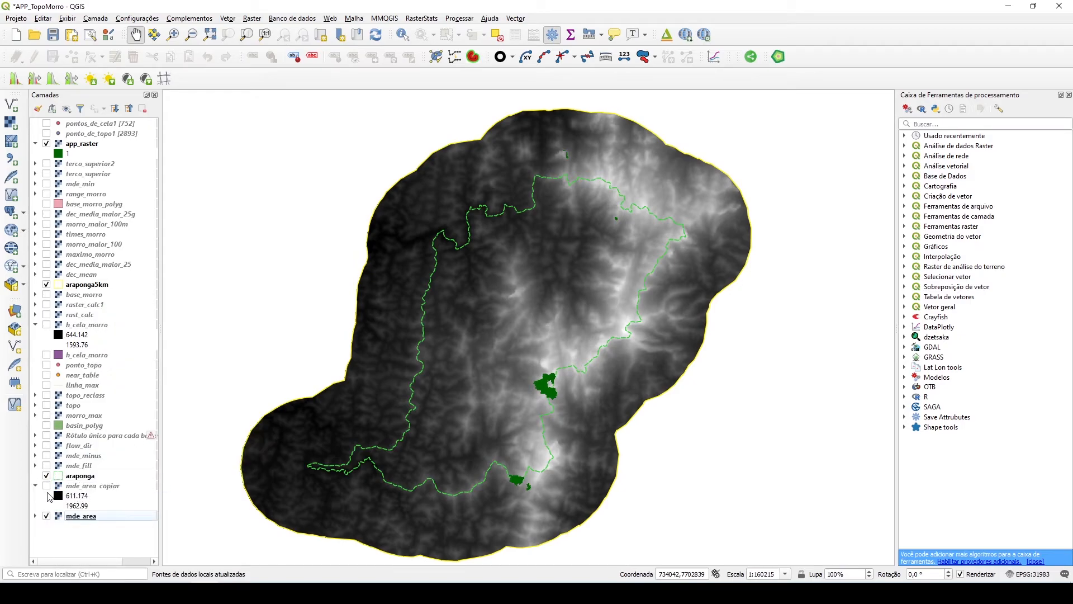
- Render the mde_area copy as hillshade (Sombreamento) and change its blending mode so the elevation layer beneath shows through
double_click(73, 488)
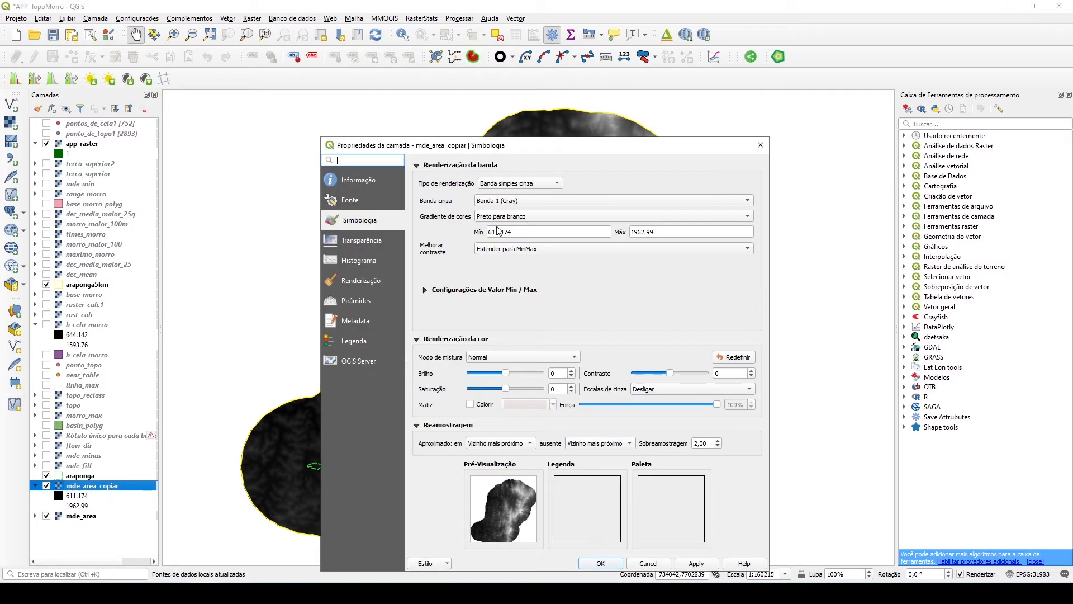
left_click(500, 186)
left_click(507, 194)
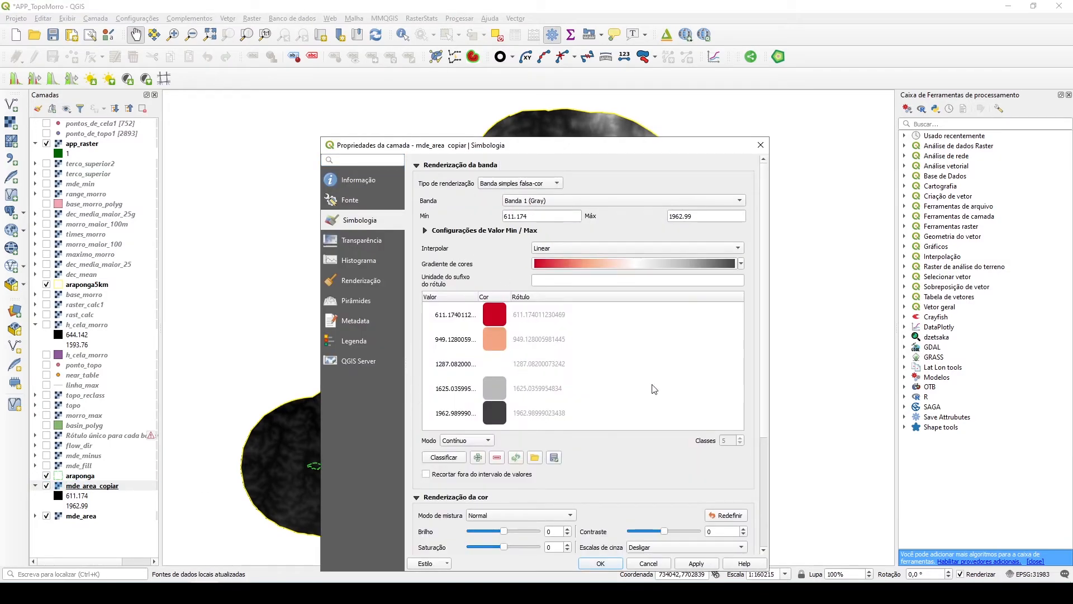
left_click(538, 185)
left_click(531, 199)
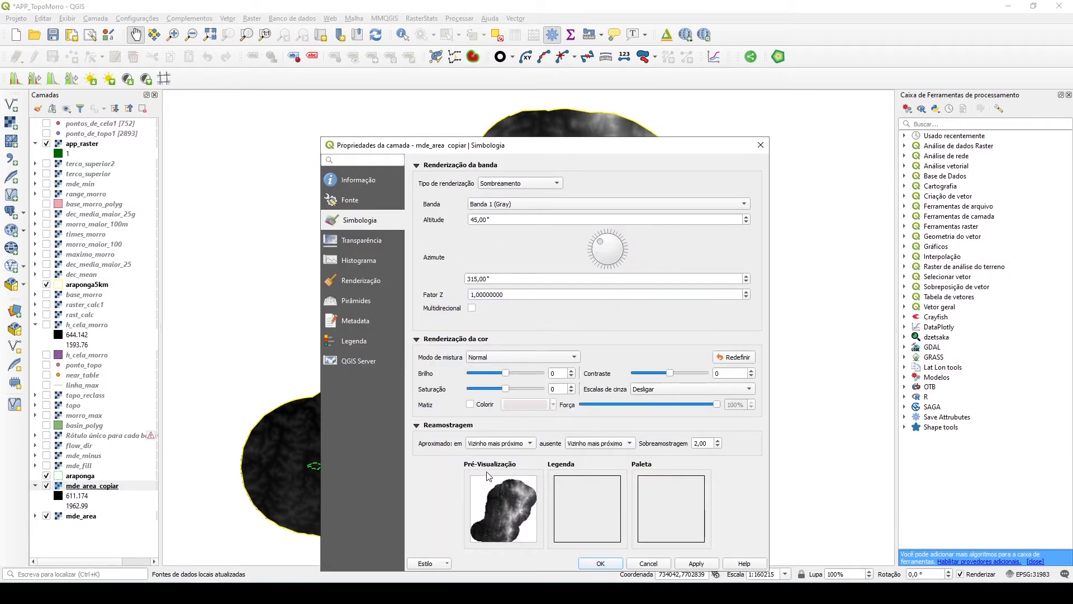
left_click(484, 358)
left_click(503, 432)
left_click(601, 564)
- Style the original mde_area layer as singleband pseudocolor (Banda simples falsa-cor) with the red-to-grey colour ramp inverted
left_click(82, 497)
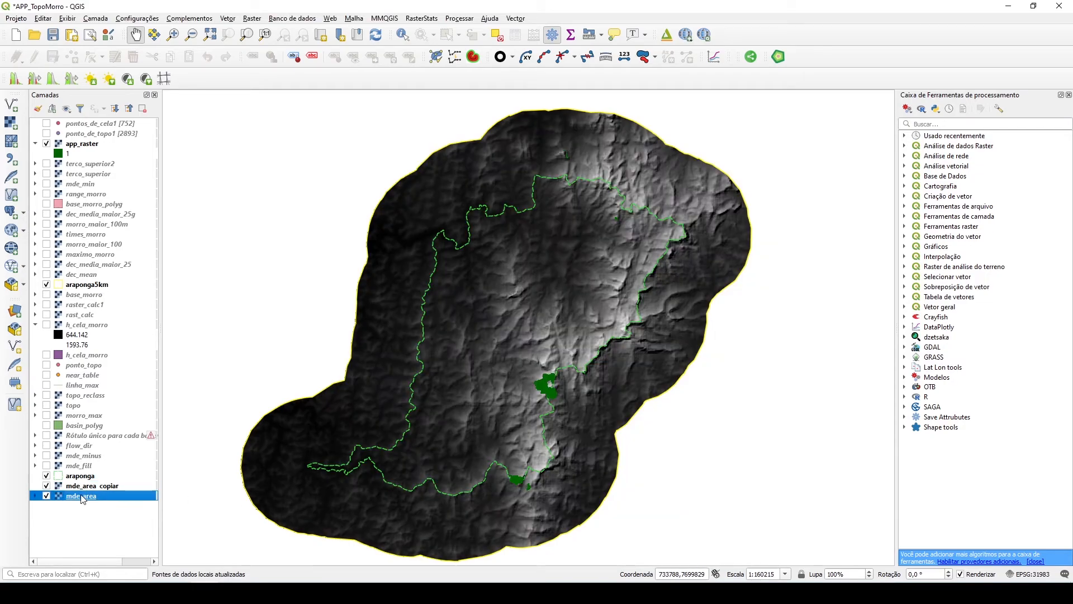
double_click(82, 497)
left_click(520, 184)
left_click(538, 203)
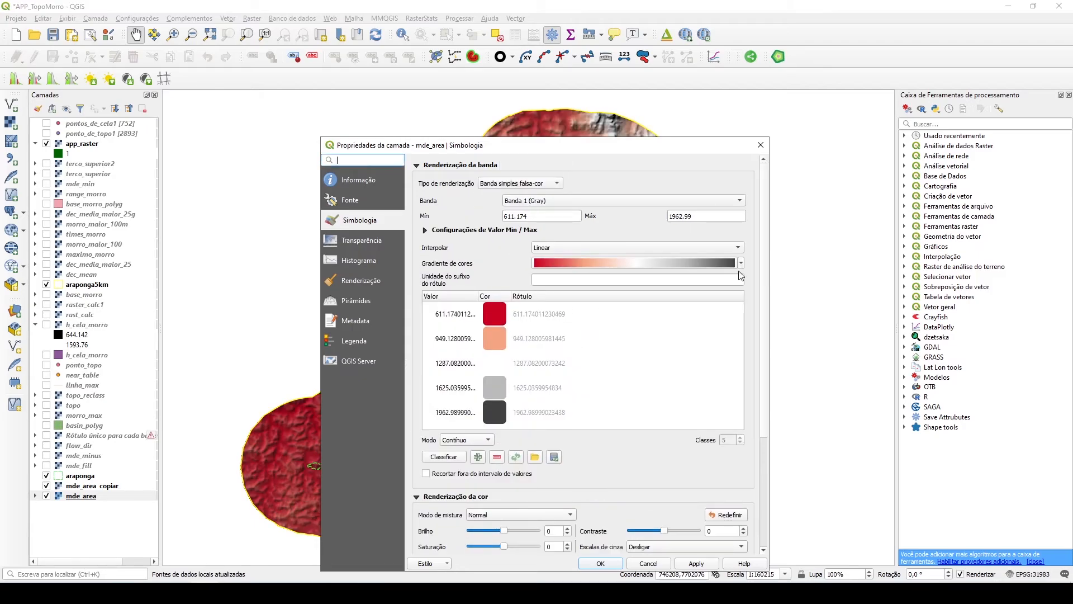
left_click(742, 263)
left_click(590, 276)
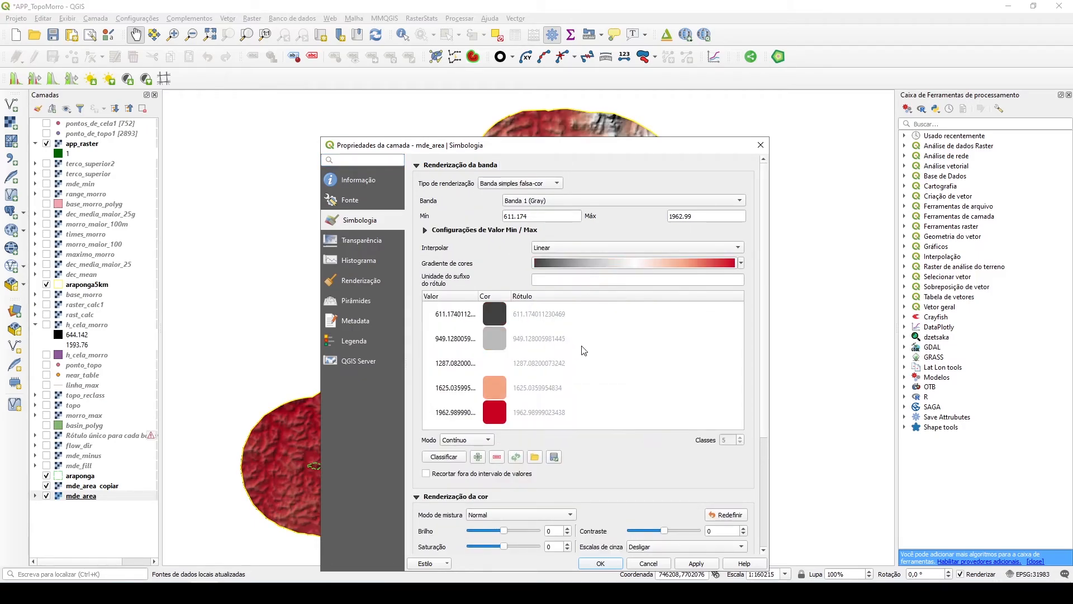
left_click(601, 564)
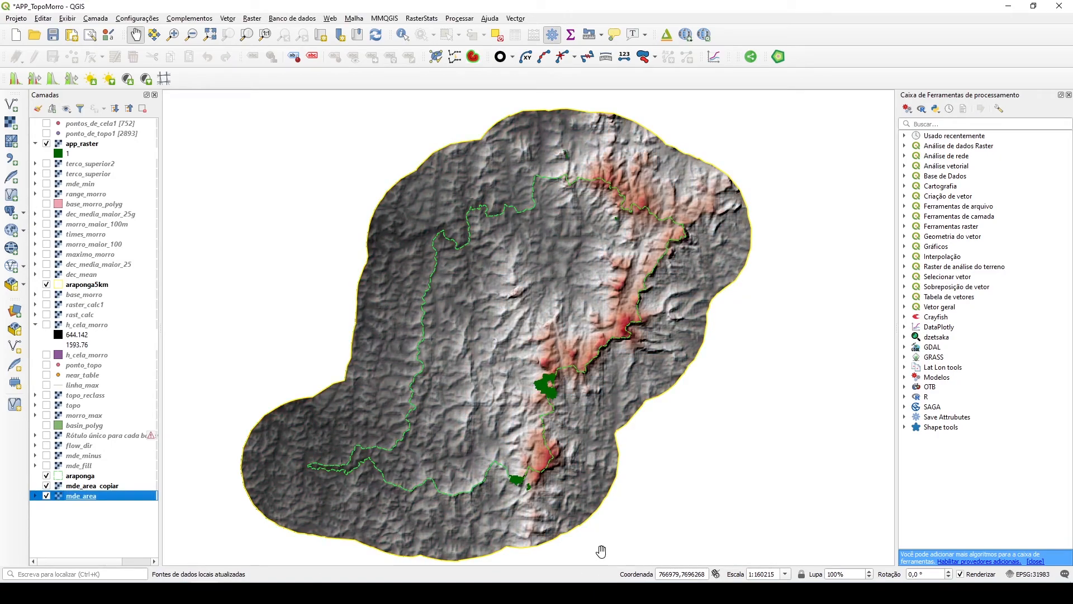